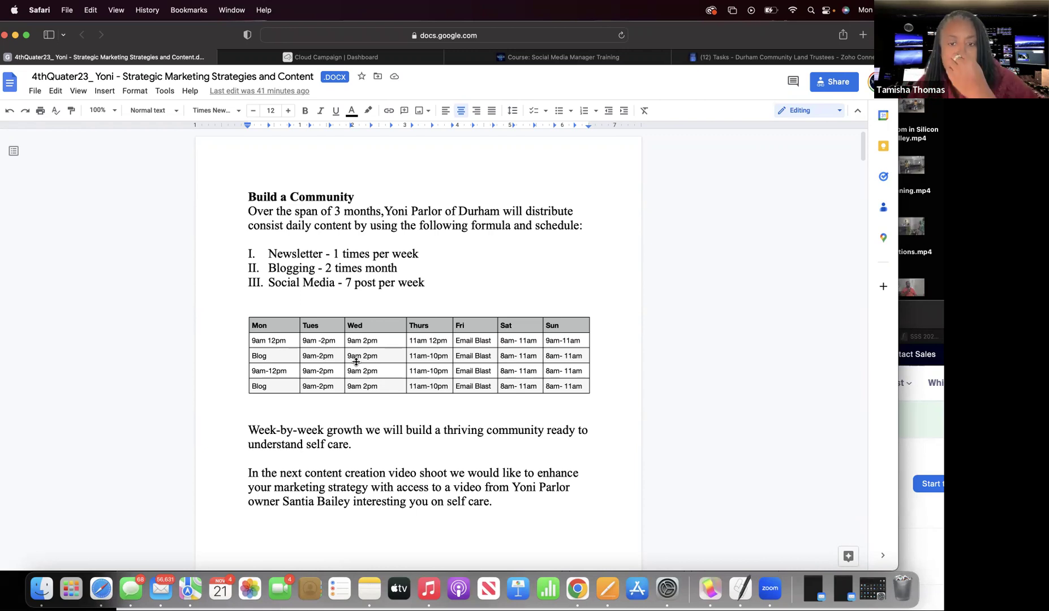
Look through the Yoni marketing strategy document from the Build a Community posting schedule to its last page and back
{"action": "scroll", "coordinate": [297, 495], "scroll_direction": "down", "scroll_amount": 3}
{"action": "scroll", "coordinate": [302, 490], "scroll_direction": "up", "scroll_amount": 3}
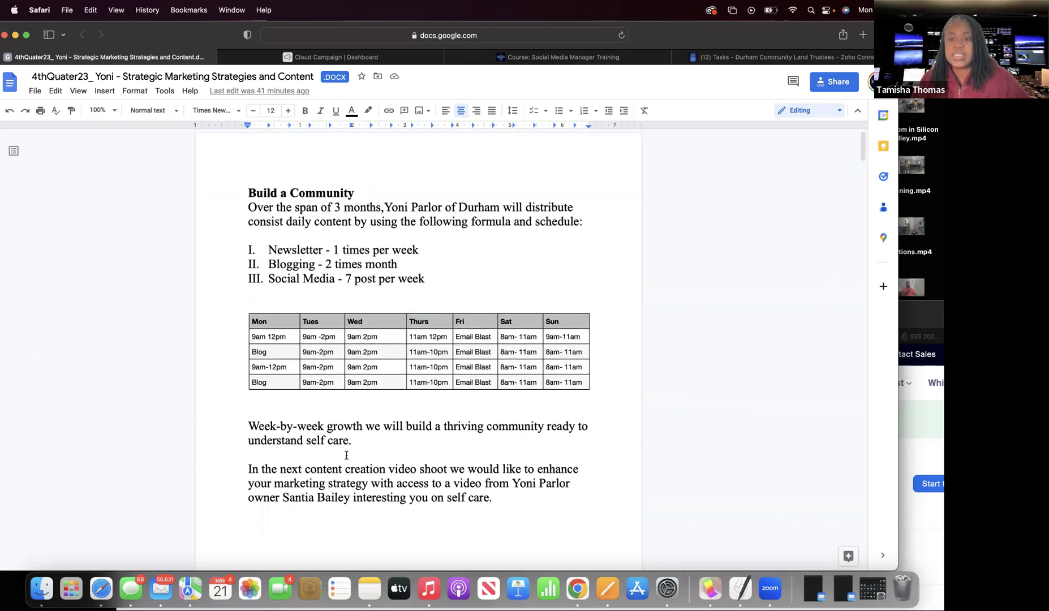
{"action": "scroll", "coordinate": [347, 452], "scroll_direction": "down", "scroll_amount": 20}
{"action": "scroll", "coordinate": [346, 455], "scroll_direction": "down", "scroll_amount": 20}
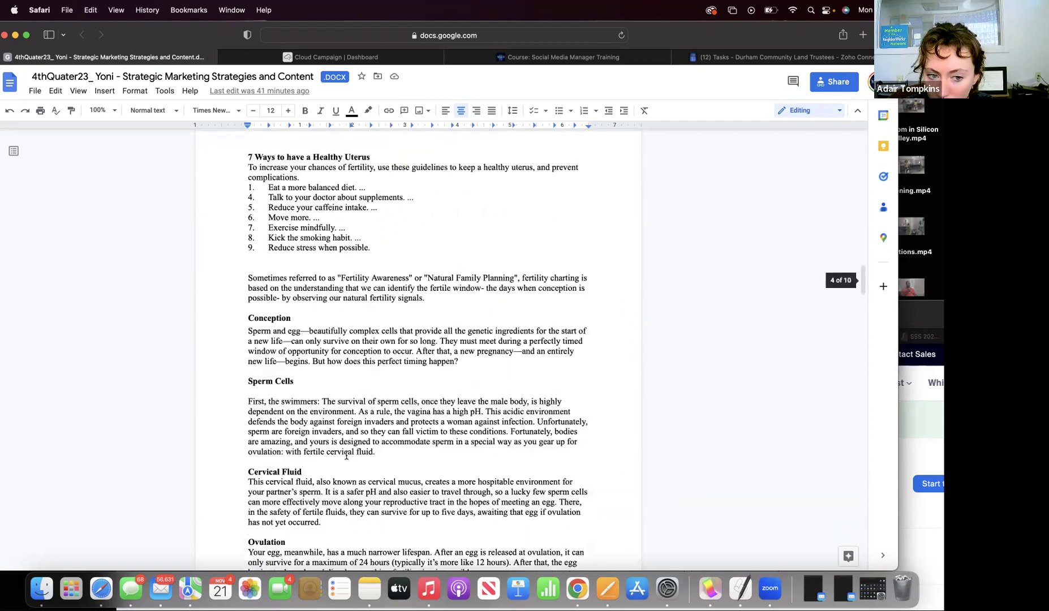
{"action": "scroll", "coordinate": [347, 455], "scroll_direction": "down", "scroll_amount": 20}
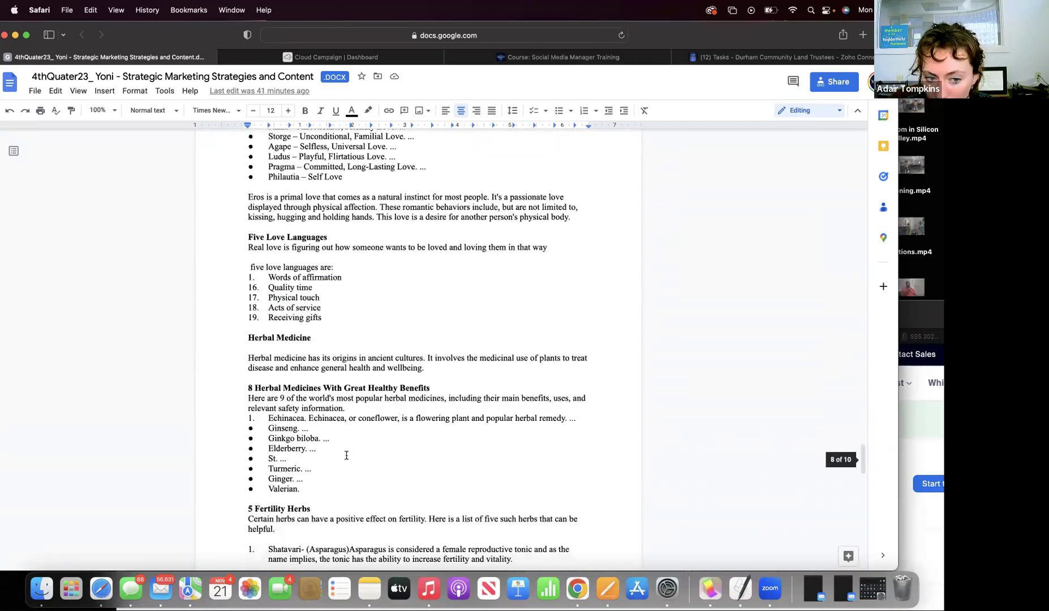
{"action": "scroll", "coordinate": [346, 455], "scroll_direction": "up", "scroll_amount": 20}
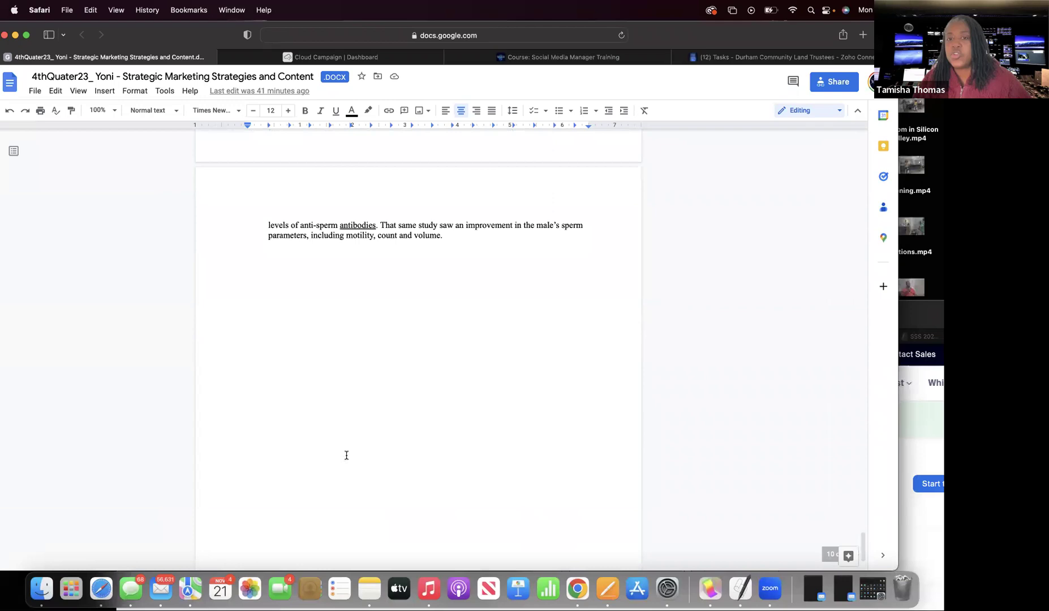
{"action": "scroll", "coordinate": [347, 456], "scroll_direction": "up", "scroll_amount": 20}
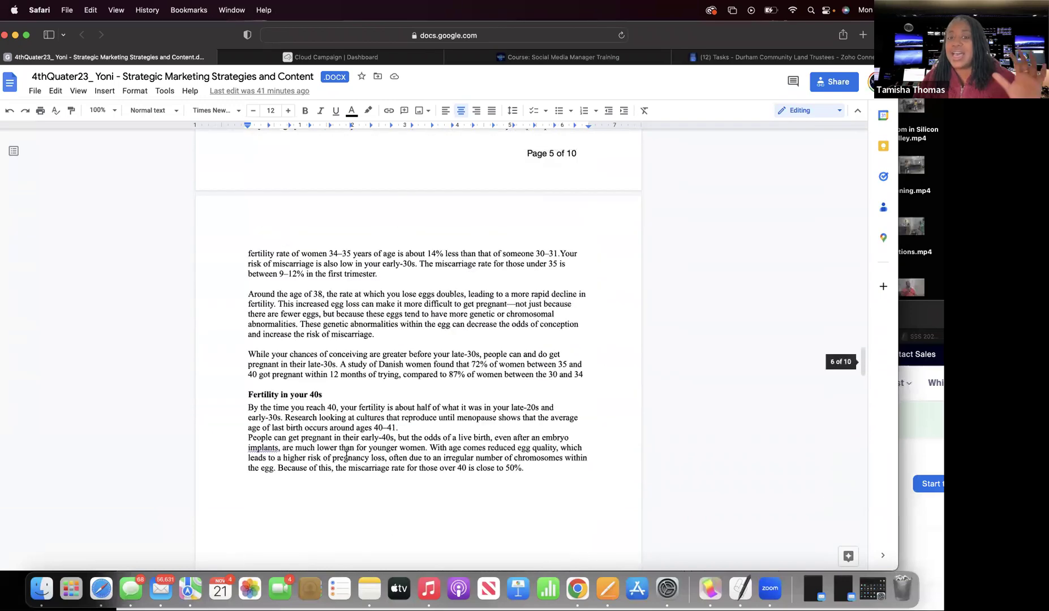
{"action": "scroll", "coordinate": [346, 456], "scroll_direction": "up", "scroll_amount": 20}
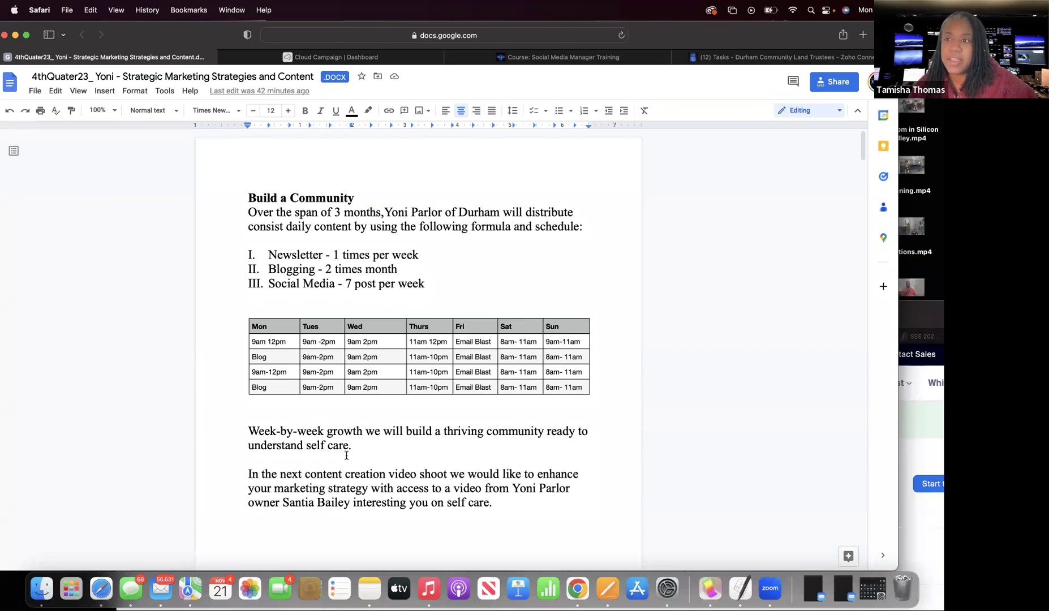
Switch to the Cloud Campaign dashboard and change the active brand from TooMuchTV INC to the TMT Youth Community brand
{"action": "left_click", "coordinate": [137, 362]}
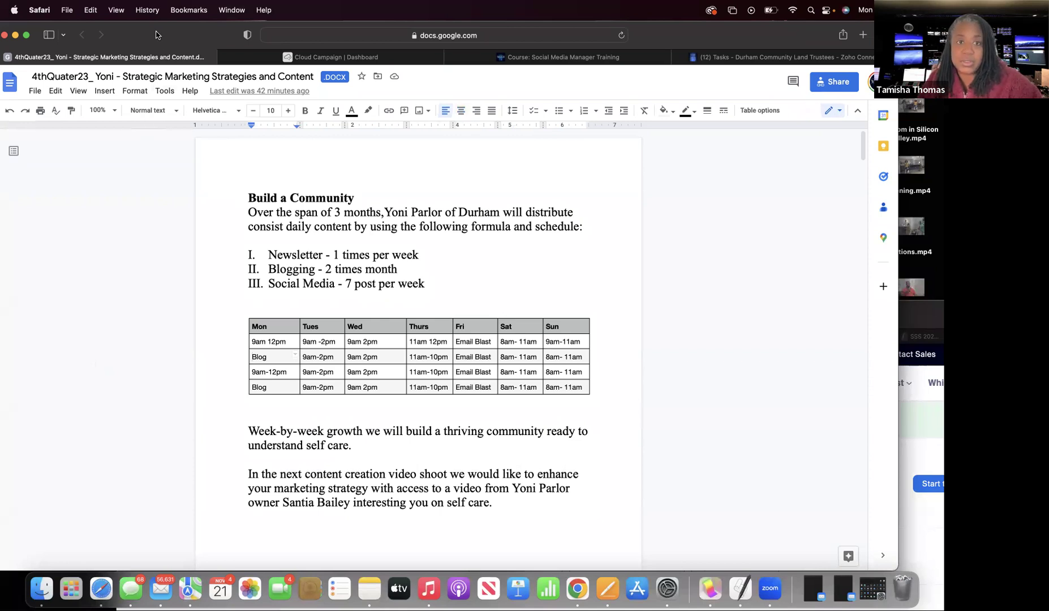
{"action": "left_click_drag", "start_coordinate": [160, 45], "coordinate": [164, 99]}
{"action": "left_click", "coordinate": [321, 112]}
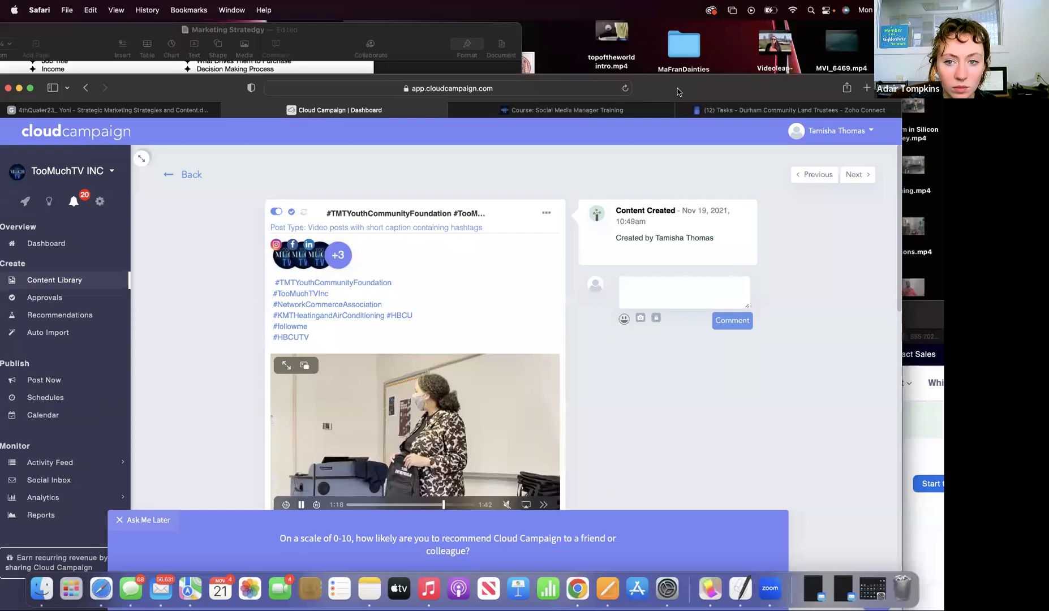
{"action": "left_click_drag", "start_coordinate": [683, 89], "coordinate": [683, 38]}
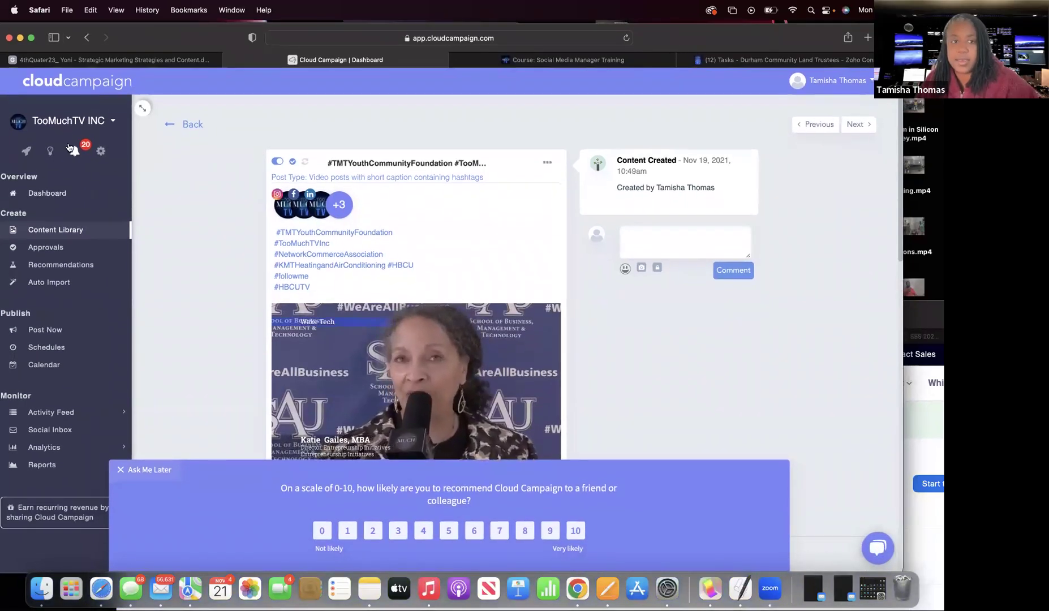
{"action": "left_click", "coordinate": [68, 126]}
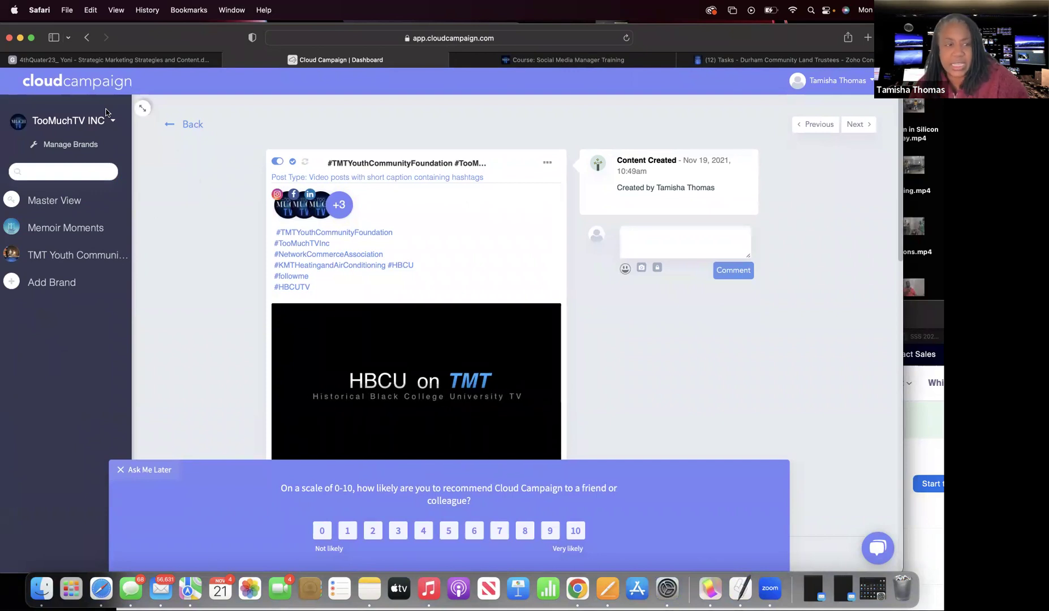
{"action": "left_click", "coordinate": [83, 258]}
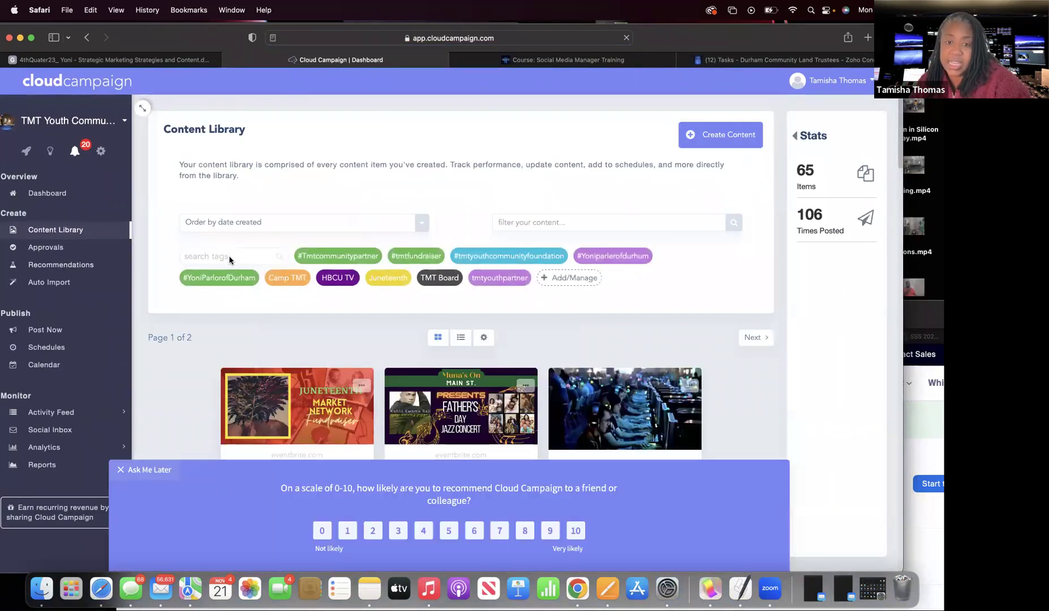
Look through the brand's Content Library, examining its content tags, event posts and game tournament posts
{"action": "scroll", "coordinate": [229, 259], "scroll_direction": "down", "scroll_amount": 2}
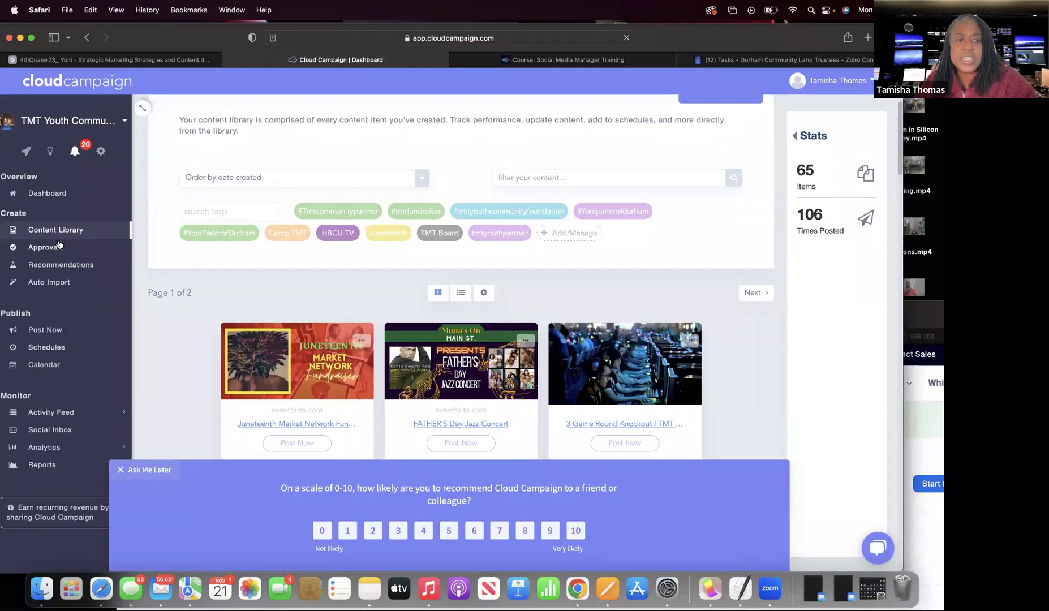
{"action": "scroll", "coordinate": [356, 332], "scroll_direction": "down", "scroll_amount": 8}
{"action": "scroll", "coordinate": [356, 332], "scroll_direction": "down", "scroll_amount": 15}
{"action": "scroll", "coordinate": [356, 332], "scroll_direction": "down", "scroll_amount": 20}
{"action": "scroll", "coordinate": [356, 332], "scroll_direction": "down", "scroll_amount": 10}
{"action": "scroll", "coordinate": [357, 332], "scroll_direction": "up", "scroll_amount": 20}
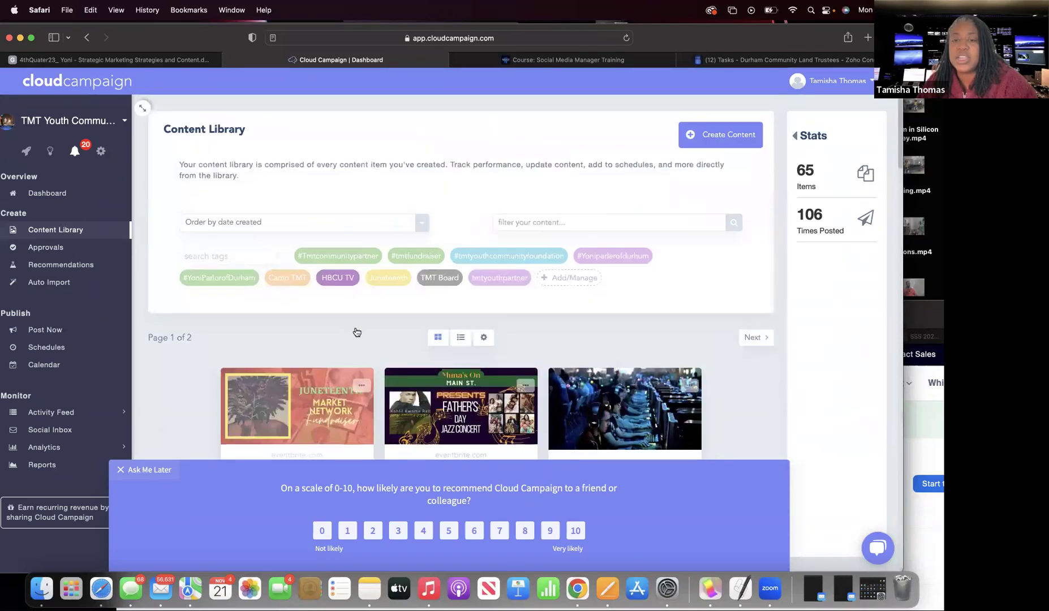
{"action": "scroll", "coordinate": [357, 332], "scroll_direction": "down", "scroll_amount": 10}
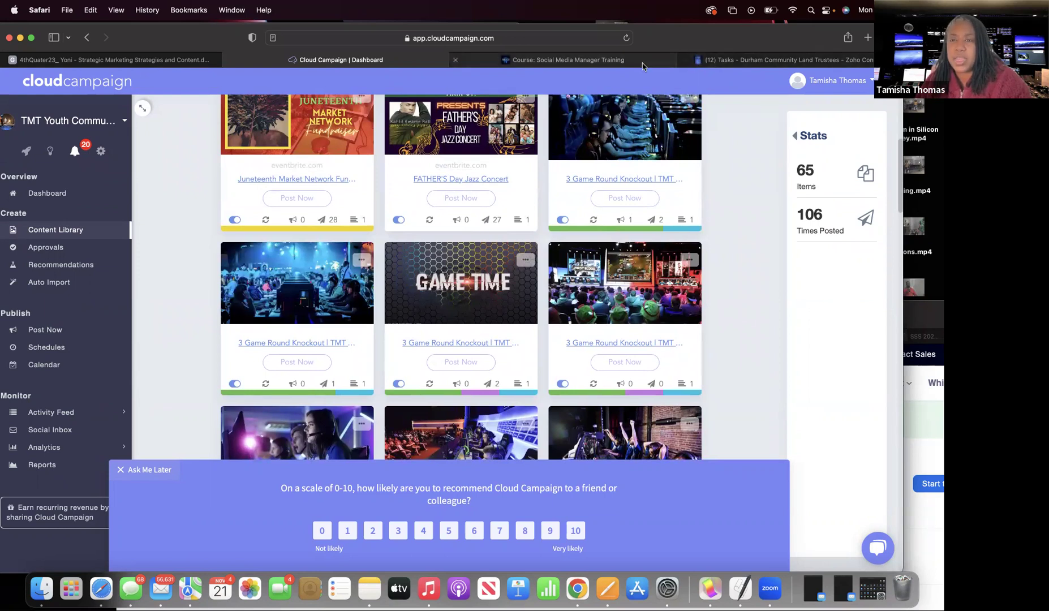
{"action": "mouse_move", "coordinate": [643, 66]}
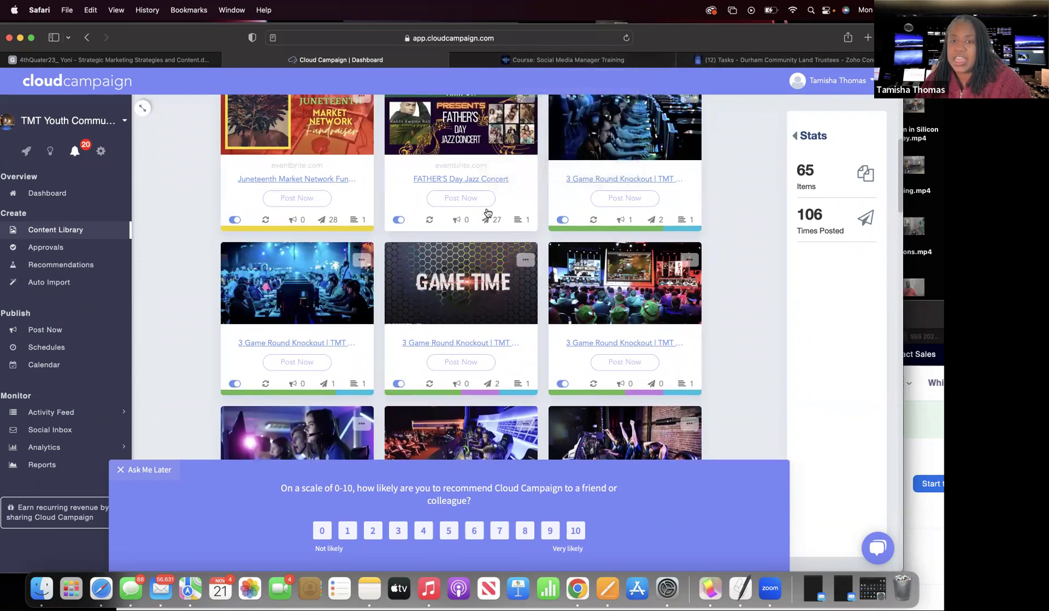
{"action": "scroll", "coordinate": [481, 208], "scroll_direction": "up", "scroll_amount": 5}
{"action": "scroll", "coordinate": [481, 208], "scroll_direction": "down", "scroll_amount": 5}
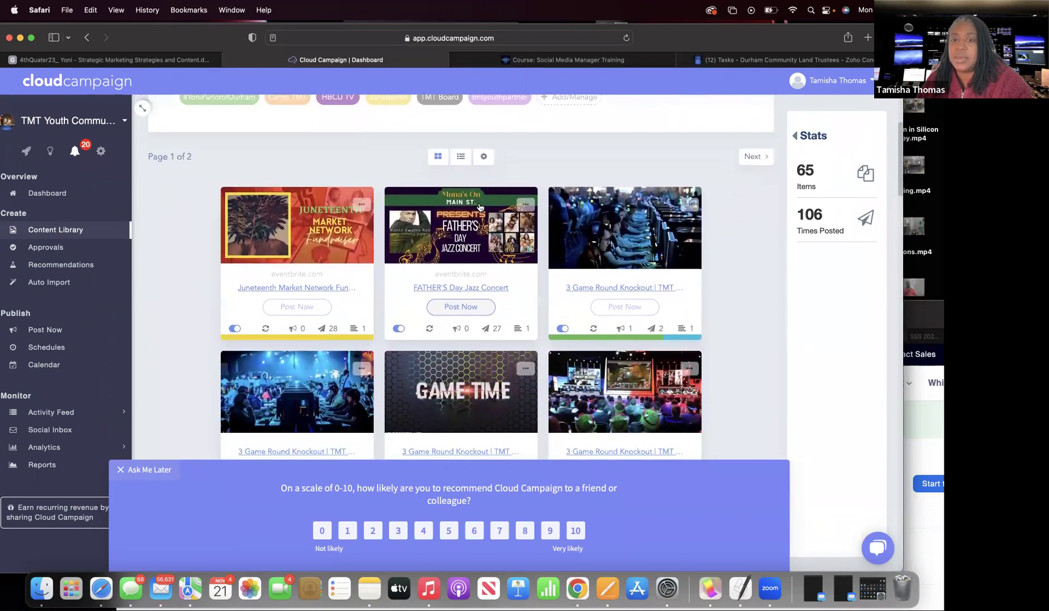
{"action": "scroll", "coordinate": [480, 208], "scroll_direction": "down", "scroll_amount": 1}
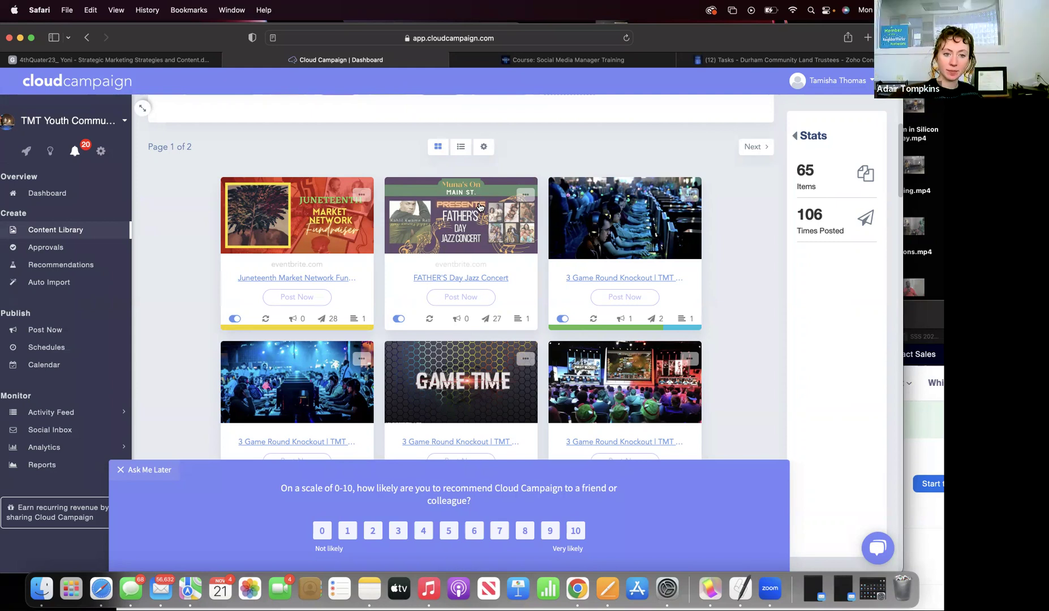
Open the brand's Dashboard and review its engagement chart, post summary, linked accounts, team members and integrations
{"action": "left_click", "coordinate": [47, 194]}
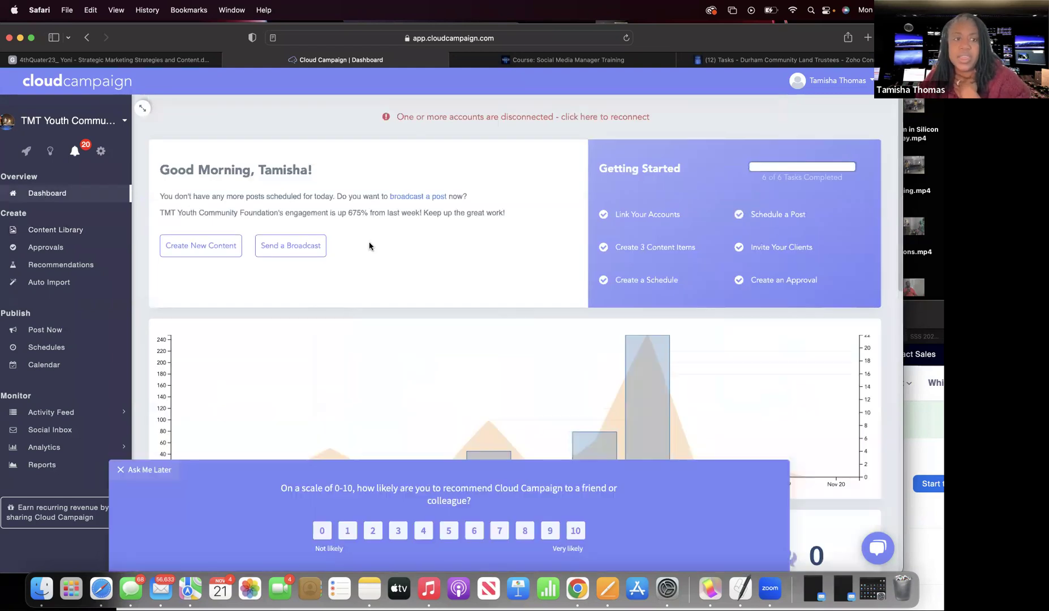
{"action": "scroll", "coordinate": [369, 245], "scroll_direction": "down", "scroll_amount": 5}
{"action": "scroll", "coordinate": [369, 246], "scroll_direction": "down", "scroll_amount": 5}
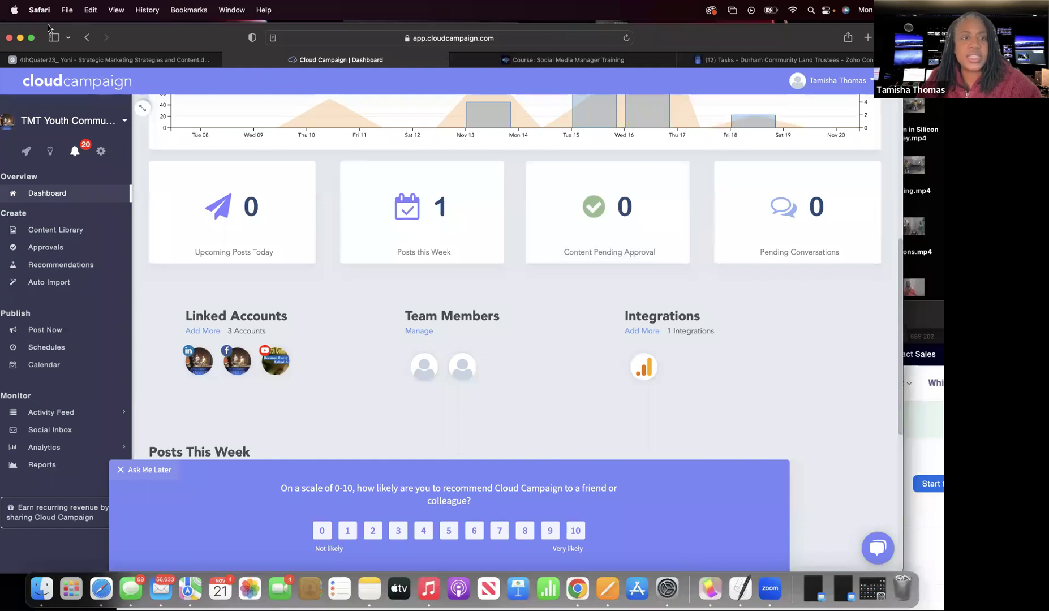
{"action": "left_click_drag", "start_coordinate": [132, 40], "coordinate": [1, 37]}
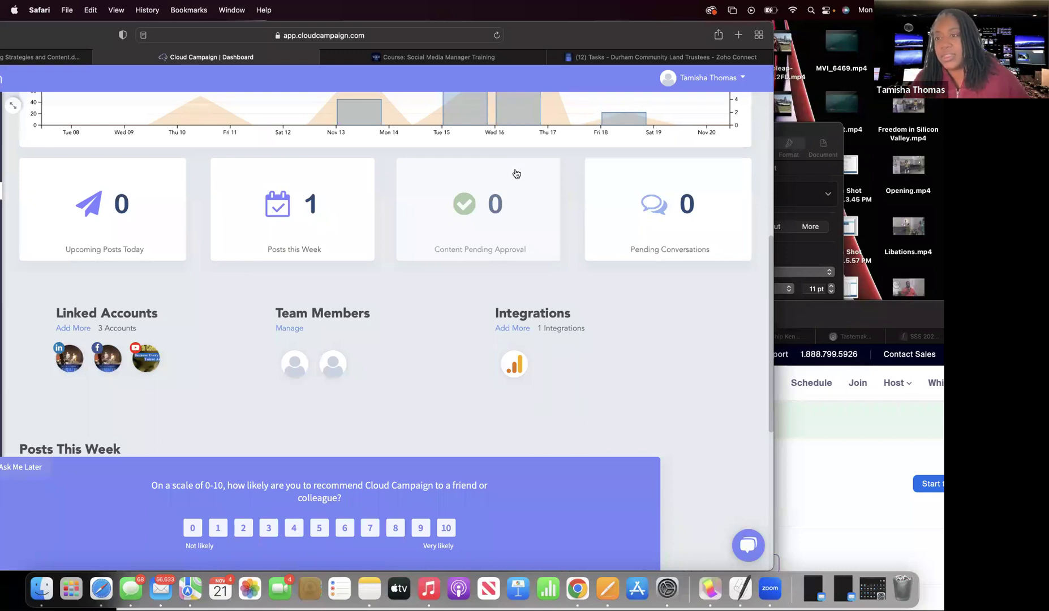
Bring the browser window back fully into view and open the Content Library followed by the Content Approvals list
{"action": "left_click_drag", "start_coordinate": [78, 32], "coordinate": [205, 6]}
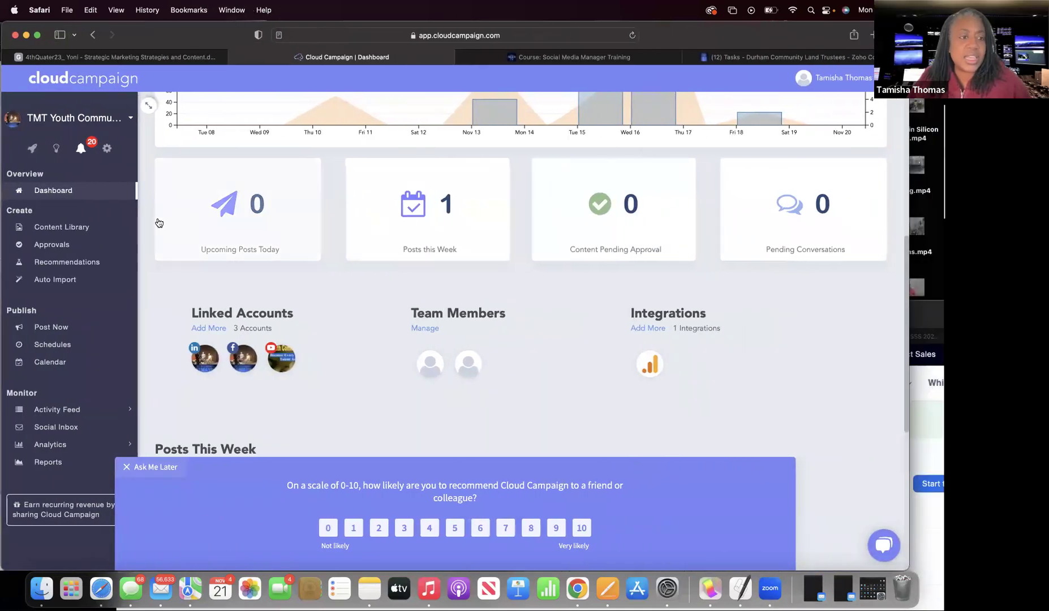
{"action": "left_click", "coordinate": [82, 228]}
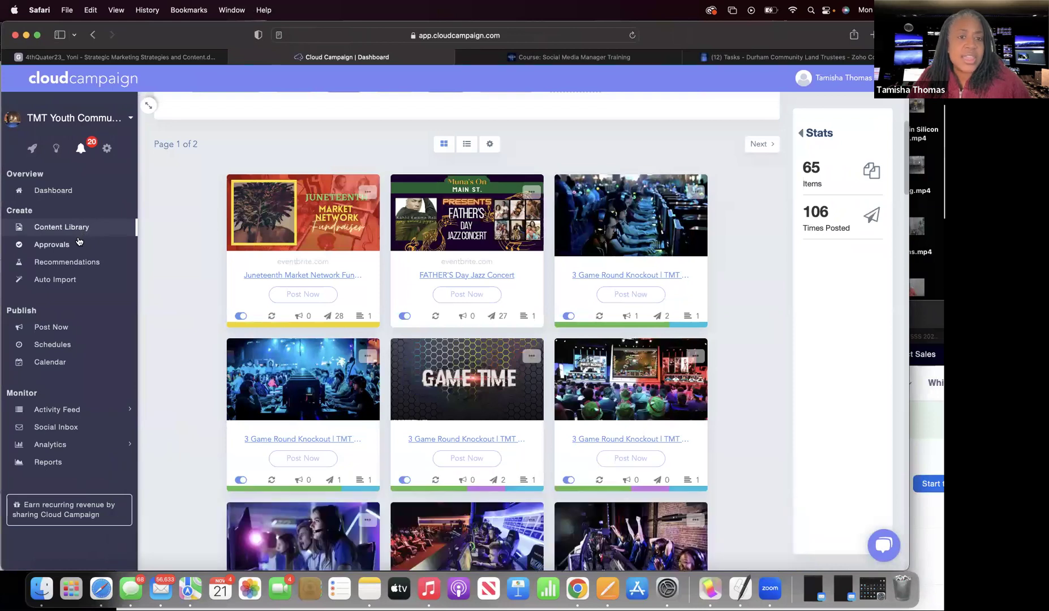
{"action": "left_click", "coordinate": [73, 249]}
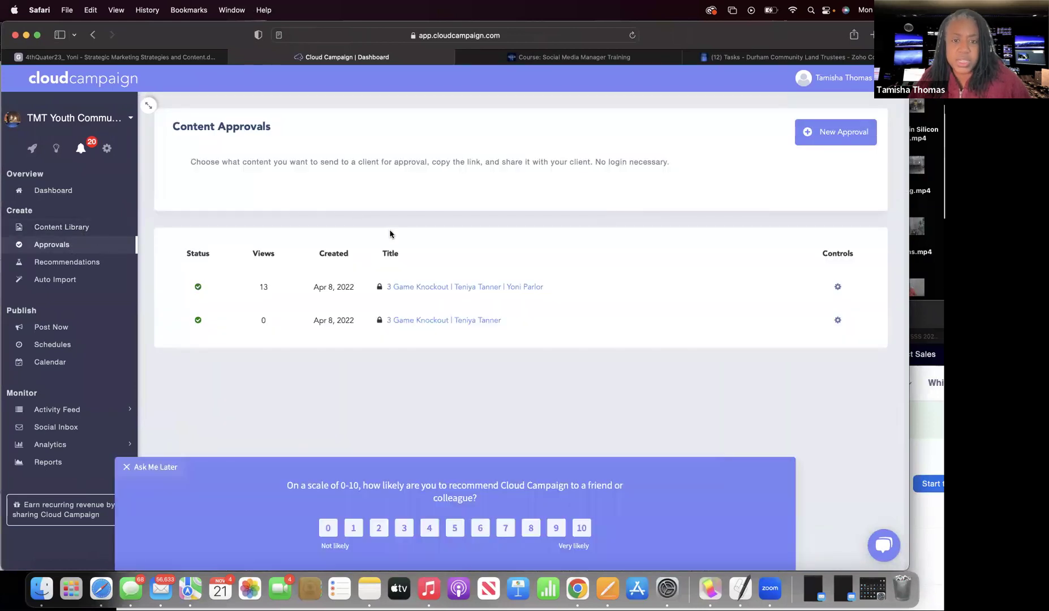
Open Content Recommendations and look through the news stories suggested for the hbcu term
{"action": "left_click", "coordinate": [90, 263]}
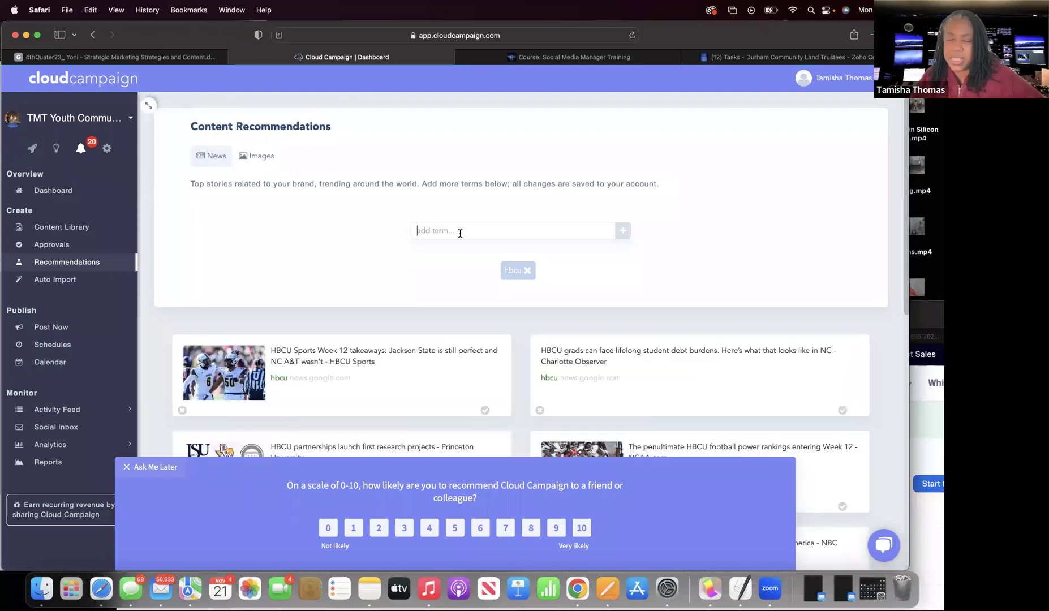
{"action": "scroll", "coordinate": [460, 233], "scroll_direction": "down", "scroll_amount": 5}
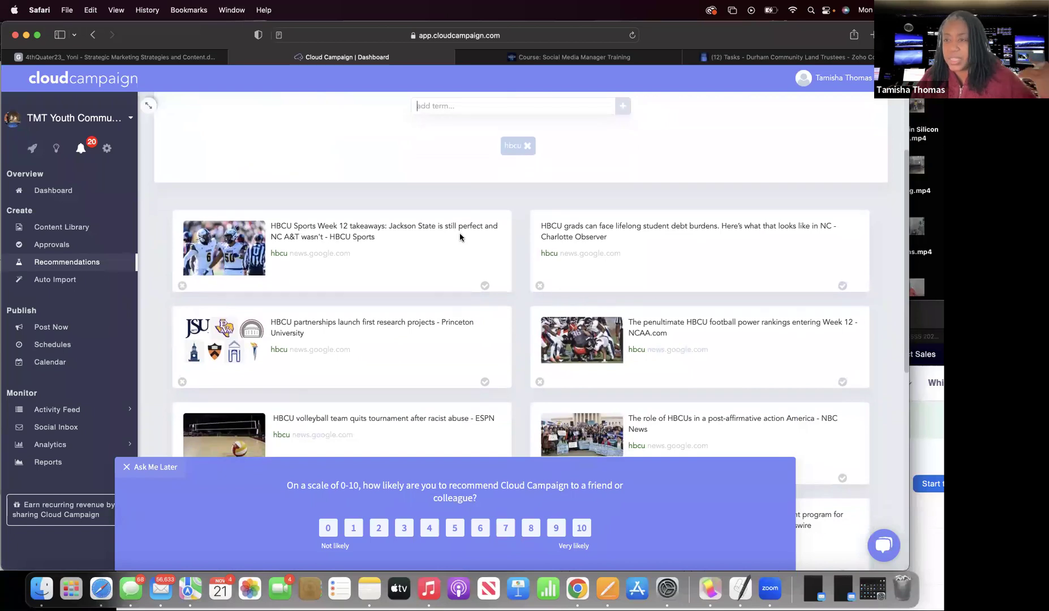
{"action": "scroll", "coordinate": [460, 236], "scroll_direction": "down", "scroll_amount": 1}
{"action": "scroll", "coordinate": [460, 233], "scroll_direction": "up", "scroll_amount": 5}
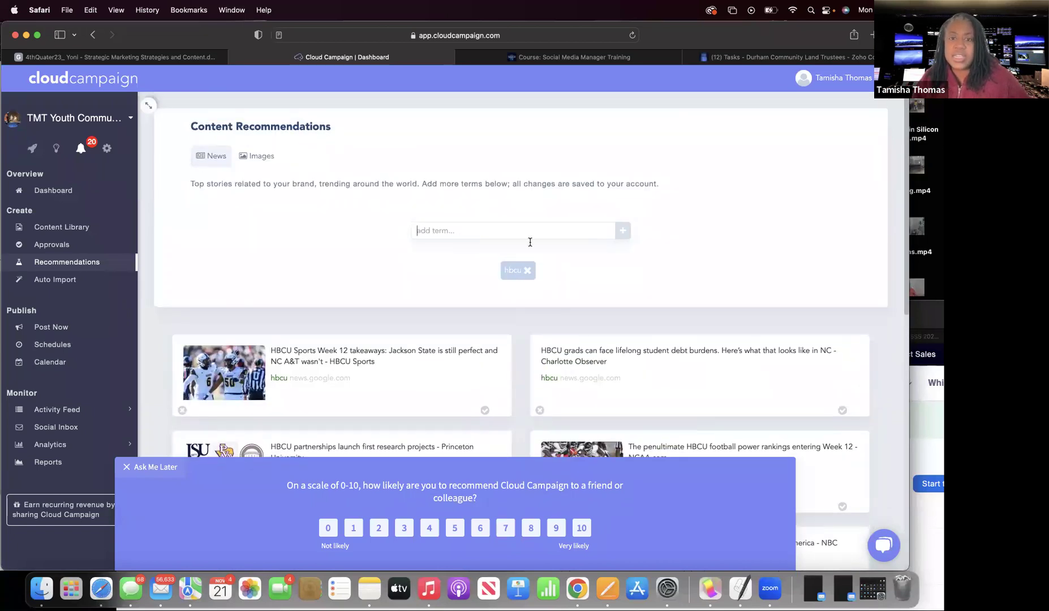
Add "construction" as a news recommendation term for the brand
{"action": "left_click", "coordinate": [442, 227]}
{"action": "type", "text": "cons"}
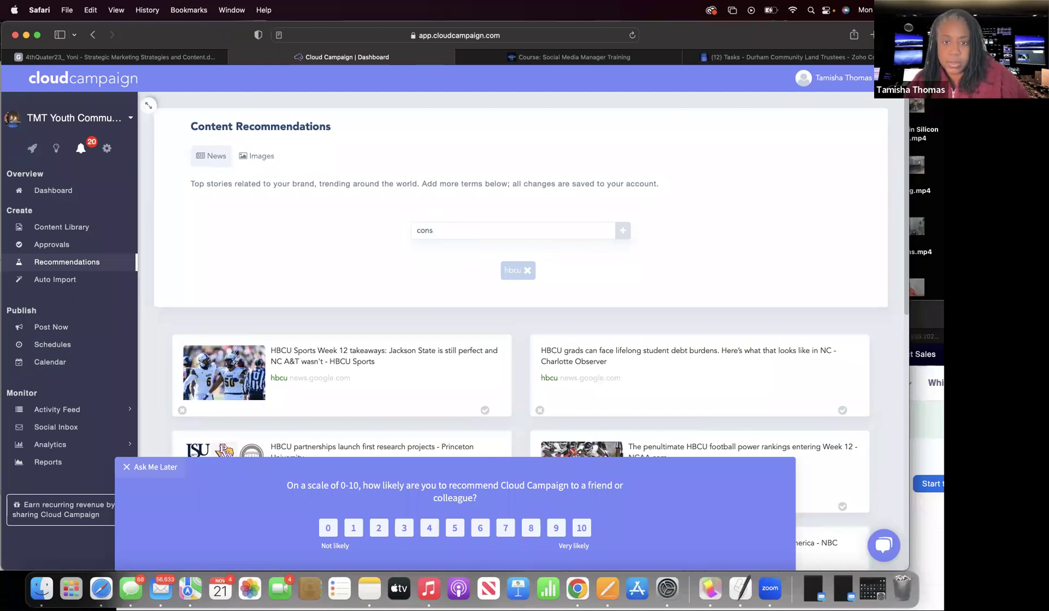
{"action": "type", "text": "rtus"}
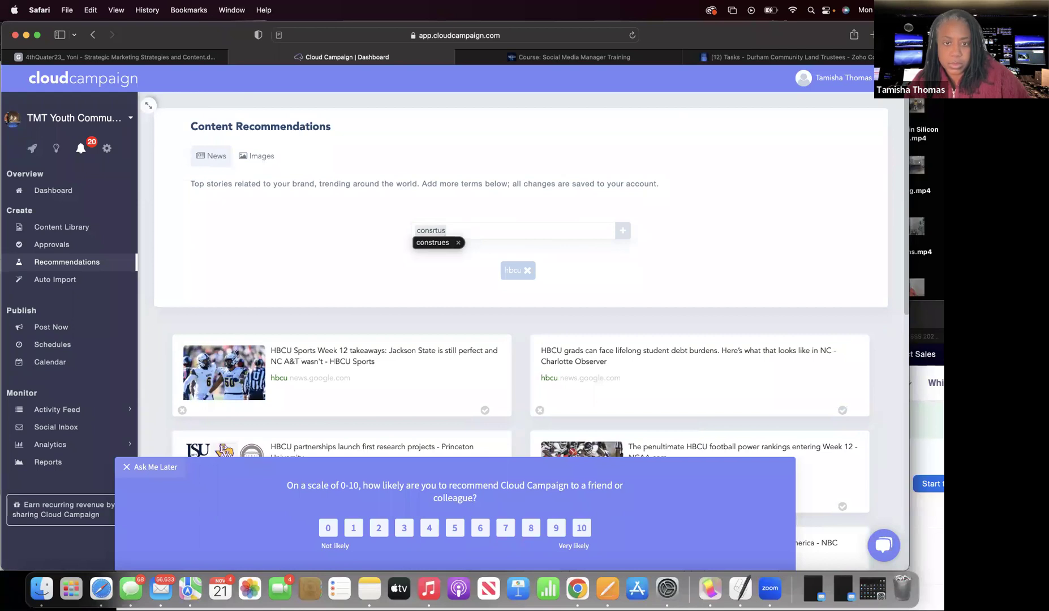
{"action": "key", "text": "BackSpace"}
{"action": "key", "text": "BackSpace"}
{"action": "key", "text": "BackSpace"}
{"action": "key", "text": "BackSpace"}
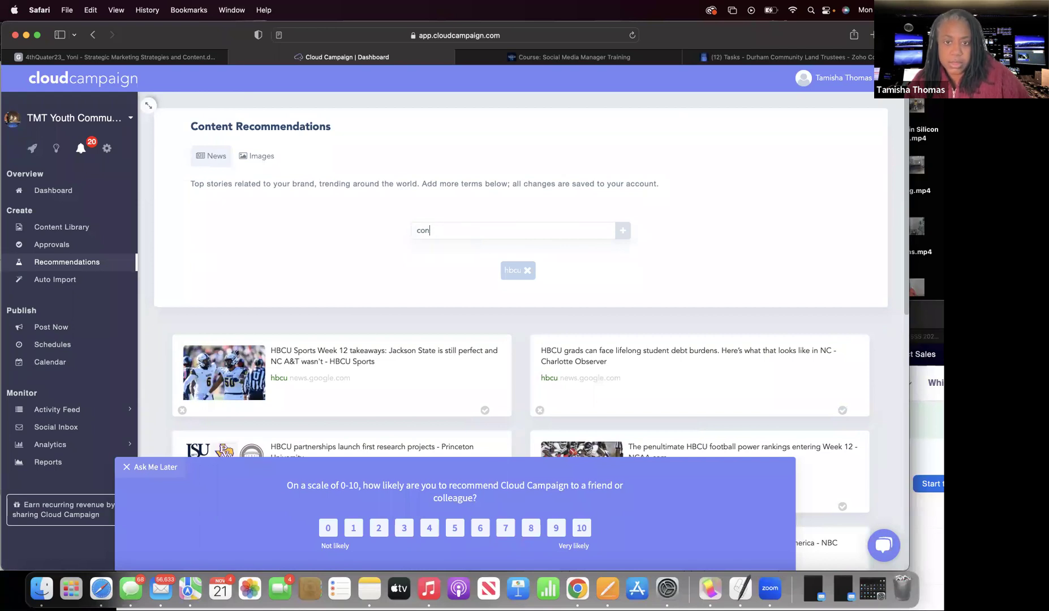
{"action": "type", "text": "struction"}
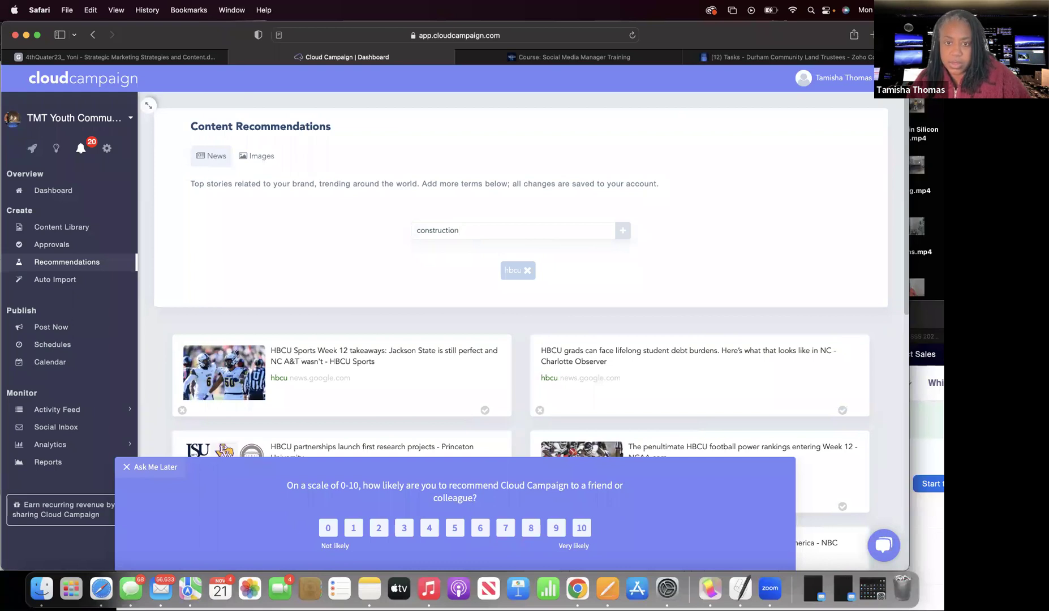
{"action": "key", "text": "Return"}
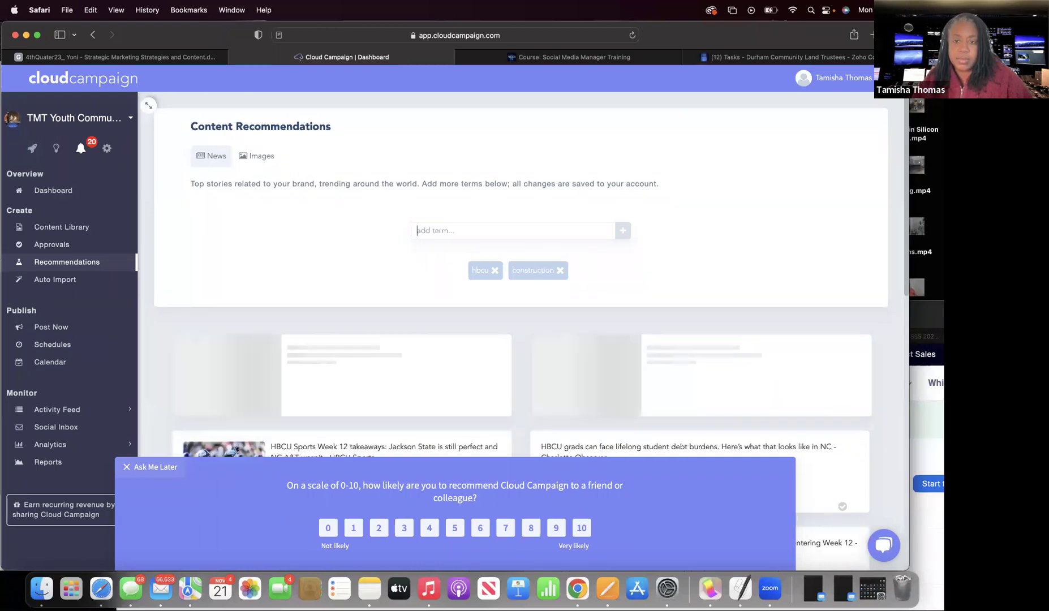
Remove the hbcu term from the recommendations and look through the suggested construction news stories
{"action": "left_click", "coordinate": [494, 271]}
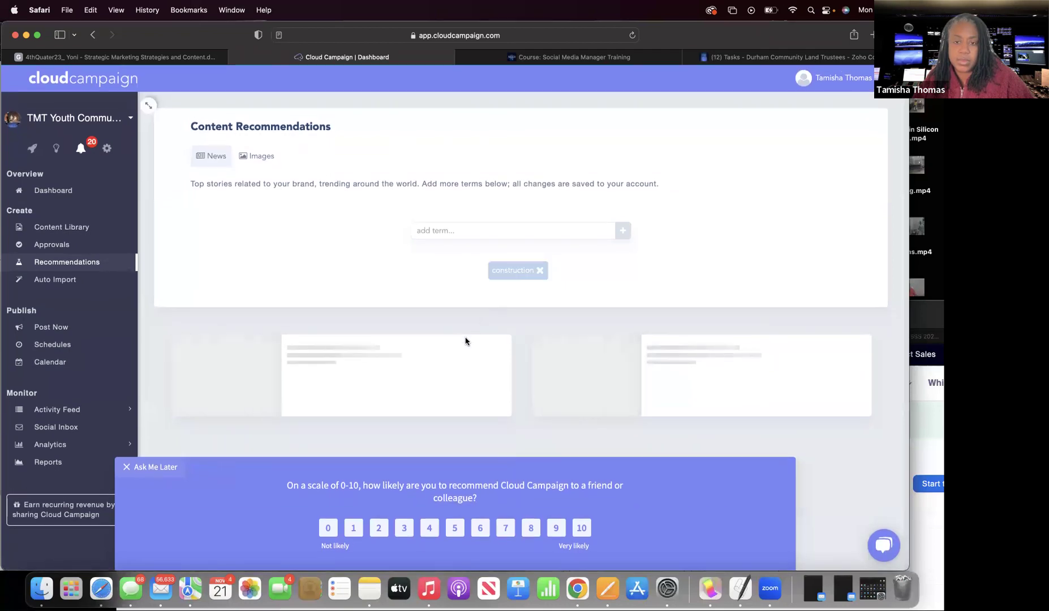
{"action": "scroll", "coordinate": [465, 341], "scroll_direction": "down", "scroll_amount": 3}
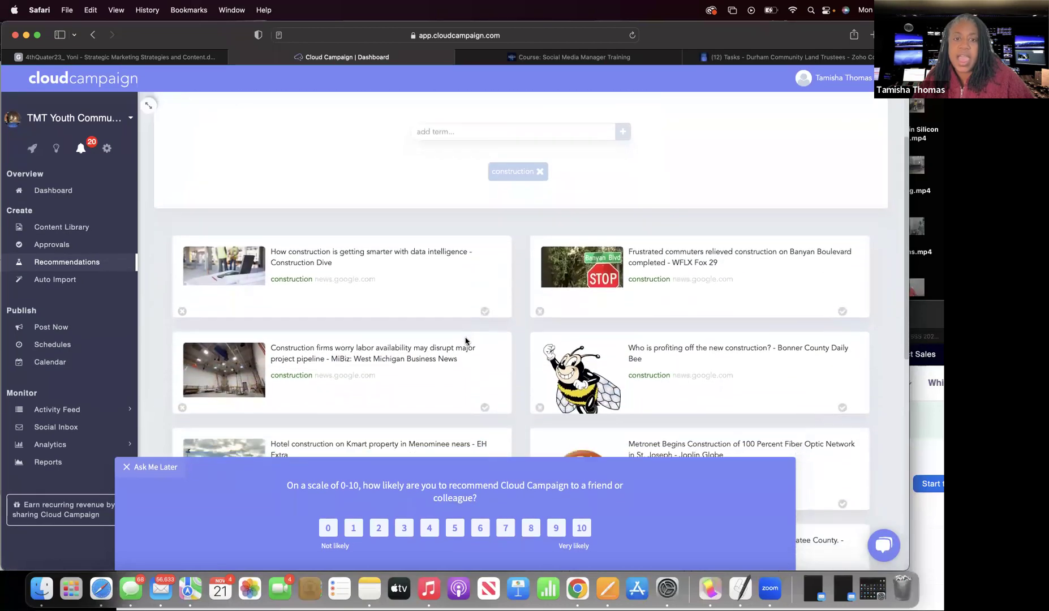
{"action": "scroll", "coordinate": [465, 341], "scroll_direction": "down", "scroll_amount": 2}
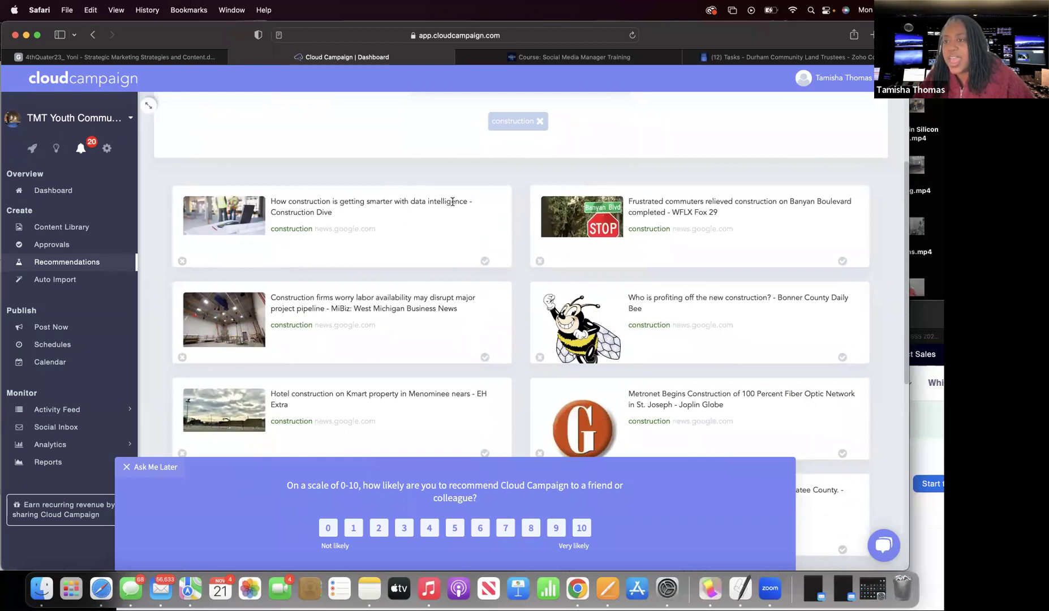
{"action": "scroll", "coordinate": [652, 221], "scroll_direction": "down", "scroll_amount": 5}
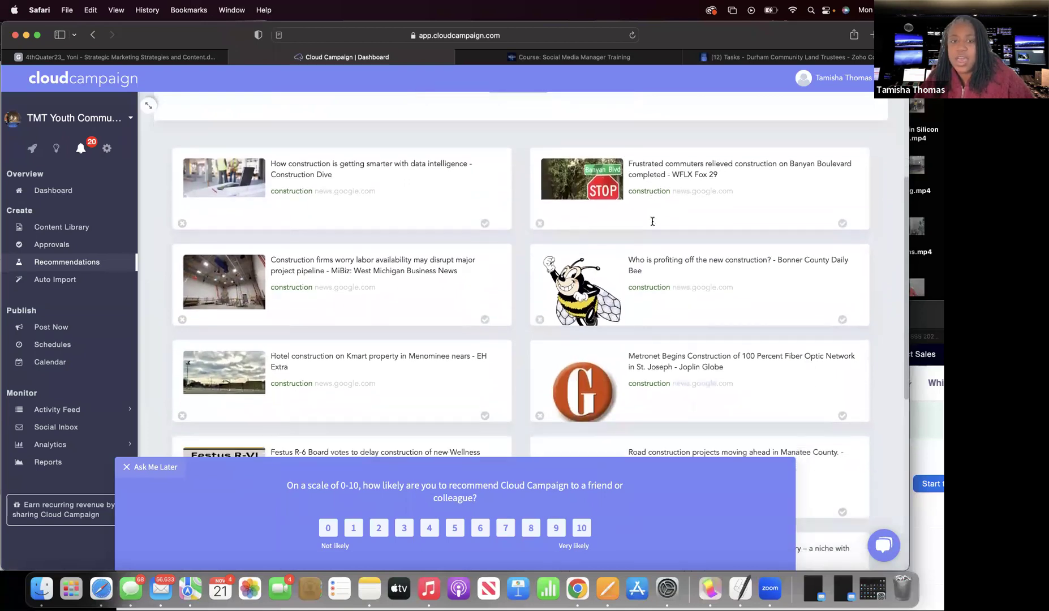
Look through the remaining suggested construction news stories and return to the recommendation terms
{"action": "scroll", "coordinate": [650, 226], "scroll_direction": "down", "scroll_amount": 4}
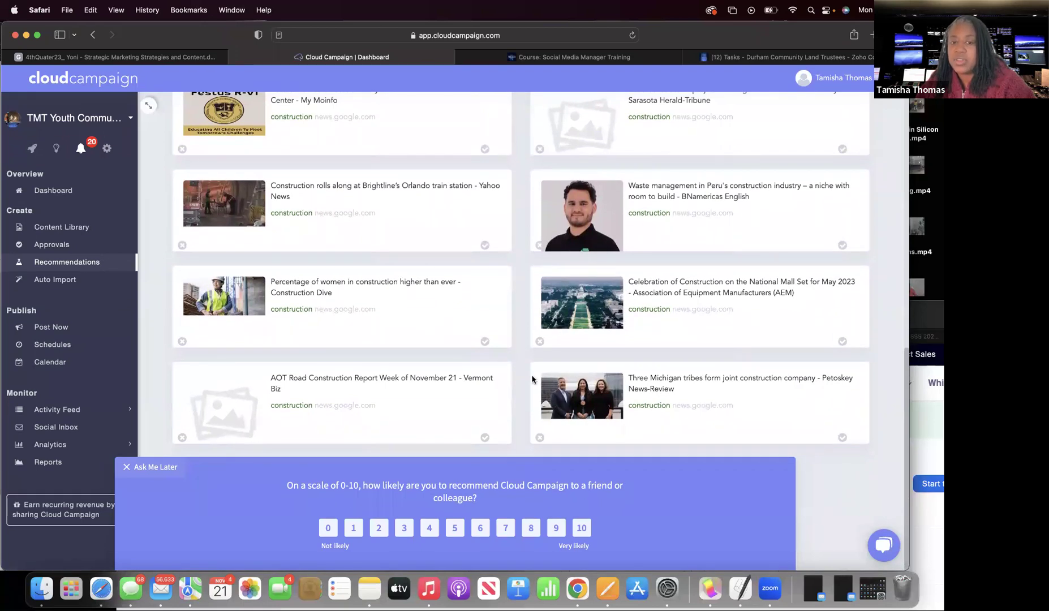
{"action": "scroll", "coordinate": [532, 379], "scroll_direction": "up", "scroll_amount": 1}
{"action": "scroll", "coordinate": [532, 379], "scroll_direction": "up", "scroll_amount": 5}
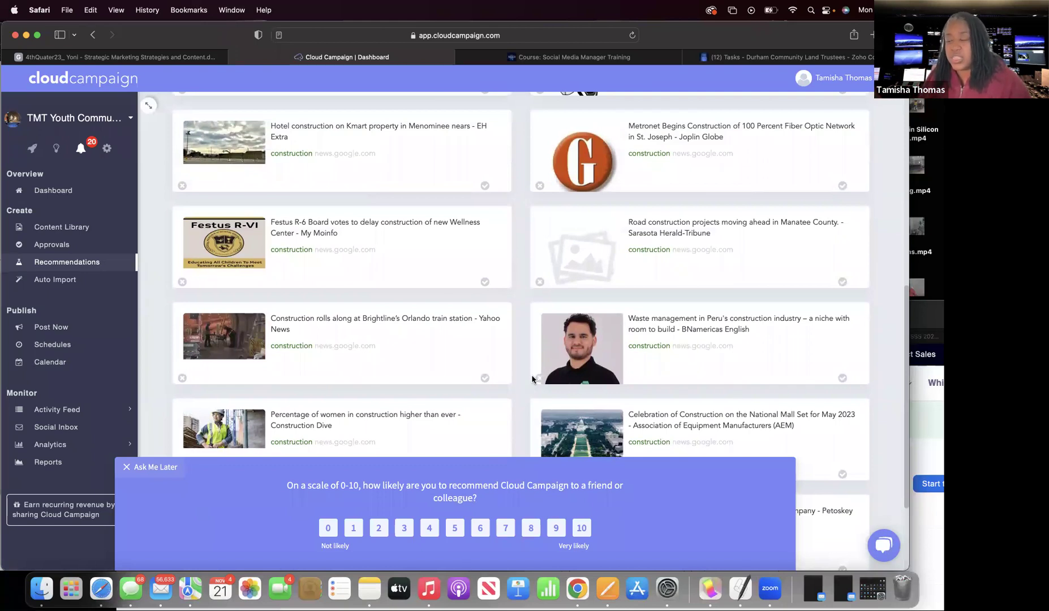
{"action": "scroll", "coordinate": [532, 379], "scroll_direction": "up", "scroll_amount": 12}
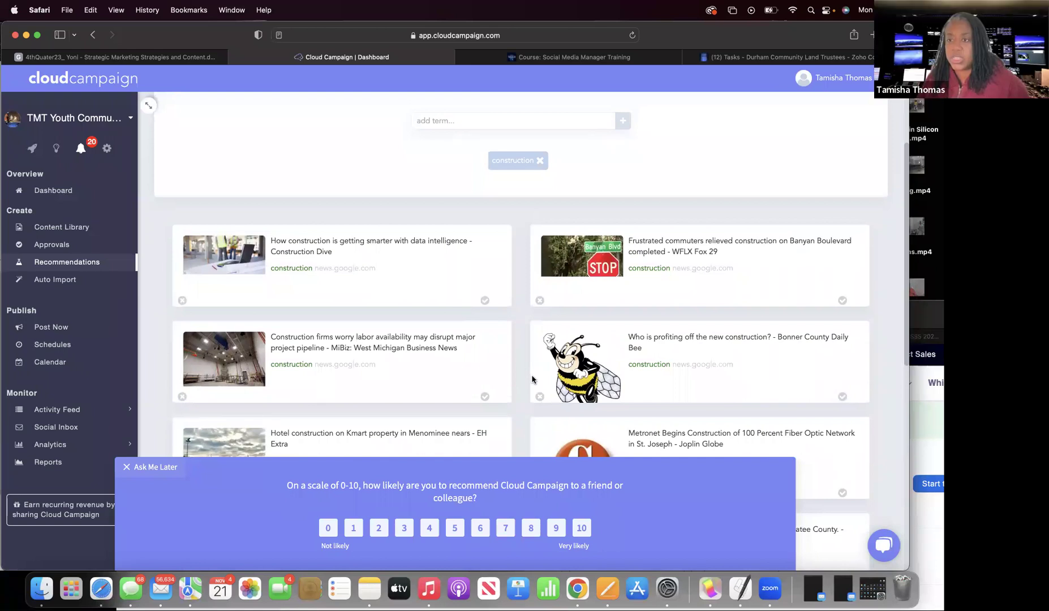
Open the brand's Post Now page followed by its Schedules page and view the weekly posting schedule
{"action": "left_click", "coordinate": [64, 328]}
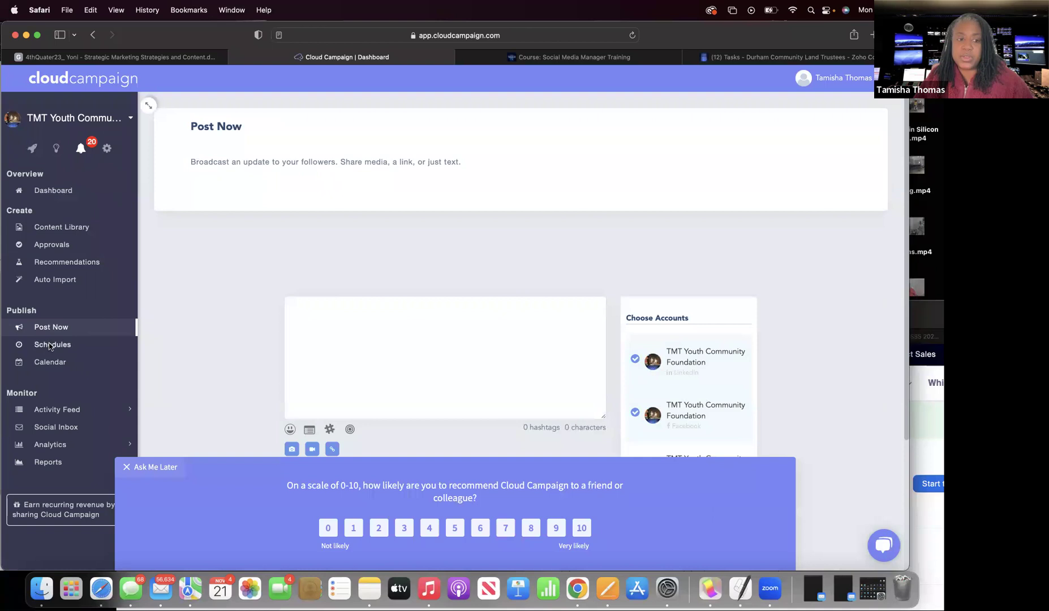
{"action": "left_click", "coordinate": [50, 345]}
{"action": "scroll", "coordinate": [326, 403], "scroll_direction": "down", "scroll_amount": 2}
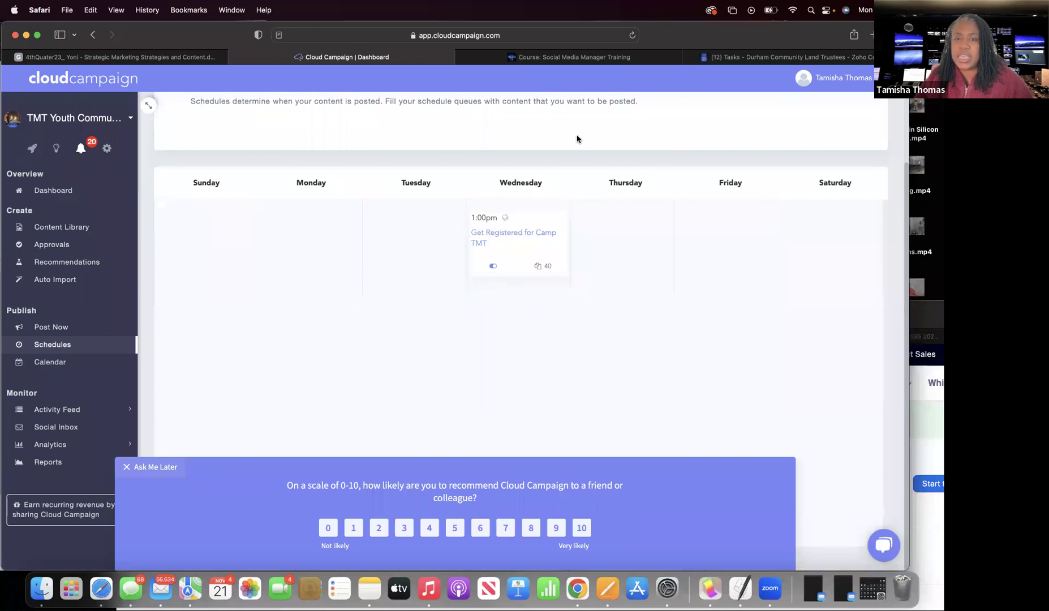
{"action": "left_click_drag", "start_coordinate": [601, 158], "coordinate": [490, 172]}
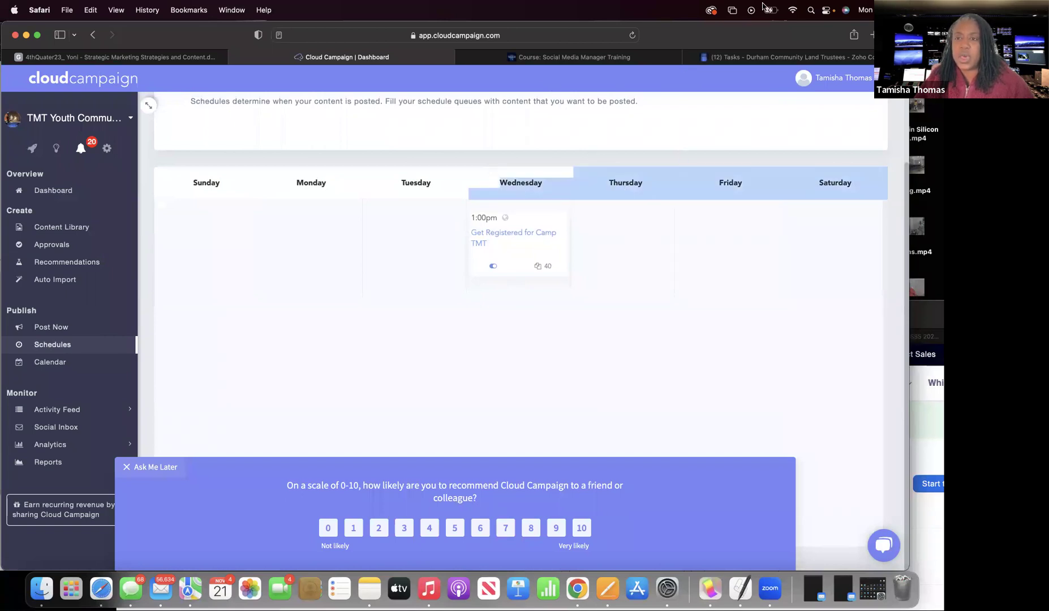
Open the publishing Calendar and look through the November 2022 posts and the list of available content
{"action": "left_click_drag", "start_coordinate": [768, 34], "coordinate": [793, 34]}
{"action": "left_click", "coordinate": [79, 363]}
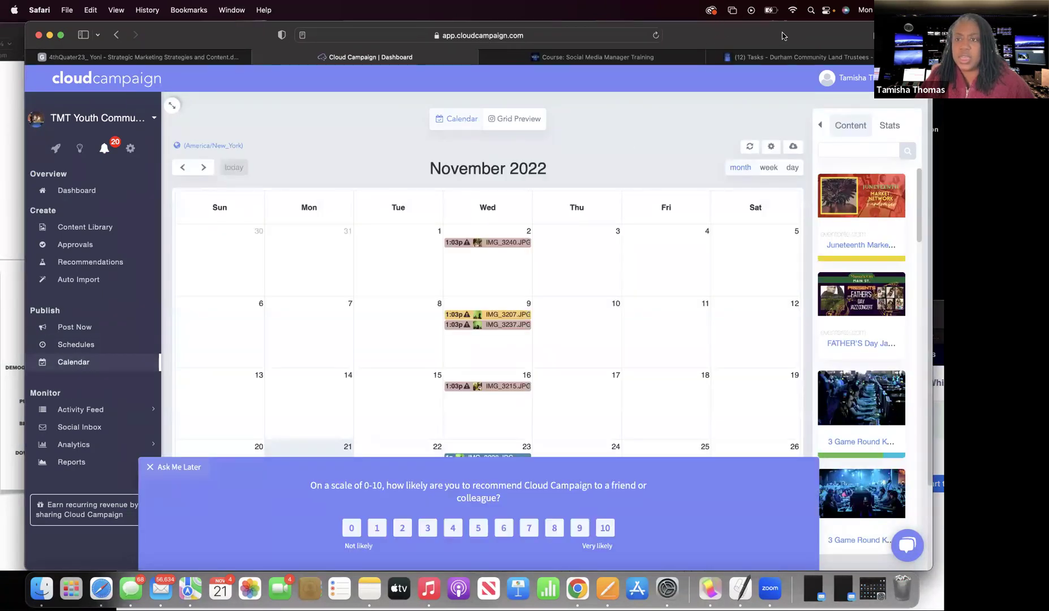
{"action": "left_click_drag", "start_coordinate": [782, 36], "coordinate": [608, 35]}
{"action": "scroll", "coordinate": [696, 334], "scroll_direction": "down", "scroll_amount": 3}
{"action": "scroll", "coordinate": [696, 334], "scroll_direction": "down", "scroll_amount": 10}
{"action": "left_click_drag", "start_coordinate": [699, 378], "coordinate": [554, 374]}
{"action": "scroll", "coordinate": [559, 323], "scroll_direction": "down", "scroll_amount": 2}
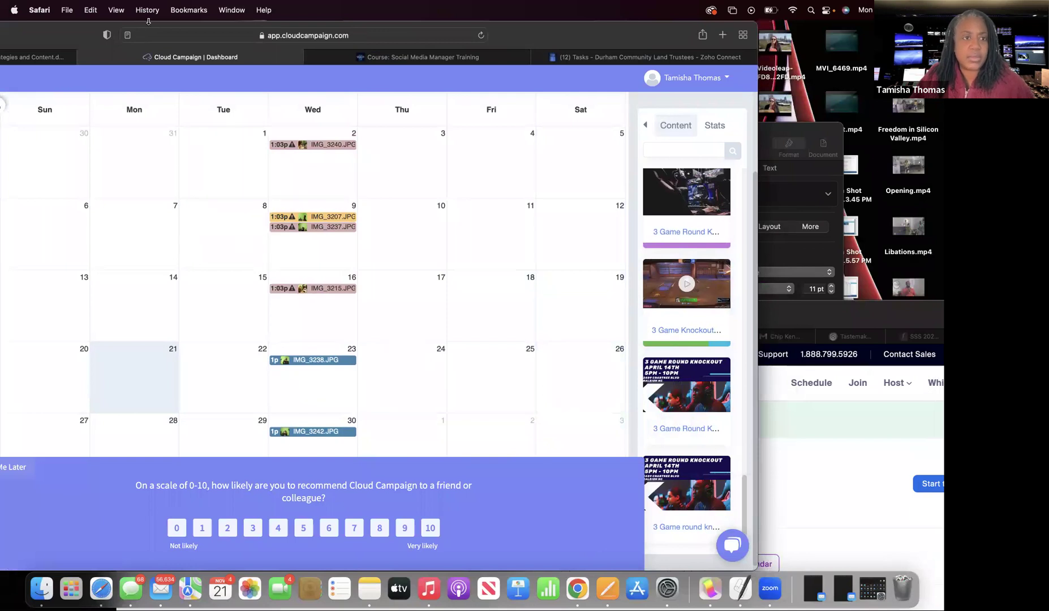
Move the browser and the Untitled 2 document aside and bring the Marketing Stratedgy document in Pages fully into view
{"action": "left_click_drag", "start_coordinate": [65, 38], "coordinate": [320, 338]}
{"action": "left_click", "coordinate": [288, 249]}
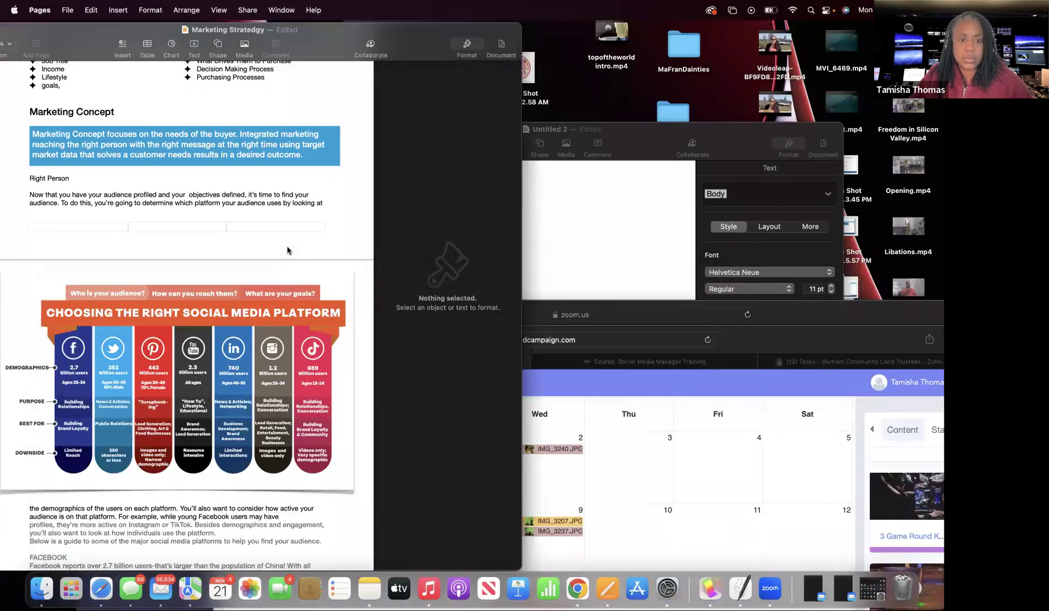
{"action": "left_click", "coordinate": [630, 374]}
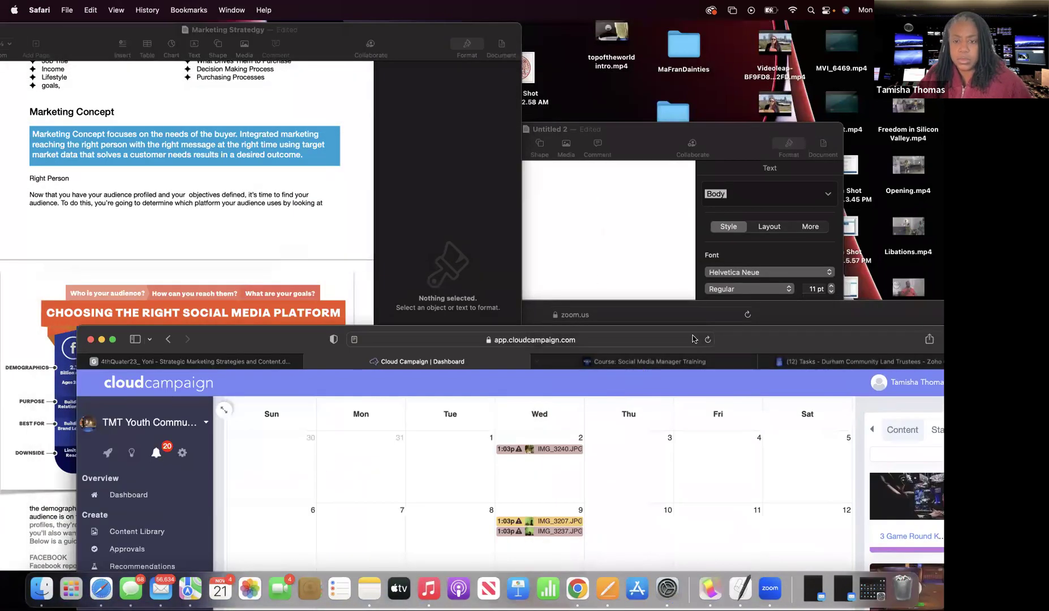
{"action": "left_click", "coordinate": [276, 201]}
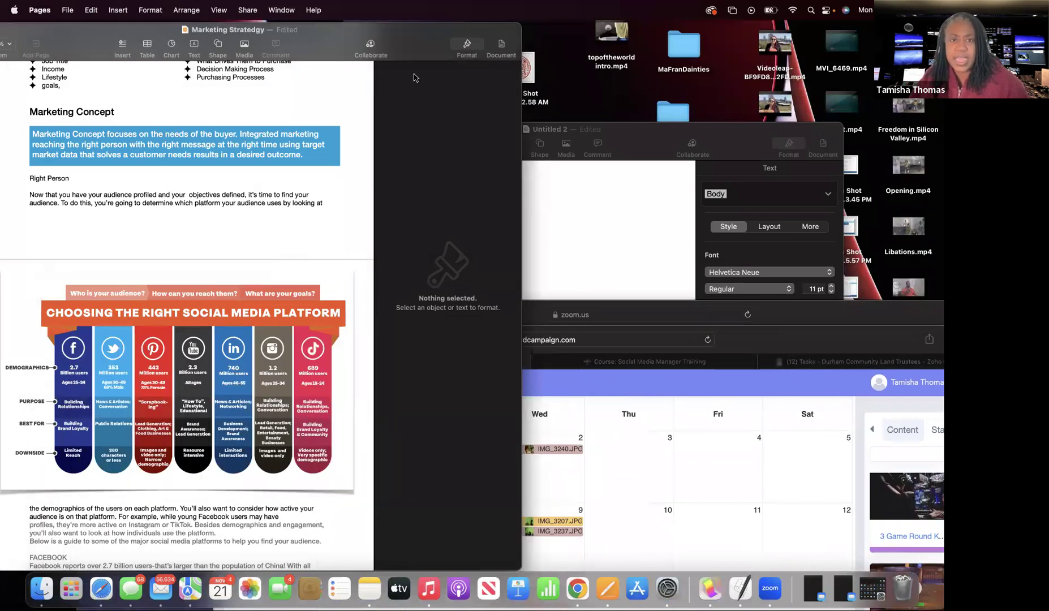
{"action": "left_click_drag", "start_coordinate": [71, 36], "coordinate": [2, 27]}
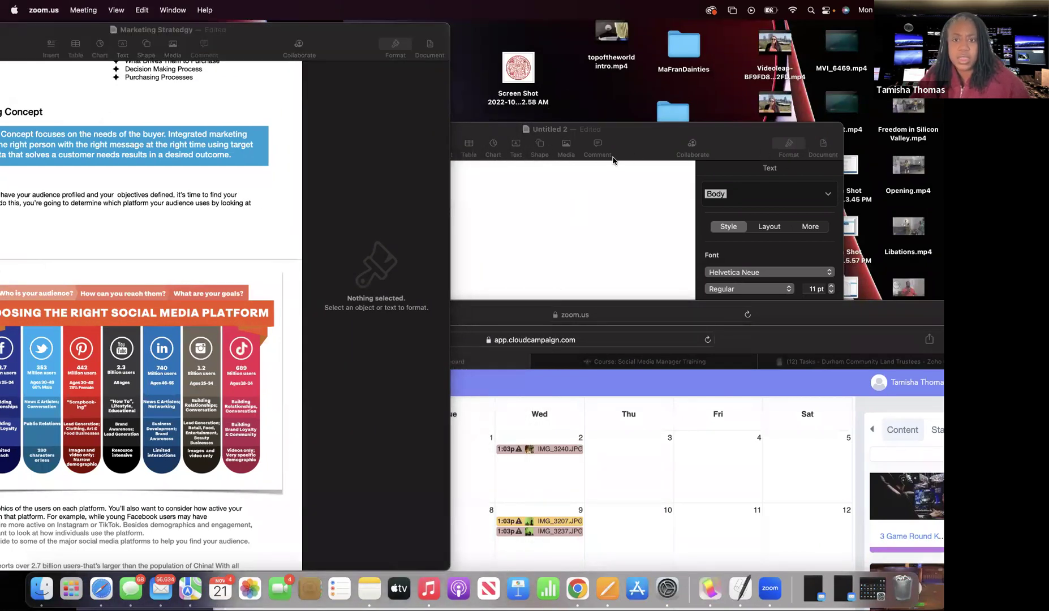
{"action": "left_click", "coordinate": [502, 187]}
{"action": "left_click_drag", "start_coordinate": [401, 124], "coordinate": [869, 168]}
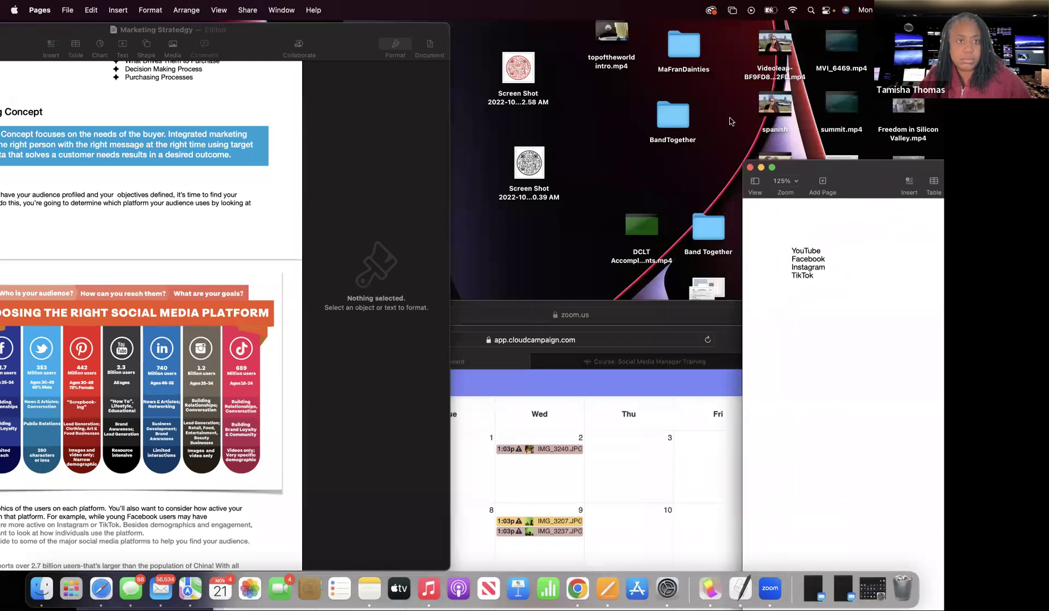
{"action": "left_click_drag", "start_coordinate": [37, 34], "coordinate": [152, 46]}
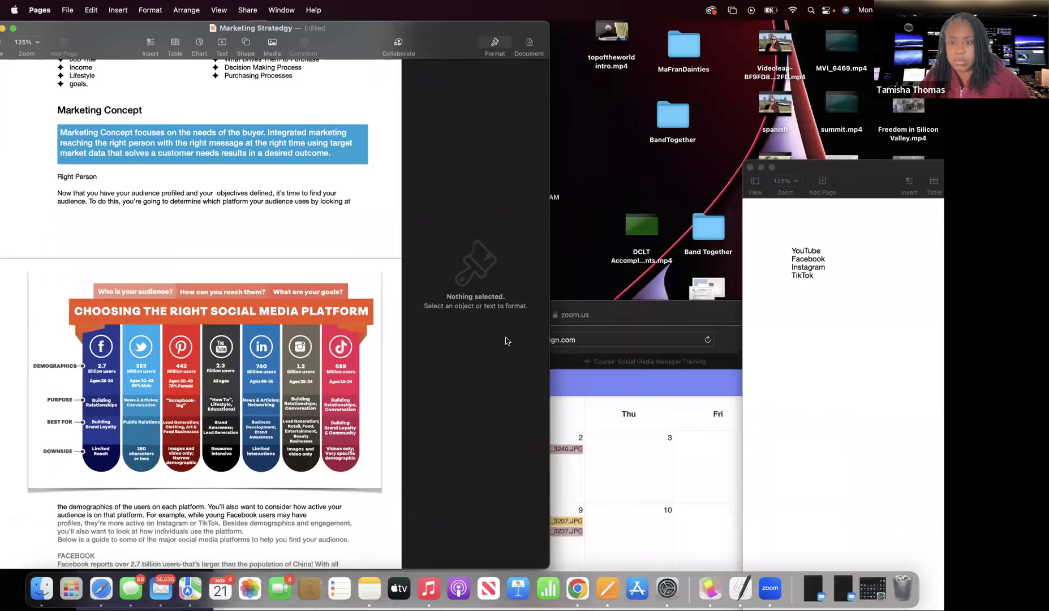
Bring the browser back to the front and show Seven part marketing plan.pdf in Zoho Connect
{"action": "left_click", "coordinate": [574, 363]}
{"action": "left_click_drag", "start_coordinate": [721, 343], "coordinate": [645, 21]}
{"action": "left_click", "coordinate": [631, 195]}
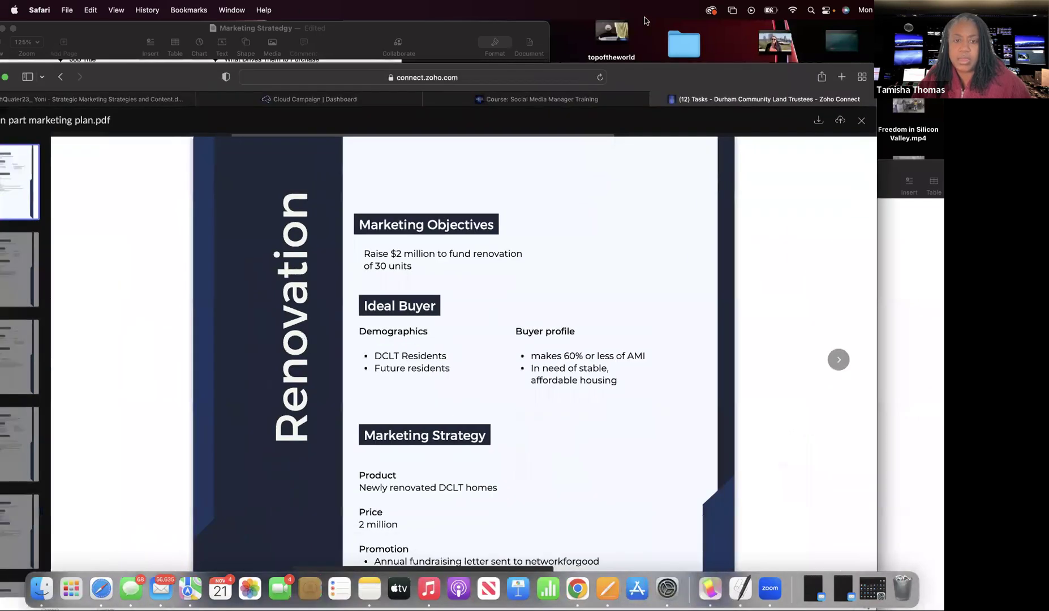
Examine the marketing objectives, ideal buyer and marketing strategy on the plan's Renovation page
{"action": "scroll", "coordinate": [537, 349], "scroll_direction": "down", "scroll_amount": 2}
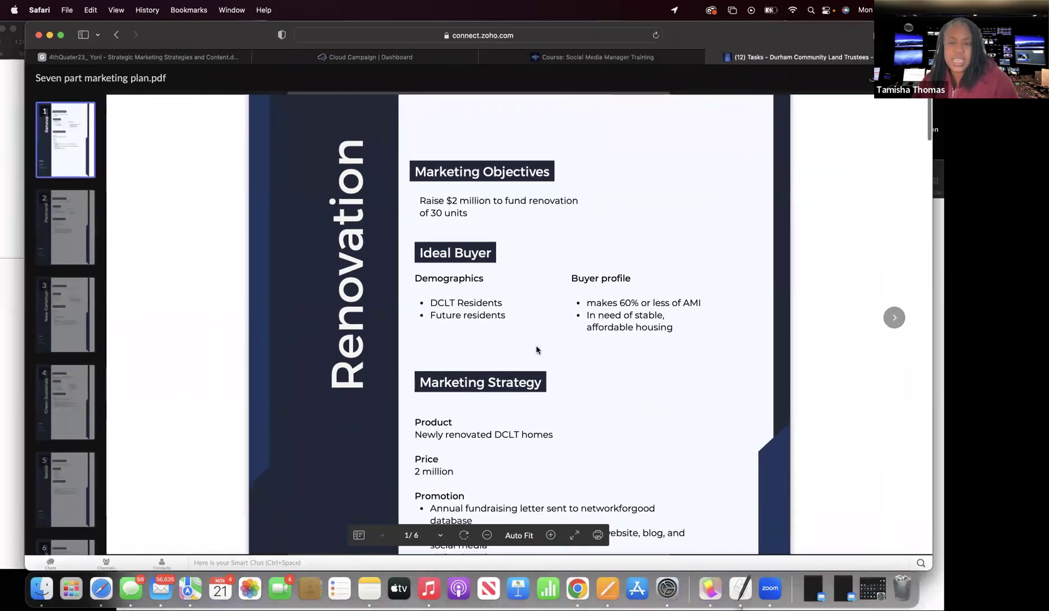
{"action": "scroll", "coordinate": [537, 349], "scroll_direction": "up", "scroll_amount": 2}
{"action": "scroll", "coordinate": [537, 349], "scroll_direction": "down", "scroll_amount": 1}
{"action": "scroll", "coordinate": [536, 349], "scroll_direction": "down", "scroll_amount": 5}
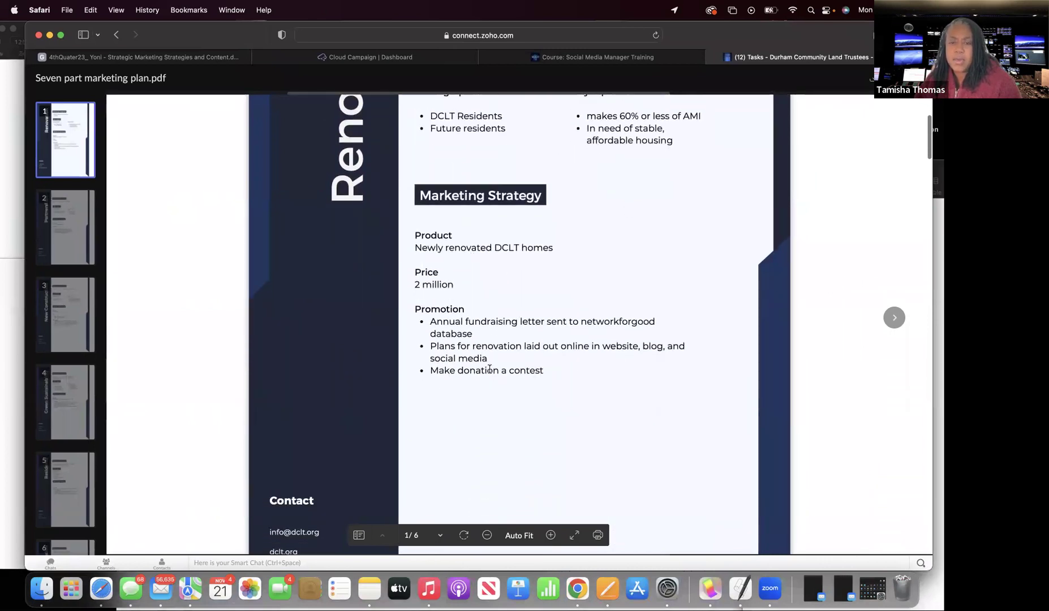
{"action": "scroll", "coordinate": [498, 268], "scroll_direction": "up", "scroll_amount": 4}
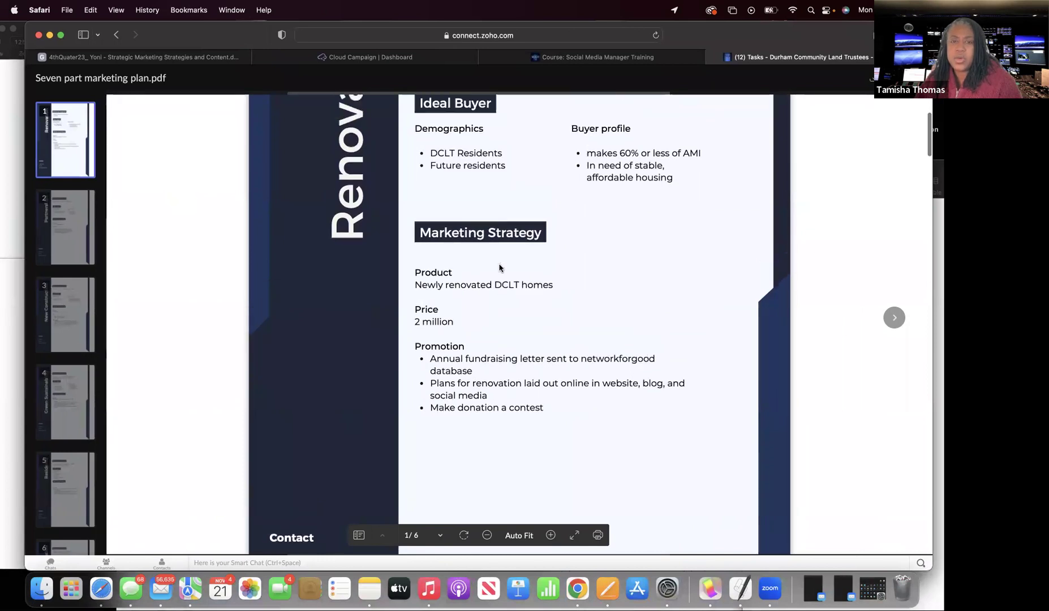
{"action": "scroll", "coordinate": [499, 269], "scroll_direction": "up", "scroll_amount": 1}
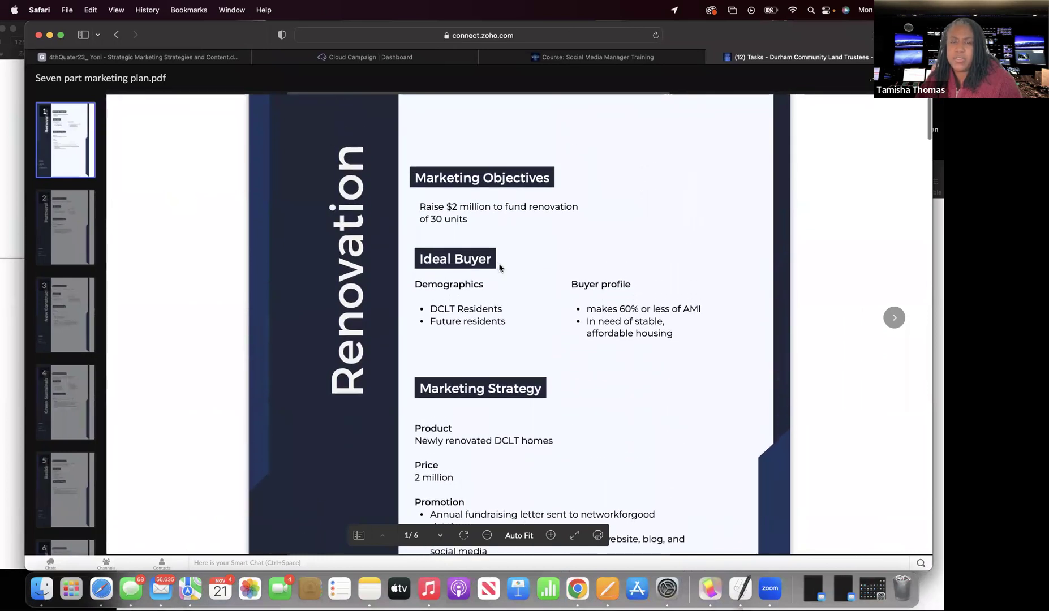
{"action": "scroll", "coordinate": [499, 268], "scroll_direction": "down", "scroll_amount": 3}
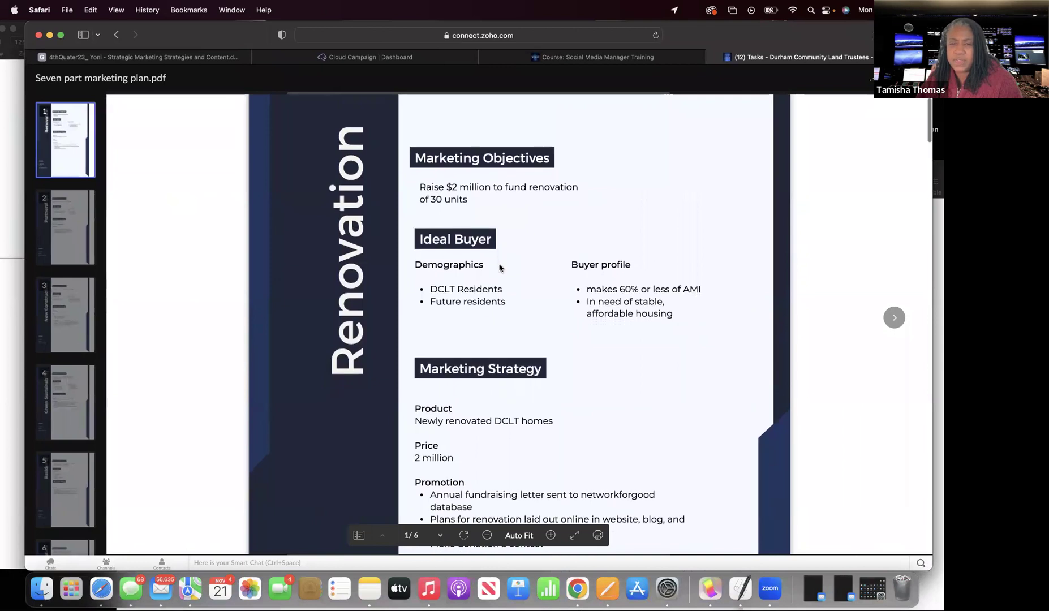
{"action": "scroll", "coordinate": [499, 265], "scroll_direction": "down", "scroll_amount": 2}
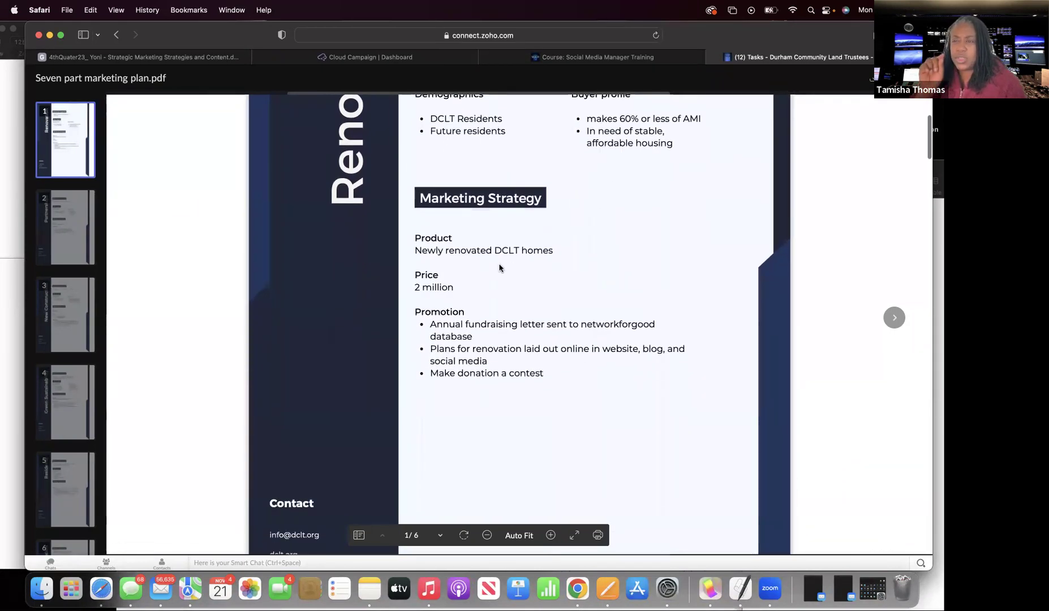
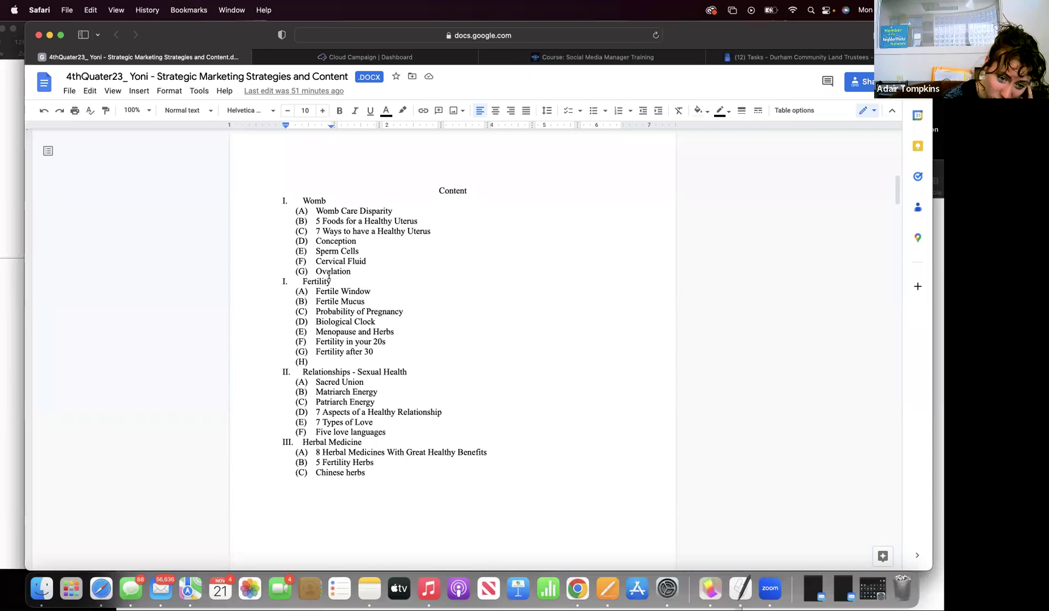
Glance over the Content outline in the strategy document and run a Google search for "renovations" from its tab
{"action": "scroll", "coordinate": [329, 275], "scroll_direction": "down", "scroll_amount": 1}
{"action": "scroll", "coordinate": [329, 275], "scroll_direction": "down", "scroll_amount": 1}
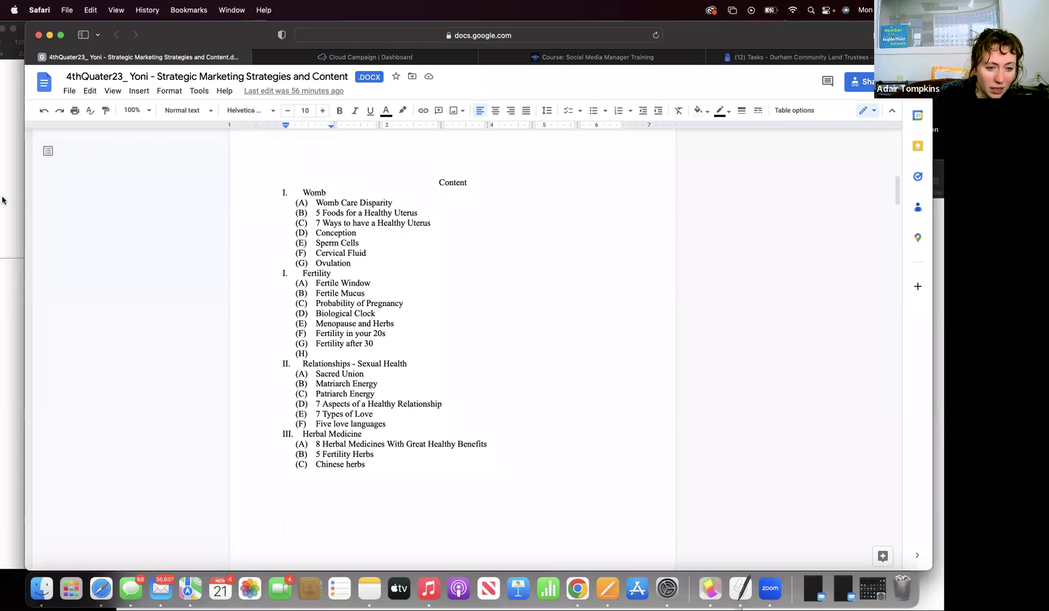
{"action": "left_click_drag", "start_coordinate": [177, 37], "coordinate": [168, 129]}
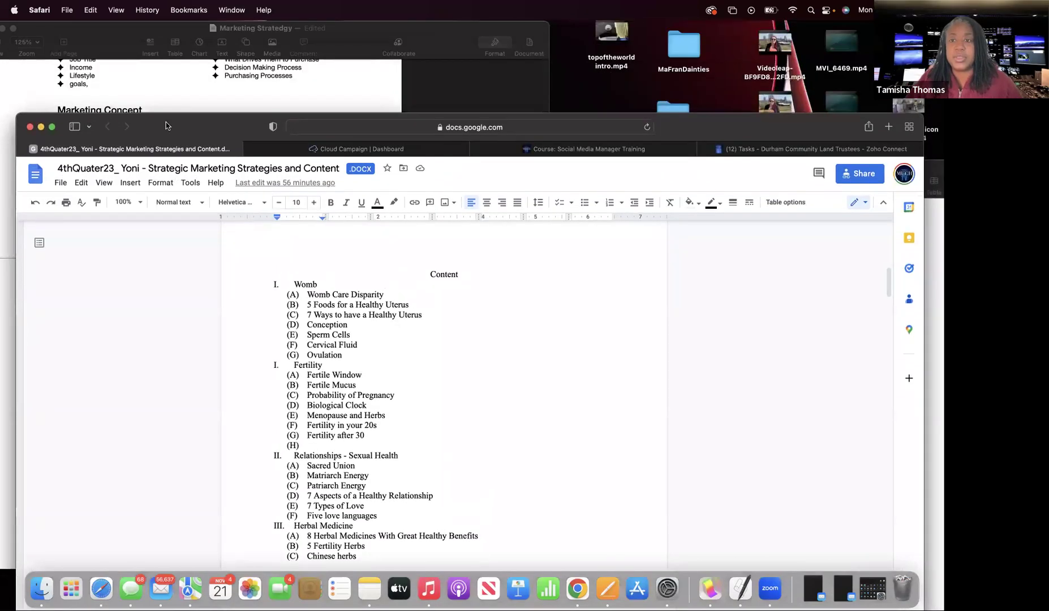
{"action": "left_click", "coordinate": [516, 129]}
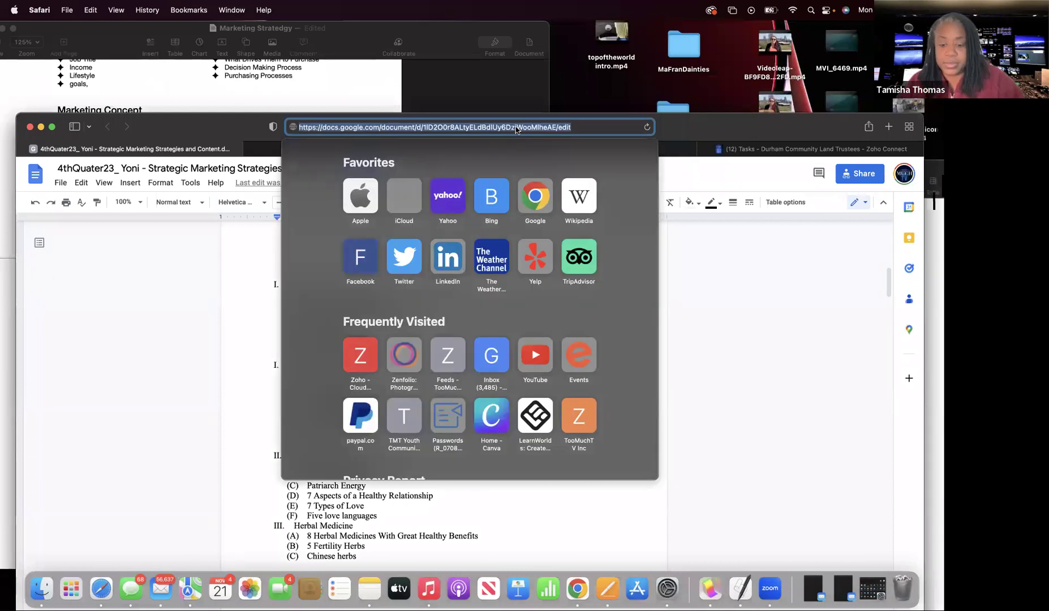
{"action": "key", "text": "BackSpace"}
{"action": "type", "text": "r"}
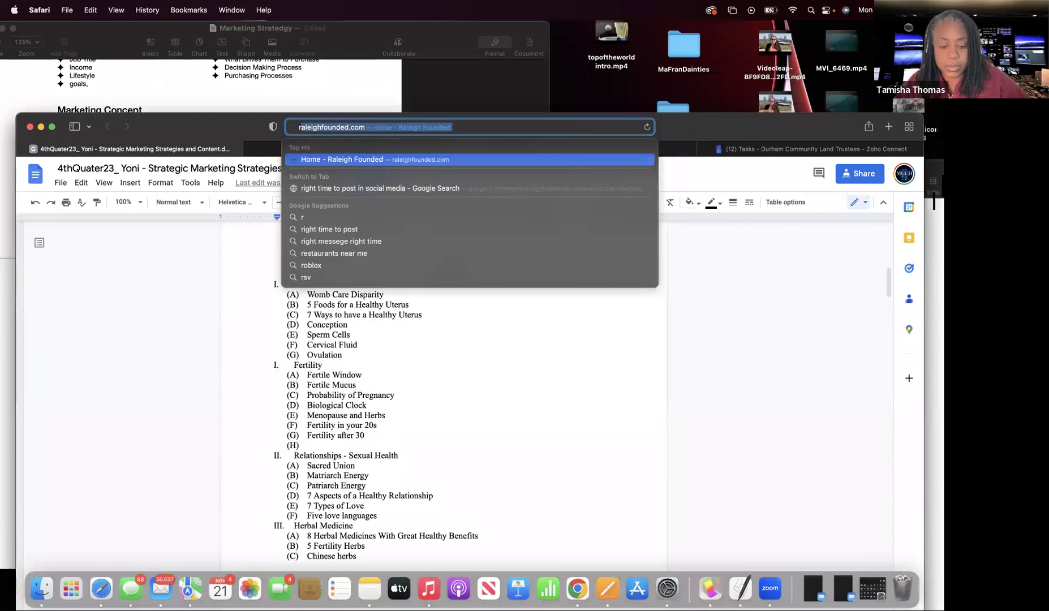
{"action": "type", "text": "enovations"}
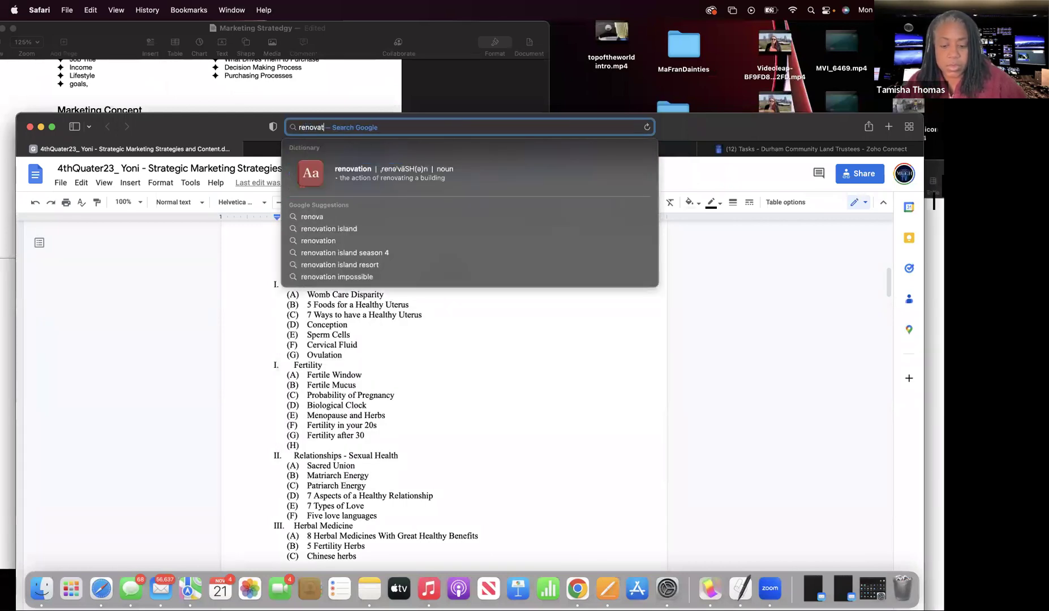
{"action": "key", "text": "Return"}
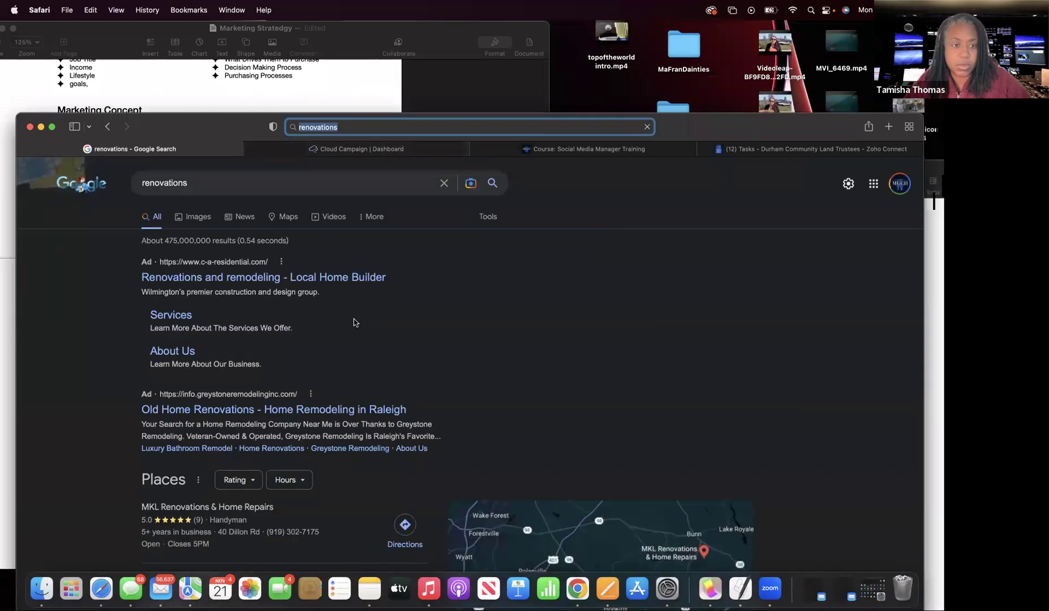
Open the Greystone "Old Home Renovations" result and look through its landing page down to the gallery
{"action": "scroll", "coordinate": [354, 320], "scroll_direction": "down", "scroll_amount": 2}
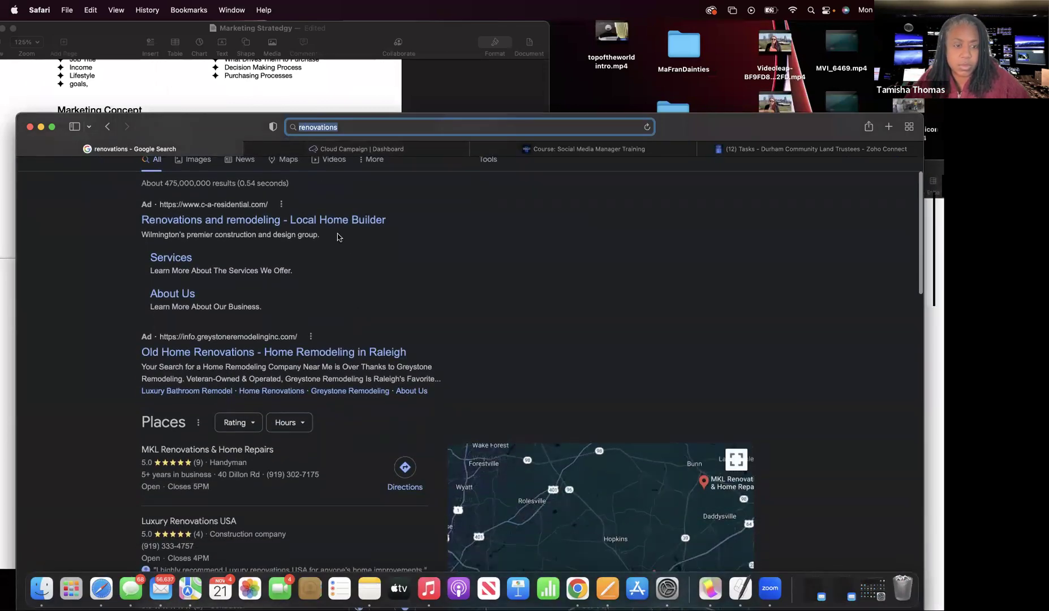
{"action": "left_click", "coordinate": [309, 359]}
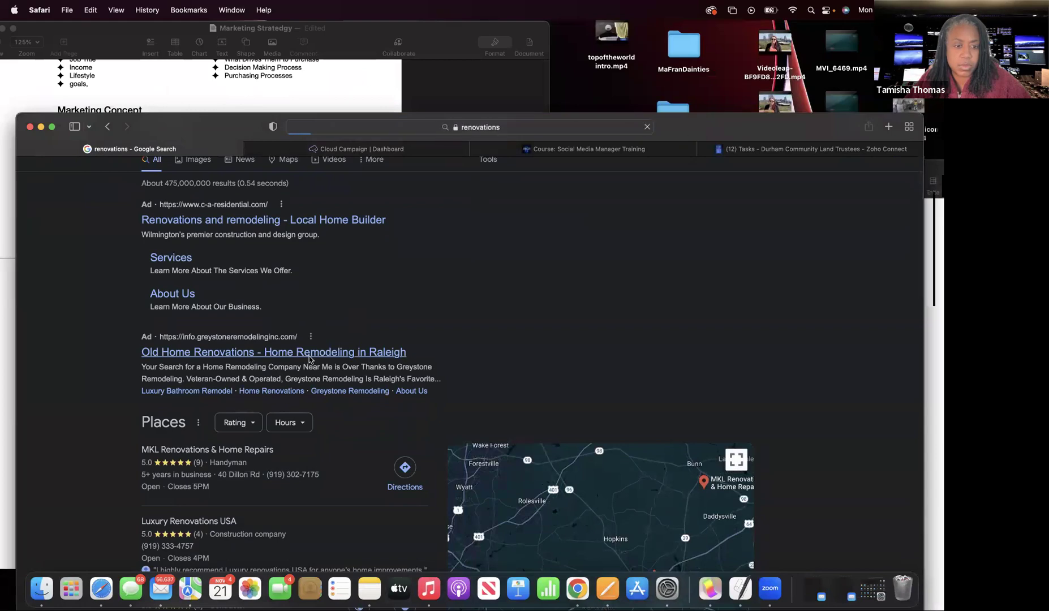
{"action": "scroll", "coordinate": [309, 359], "scroll_direction": "down", "scroll_amount": 7}
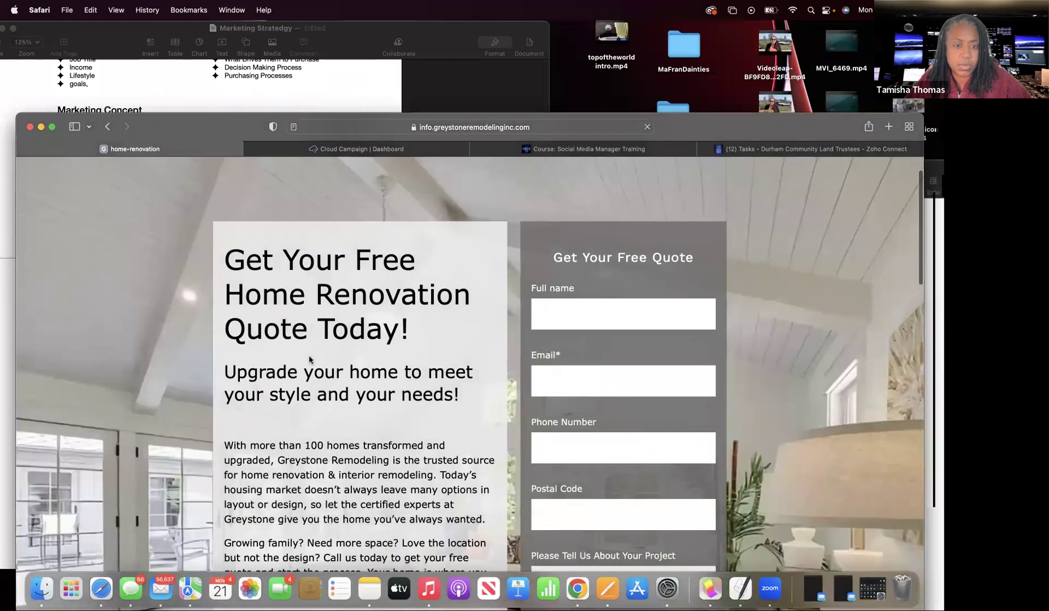
{"action": "scroll", "coordinate": [309, 359], "scroll_direction": "down", "scroll_amount": 12}
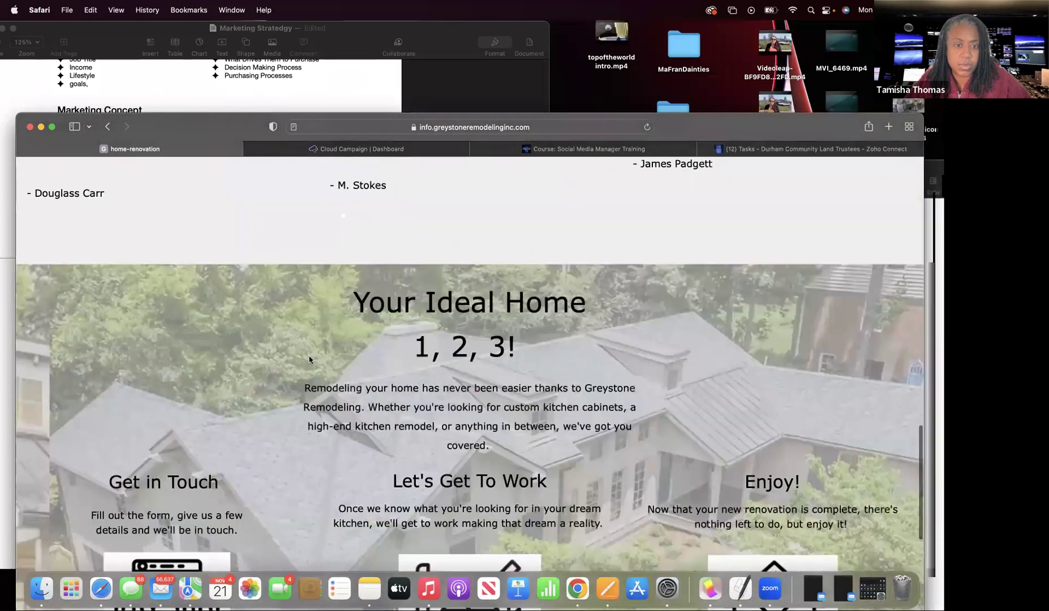
{"action": "scroll", "coordinate": [309, 358], "scroll_direction": "up", "scroll_amount": 2}
{"action": "scroll", "coordinate": [309, 359], "scroll_direction": "down", "scroll_amount": 5}
{"action": "scroll", "coordinate": [309, 358], "scroll_direction": "up", "scroll_amount": 2}
{"action": "scroll", "coordinate": [309, 359], "scroll_direction": "down", "scroll_amount": 8}
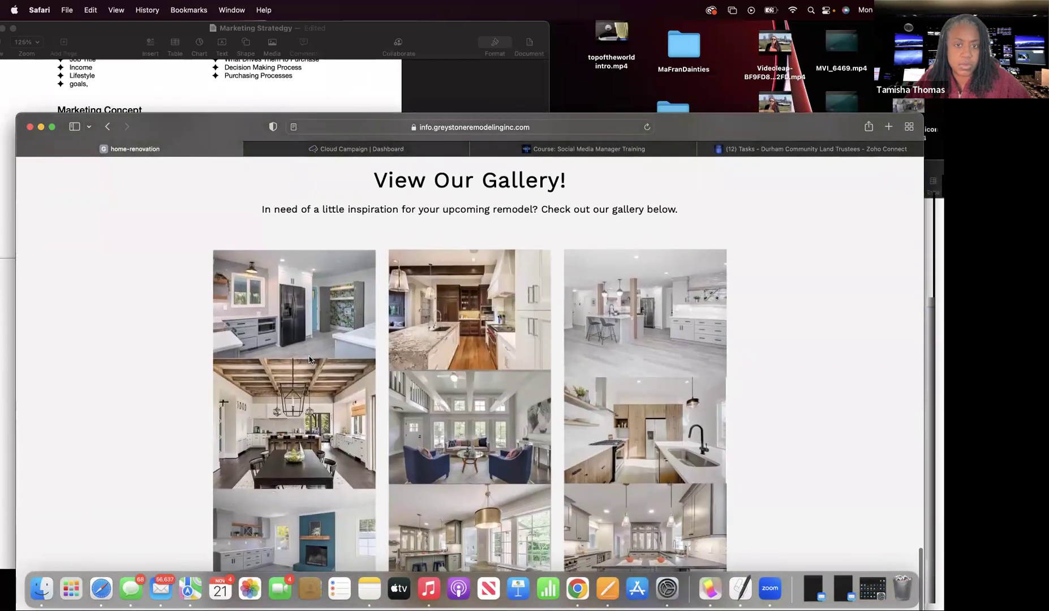
Return the browser window to full view, go back to the renovations search results and look through them
{"action": "left_click_drag", "start_coordinate": [203, 126], "coordinate": [213, 35]}
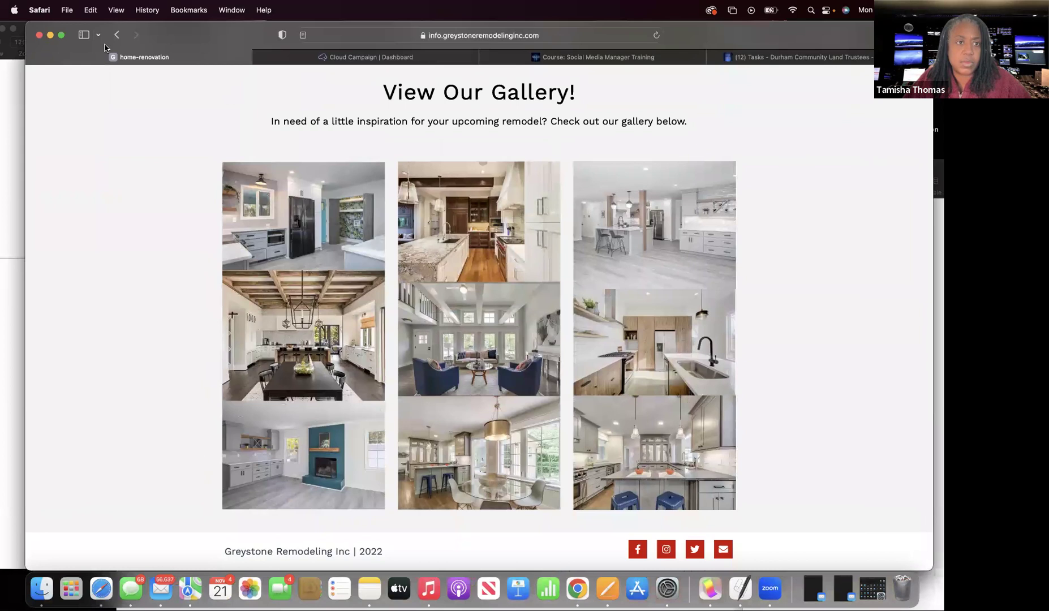
{"action": "left_click", "coordinate": [124, 35]}
{"action": "scroll", "coordinate": [189, 106], "scroll_direction": "down", "scroll_amount": 3}
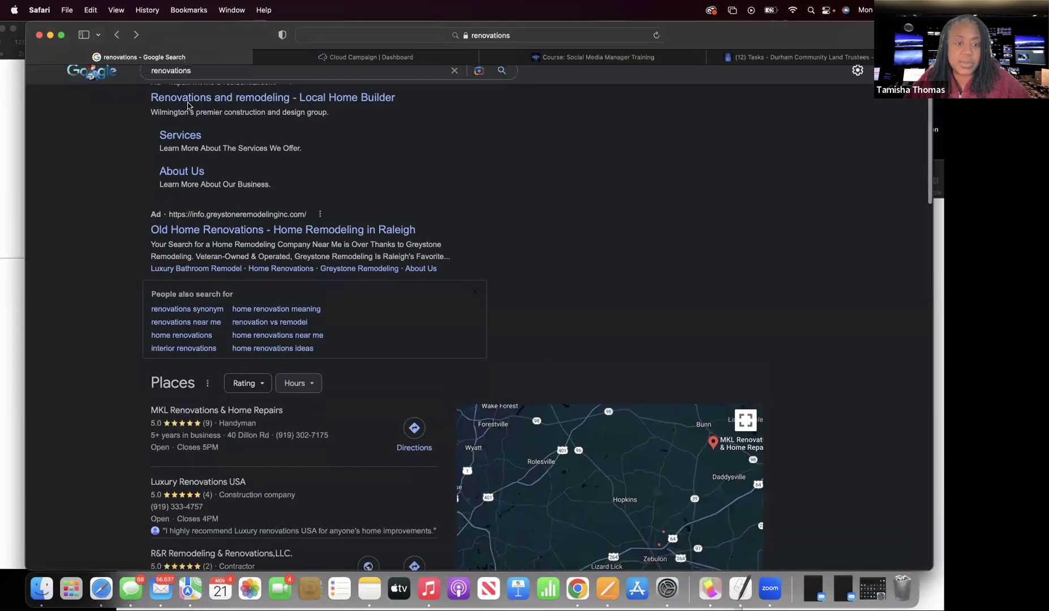
Look down the renovations results and expand the related question "What are the 3 types of renovation?" to read its answer
{"action": "scroll", "coordinate": [304, 391], "scroll_direction": "down", "scroll_amount": 5}
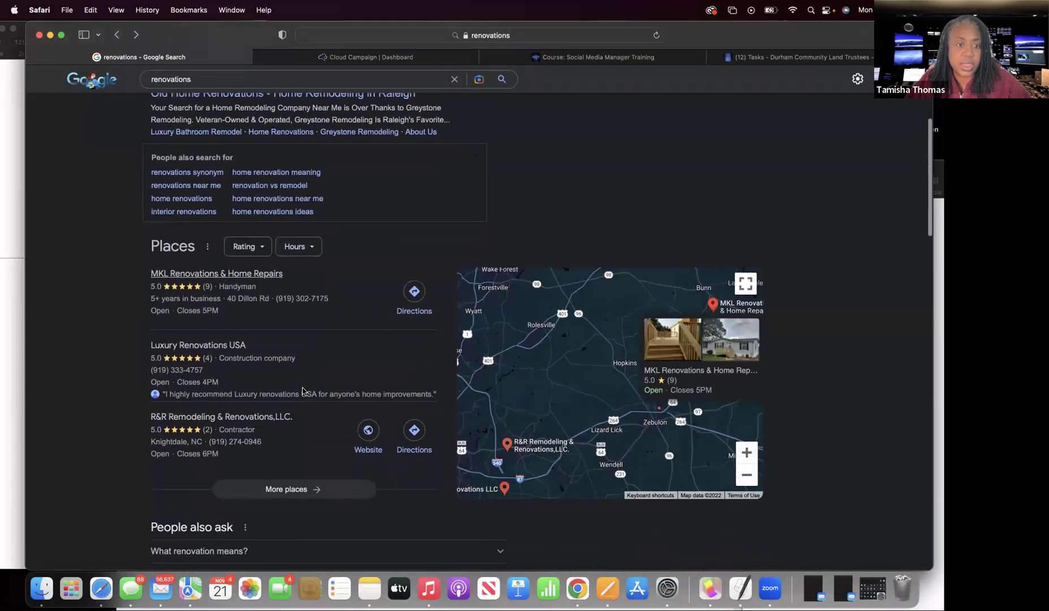
{"action": "scroll", "coordinate": [304, 390], "scroll_direction": "down", "scroll_amount": 2}
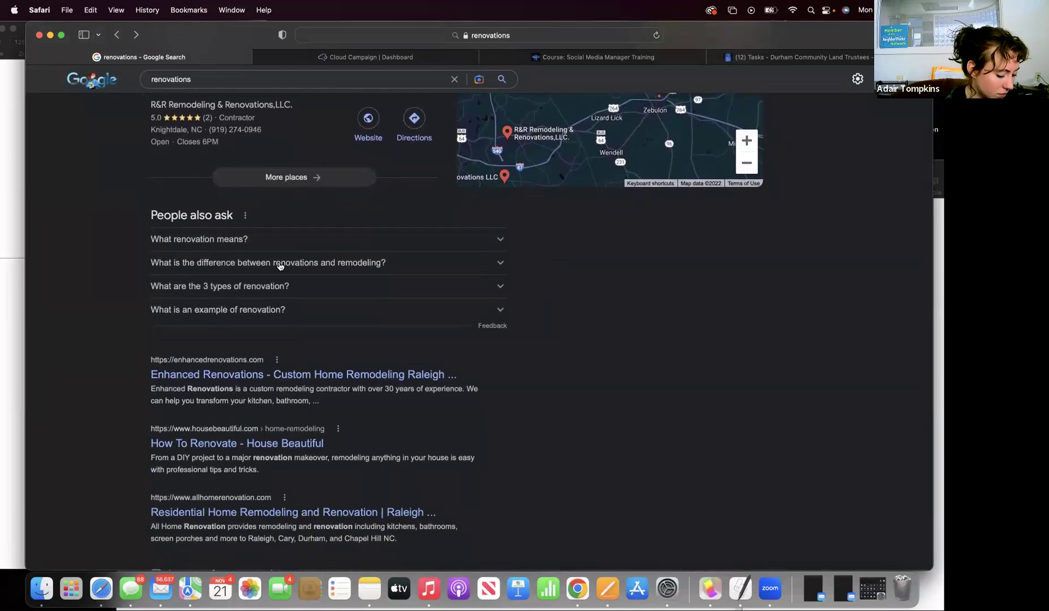
{"action": "left_click", "coordinate": [249, 290]}
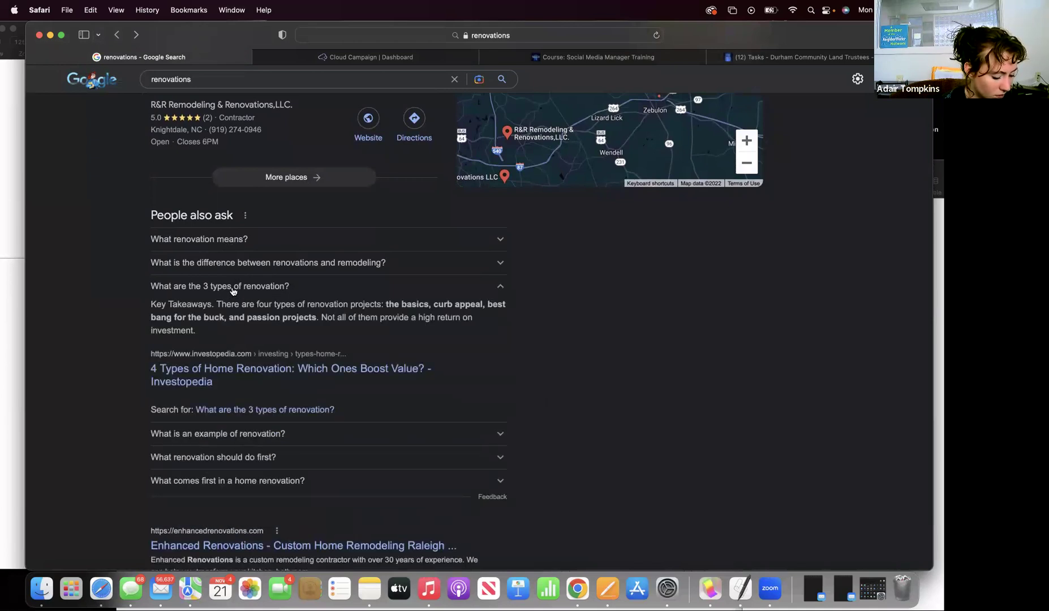
{"action": "left_click", "coordinate": [232, 292]}
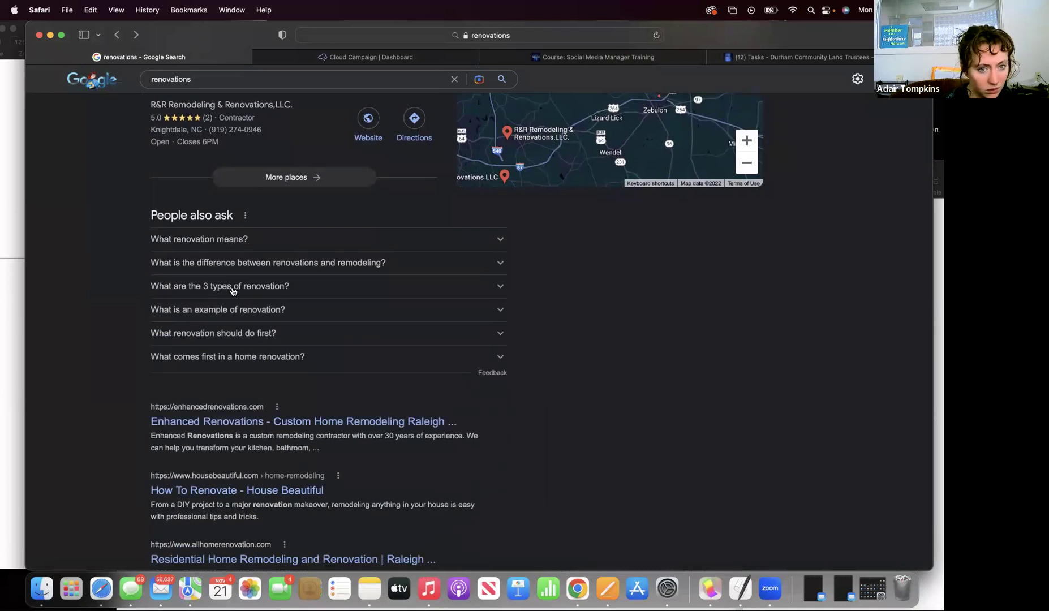
{"action": "left_click", "coordinate": [215, 292]}
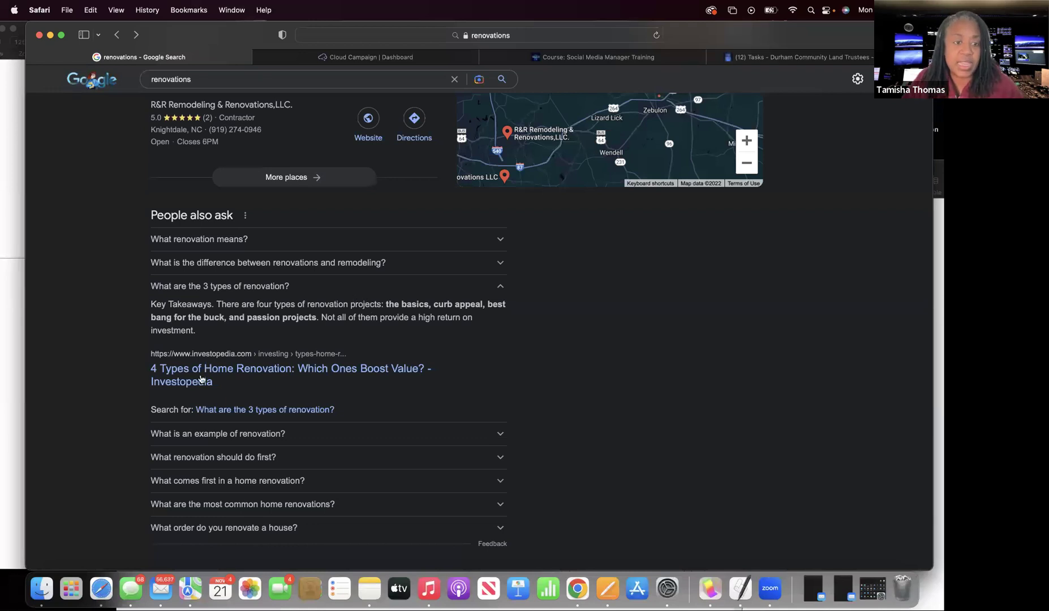
Open the Investopedia article "4 Types of Home Renovation: Which Ones Boost Value?" and read its introduction, Key Takeaways and investors-versus-owners section
{"action": "left_click", "coordinate": [225, 371]}
{"action": "scroll", "coordinate": [410, 422], "scroll_direction": "down", "scroll_amount": 6}
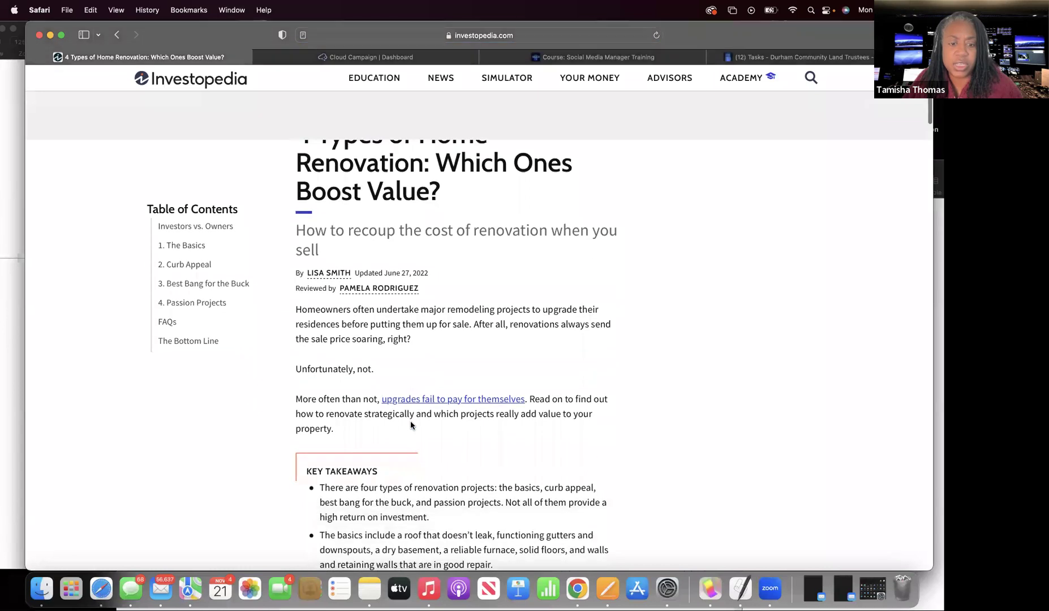
{"action": "scroll", "coordinate": [411, 425], "scroll_direction": "down", "scroll_amount": 1}
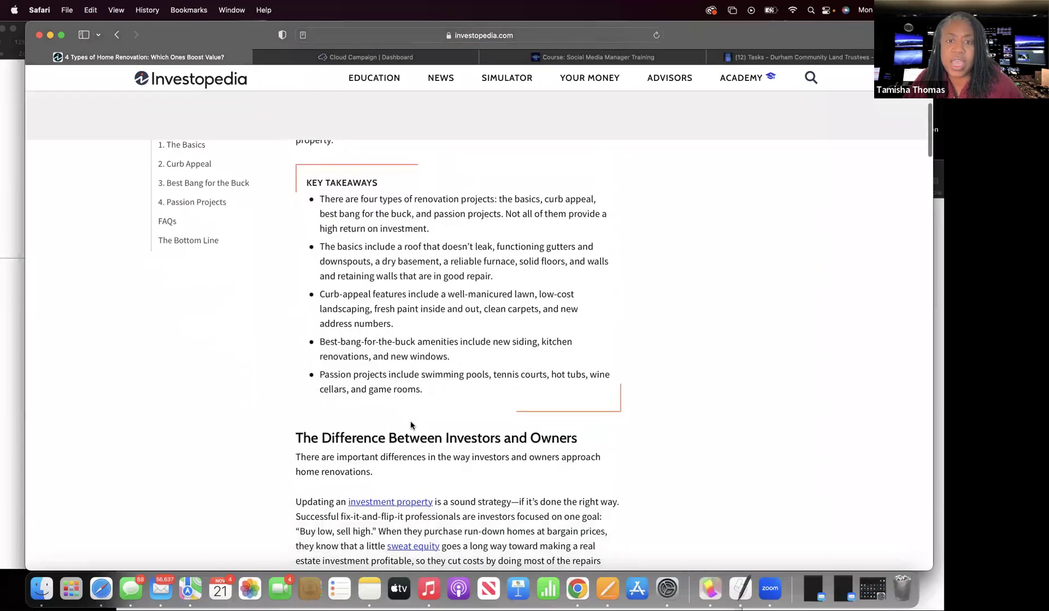
{"action": "scroll", "coordinate": [411, 424], "scroll_direction": "down", "scroll_amount": 1}
{"action": "scroll", "coordinate": [411, 421], "scroll_direction": "down", "scroll_amount": 1}
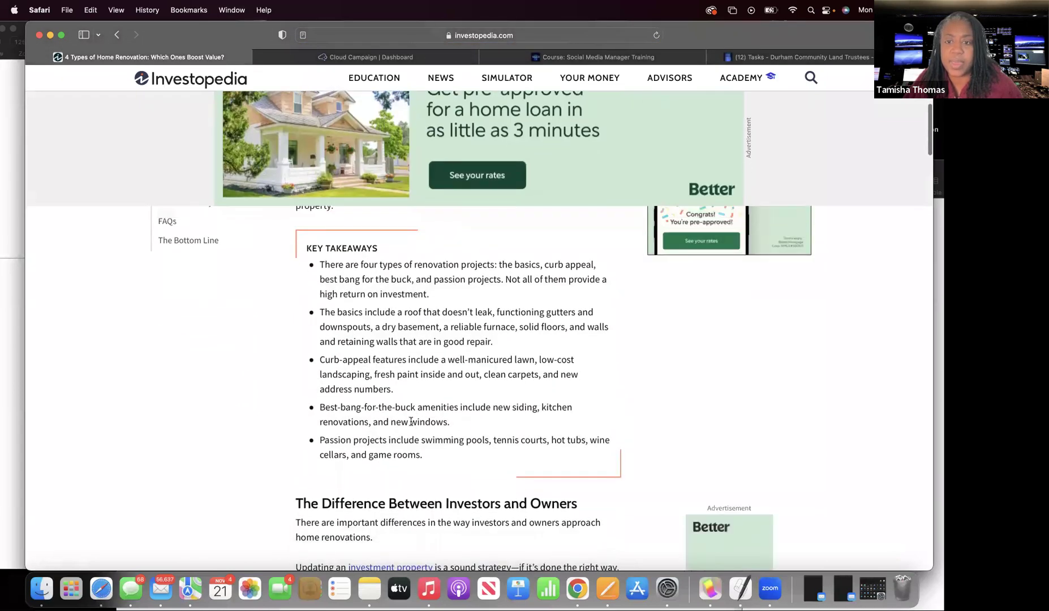
{"action": "scroll", "coordinate": [411, 421], "scroll_direction": "down", "scroll_amount": 3}
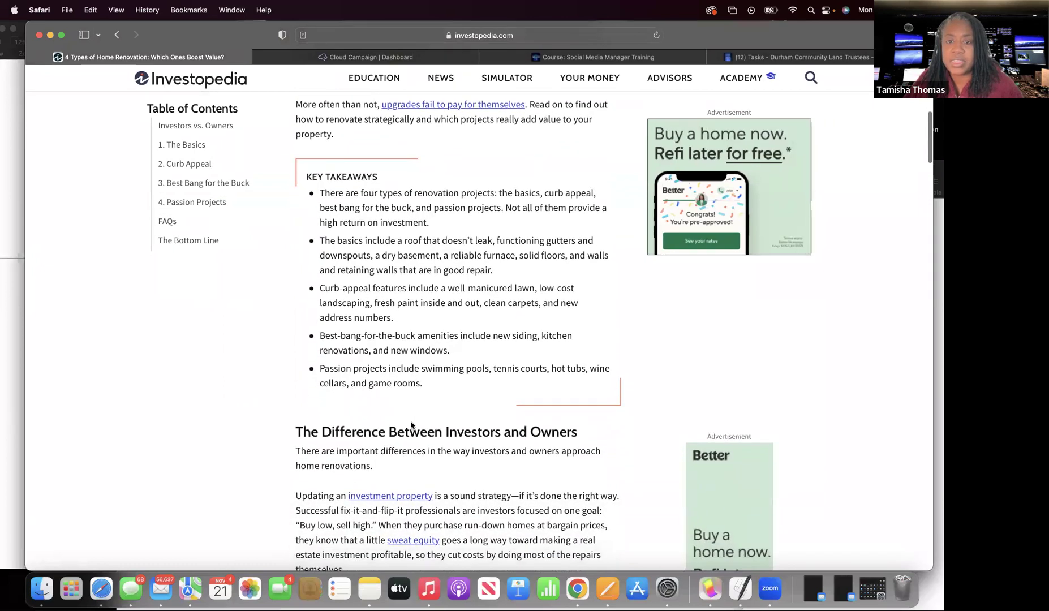
{"action": "scroll", "coordinate": [412, 426], "scroll_direction": "down", "scroll_amount": 7}
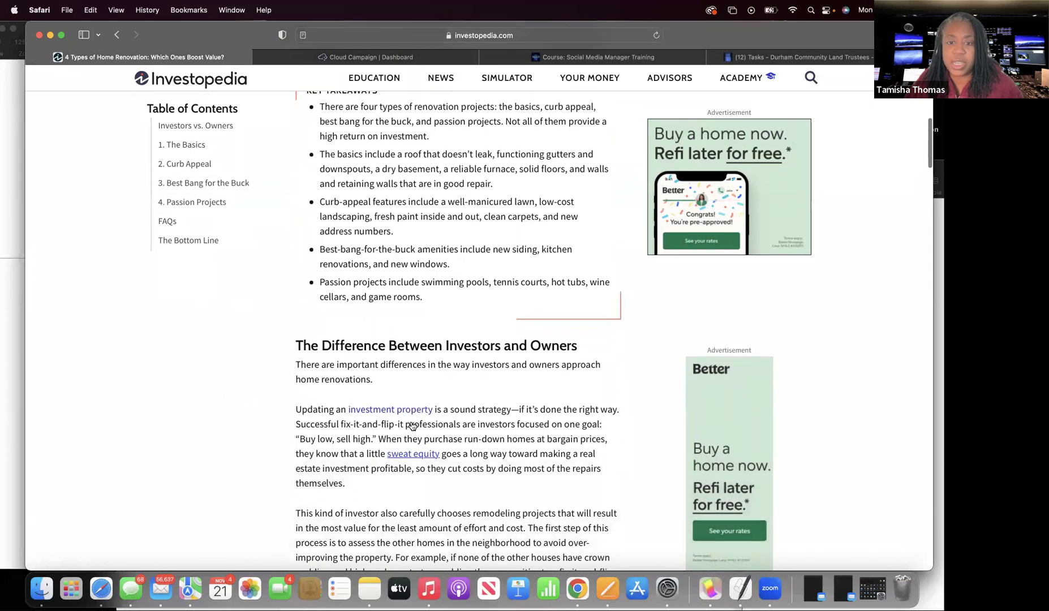
{"action": "scroll", "coordinate": [413, 426], "scroll_direction": "down", "scroll_amount": 15}
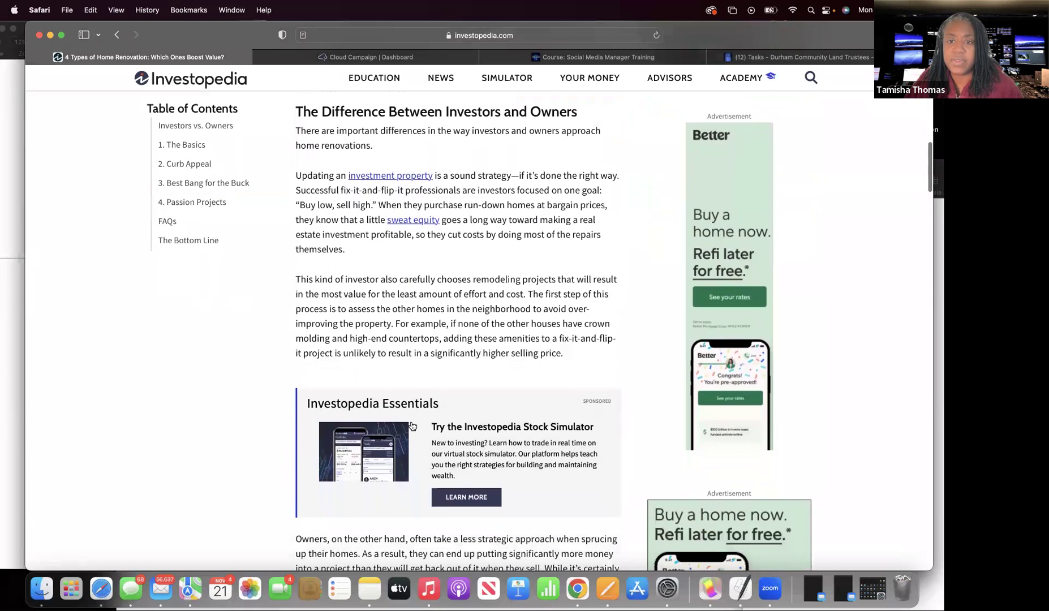
Read the article's section "1. The Basics" down to the start of "2. Curb Appeal"
{"action": "scroll", "coordinate": [412, 426], "scroll_direction": "down", "scroll_amount": 4}
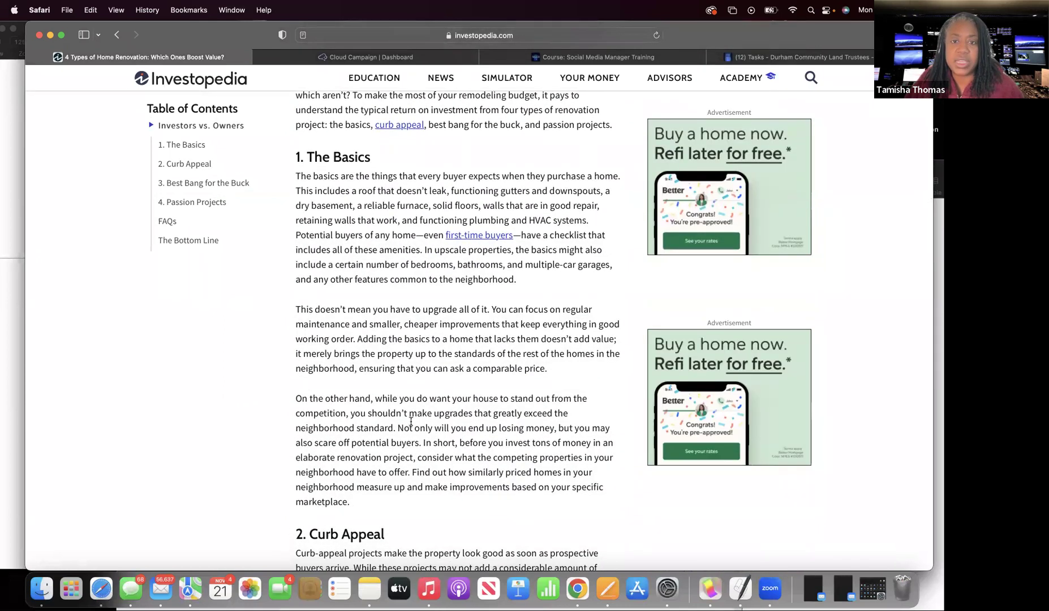
{"action": "scroll", "coordinate": [411, 422], "scroll_direction": "down", "scroll_amount": 1}
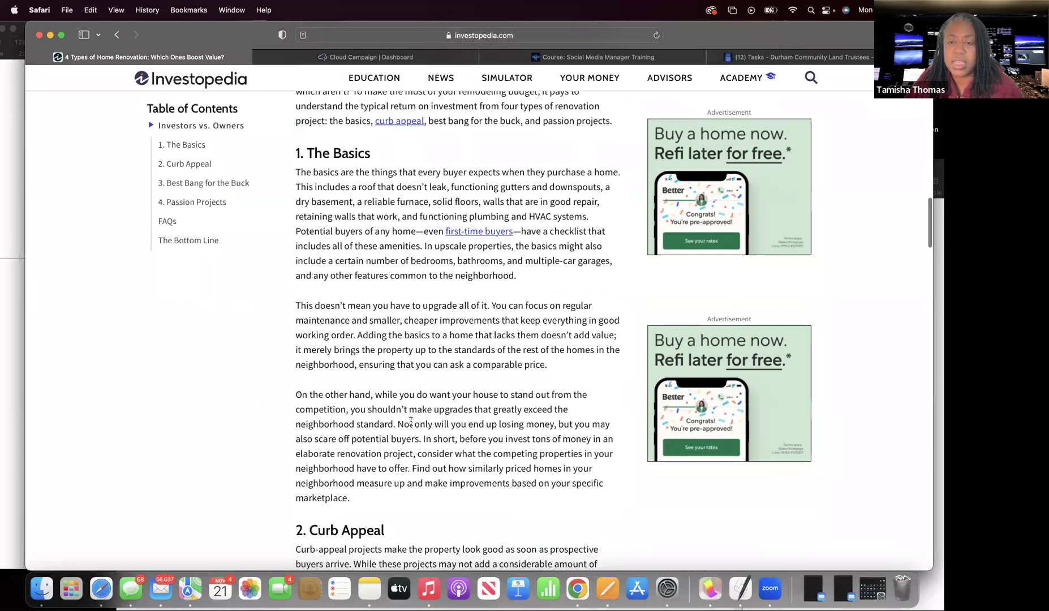
{"action": "scroll", "coordinate": [410, 421], "scroll_direction": "down", "scroll_amount": 1}
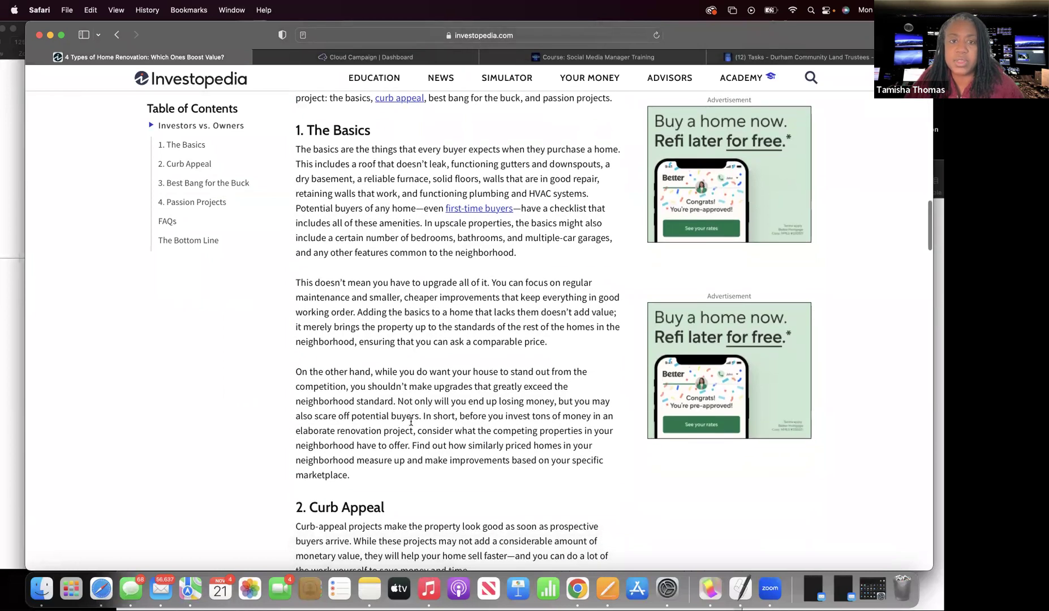
{"action": "scroll", "coordinate": [411, 421], "scroll_direction": "down", "scroll_amount": 1}
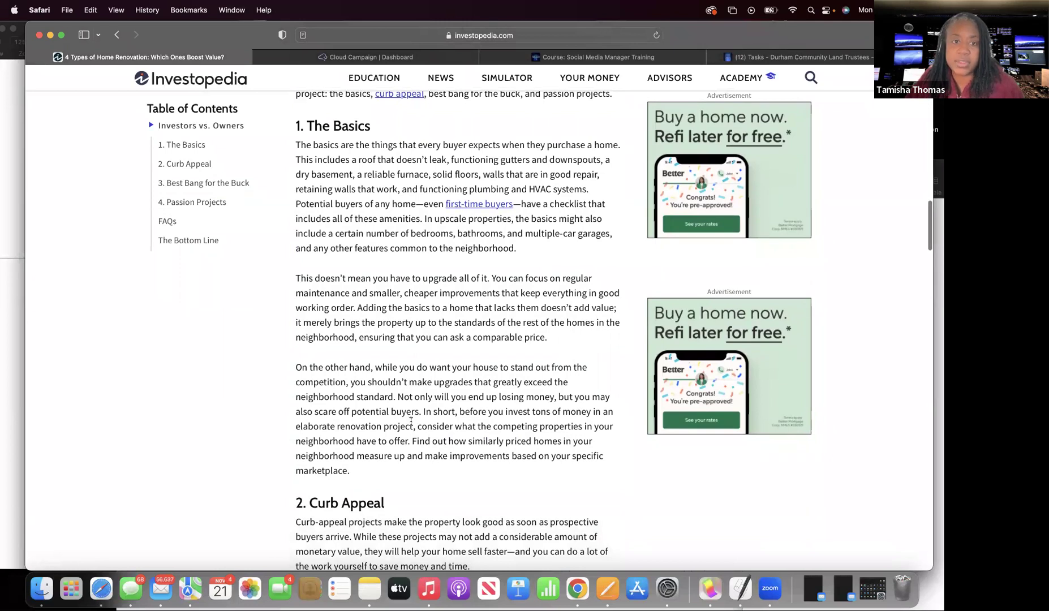
{"action": "scroll", "coordinate": [411, 421], "scroll_direction": "down", "scroll_amount": 1}
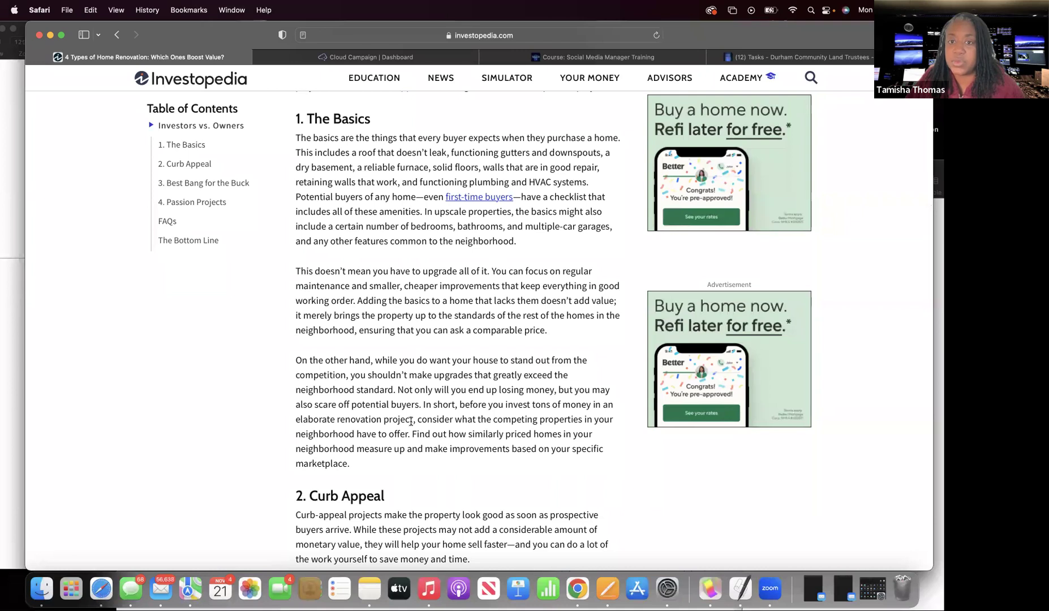
{"action": "scroll", "coordinate": [411, 422], "scroll_direction": "down", "scroll_amount": 3}
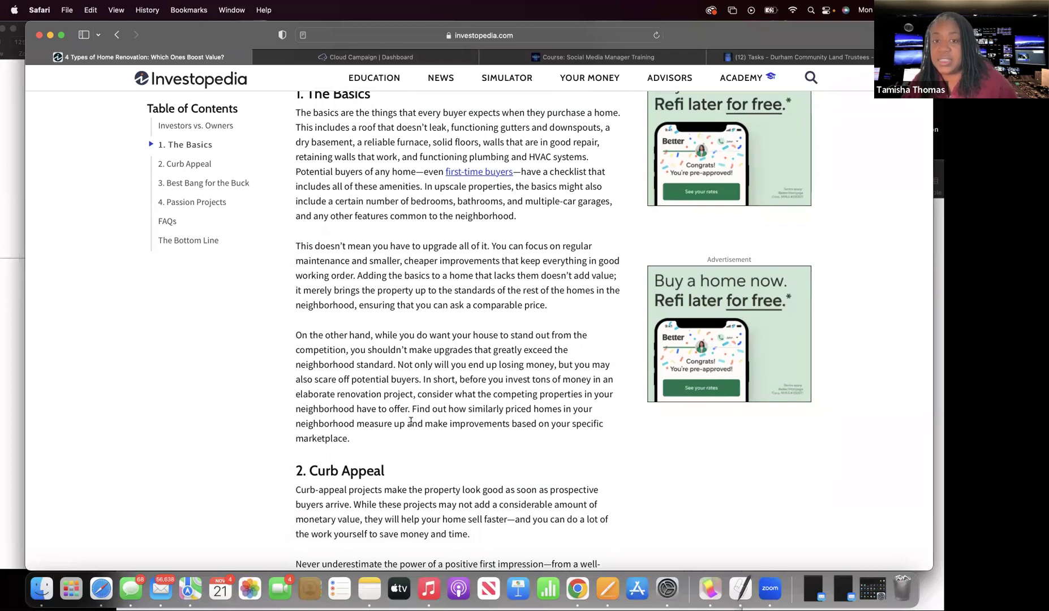
Review the article backwards from The Basics through the investors-versus-owners section to the Key Takeaways list
{"action": "mouse_move", "coordinate": [358, 85]}
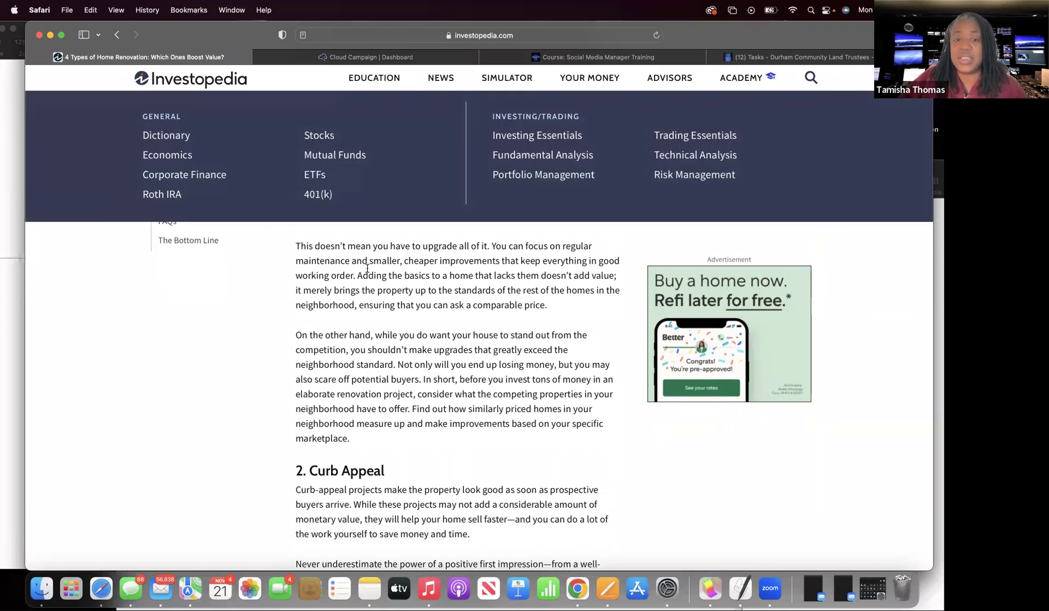
{"action": "scroll", "coordinate": [435, 325], "scroll_direction": "up", "scroll_amount": 5}
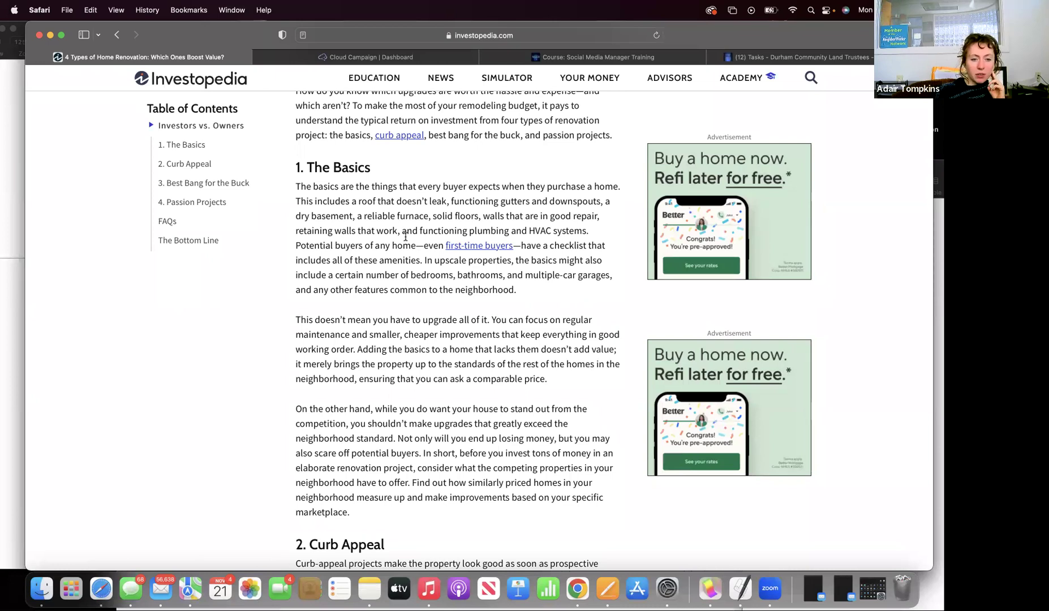
{"action": "scroll", "coordinate": [405, 237], "scroll_direction": "down", "scroll_amount": 1}
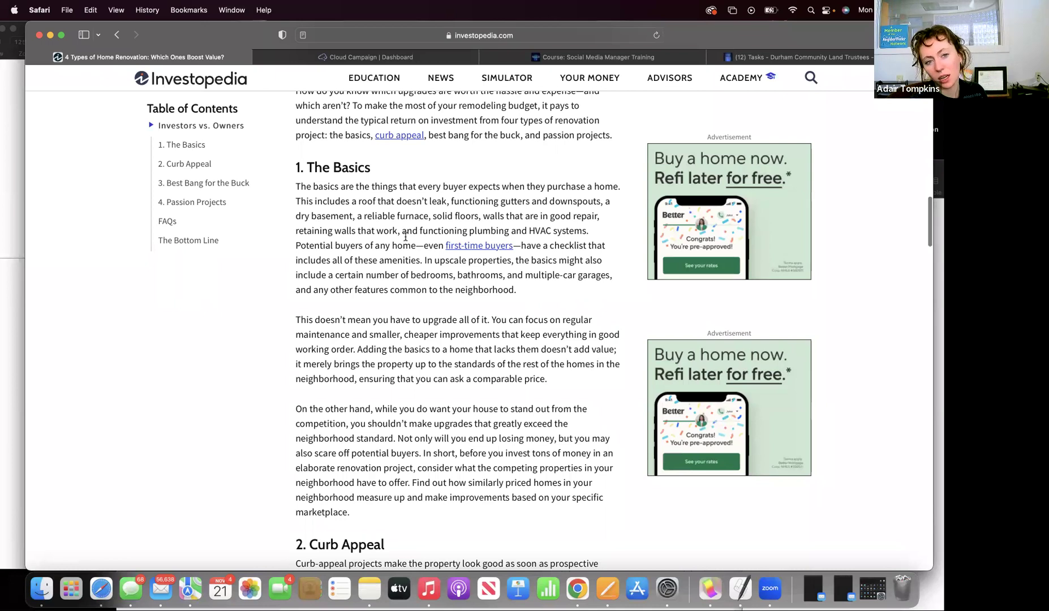
{"action": "scroll", "coordinate": [405, 236], "scroll_direction": "up", "scroll_amount": 1}
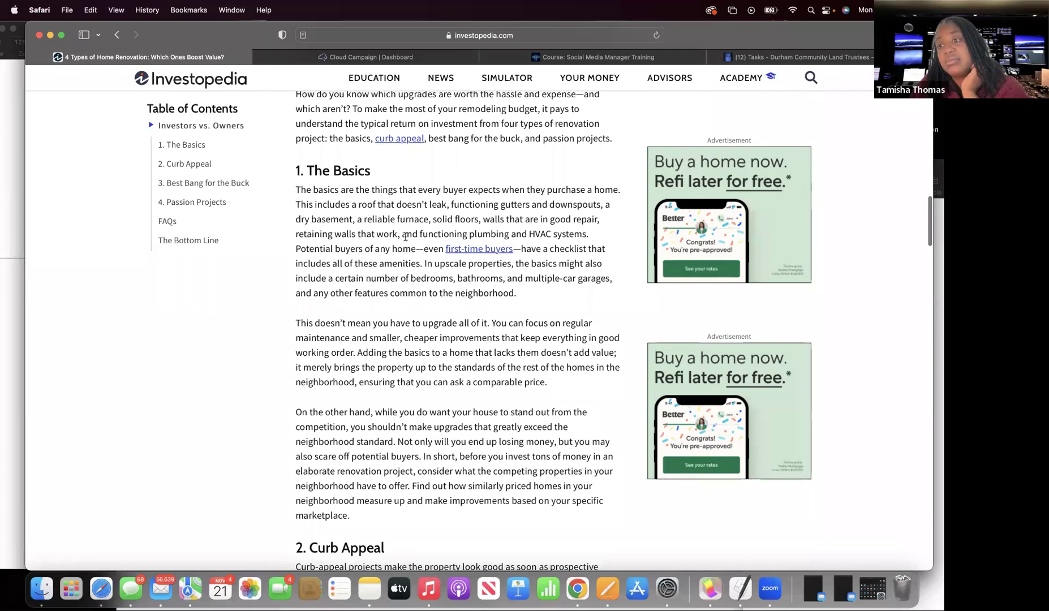
{"action": "scroll", "coordinate": [405, 237], "scroll_direction": "up", "scroll_amount": 1}
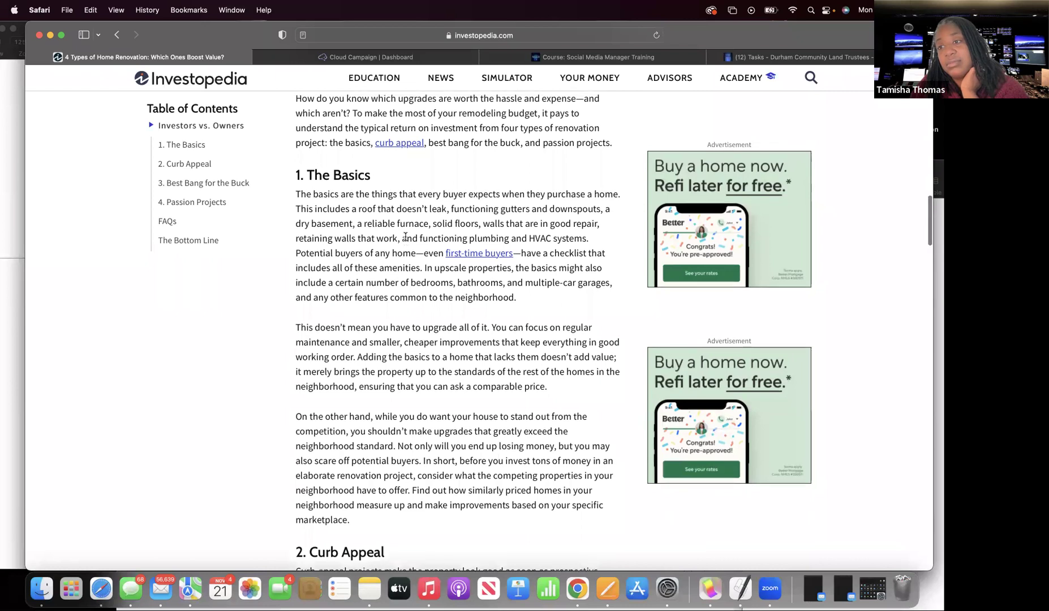
{"action": "scroll", "coordinate": [405, 237], "scroll_direction": "up", "scroll_amount": 1}
{"action": "scroll", "coordinate": [405, 237], "scroll_direction": "up", "scroll_amount": 1}
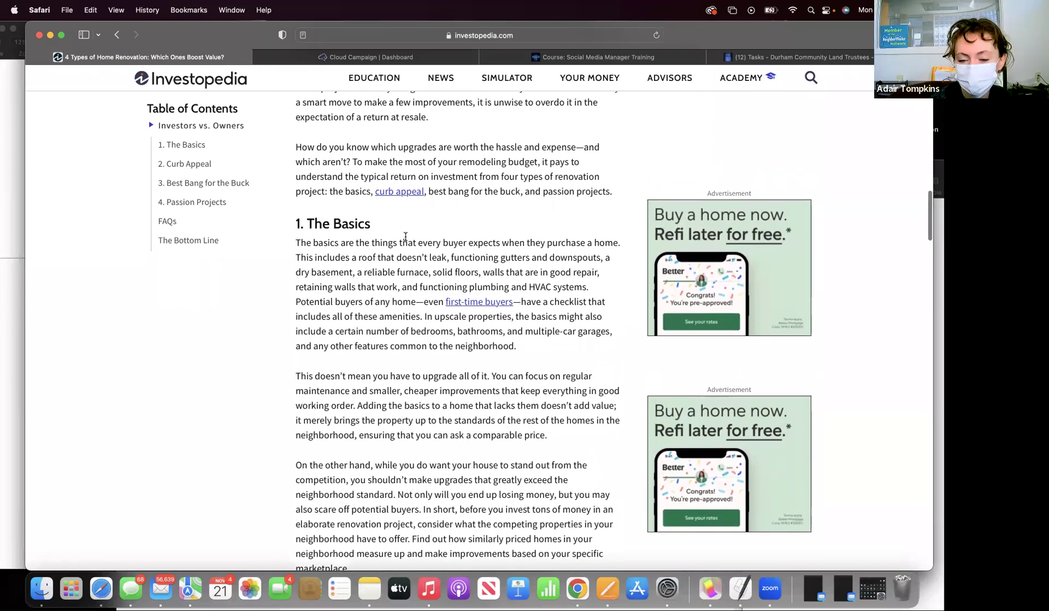
{"action": "scroll", "coordinate": [405, 237], "scroll_direction": "up", "scroll_amount": 2}
{"action": "scroll", "coordinate": [405, 238], "scroll_direction": "up", "scroll_amount": 1}
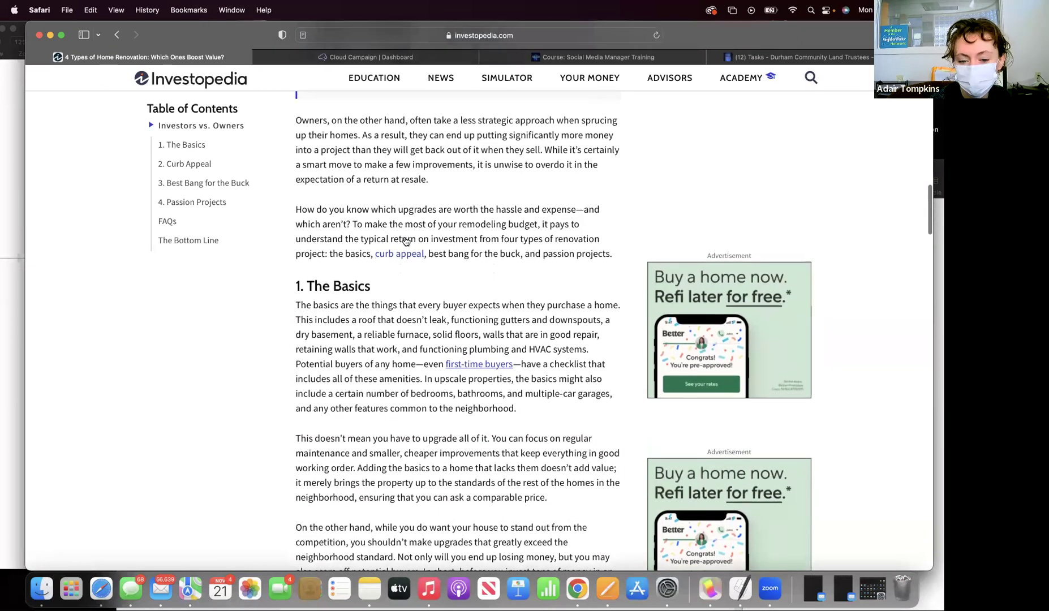
{"action": "scroll", "coordinate": [405, 241], "scroll_direction": "up", "scroll_amount": 3}
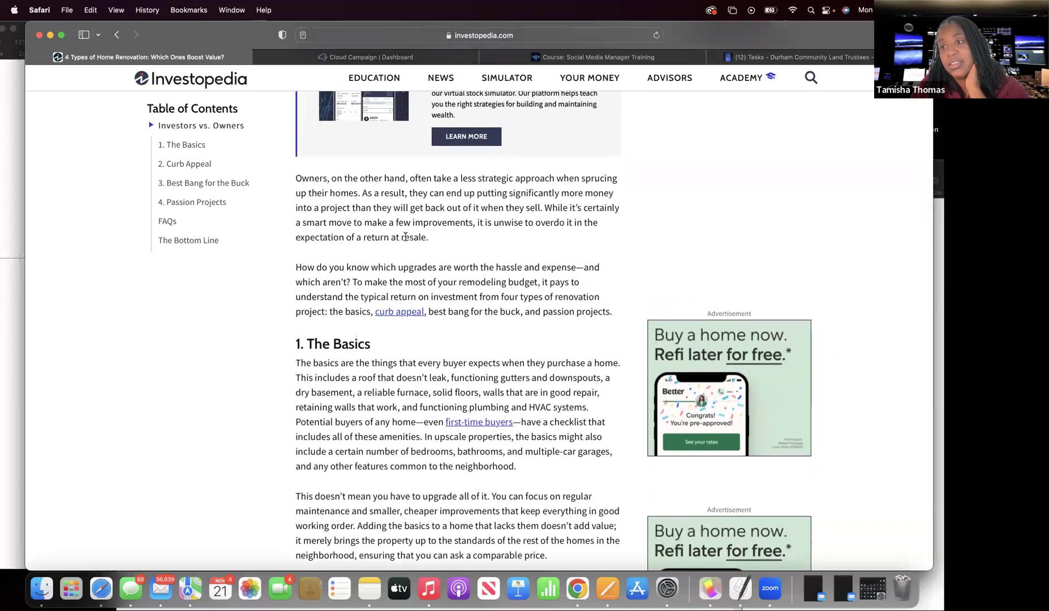
{"action": "scroll", "coordinate": [405, 237], "scroll_direction": "up", "scroll_amount": 4}
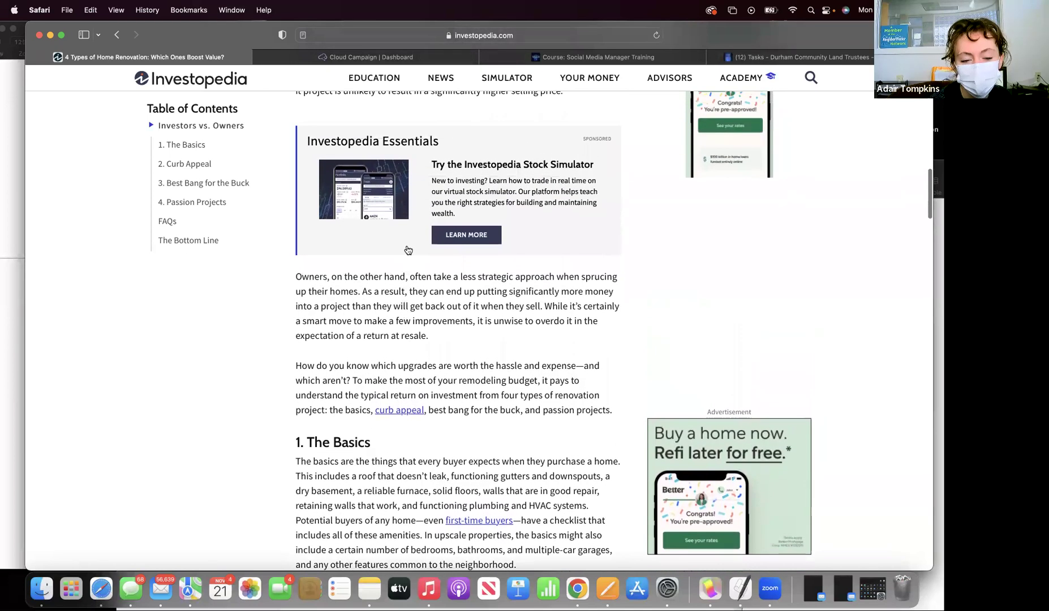
{"action": "scroll", "coordinate": [408, 250], "scroll_direction": "up", "scroll_amount": 5}
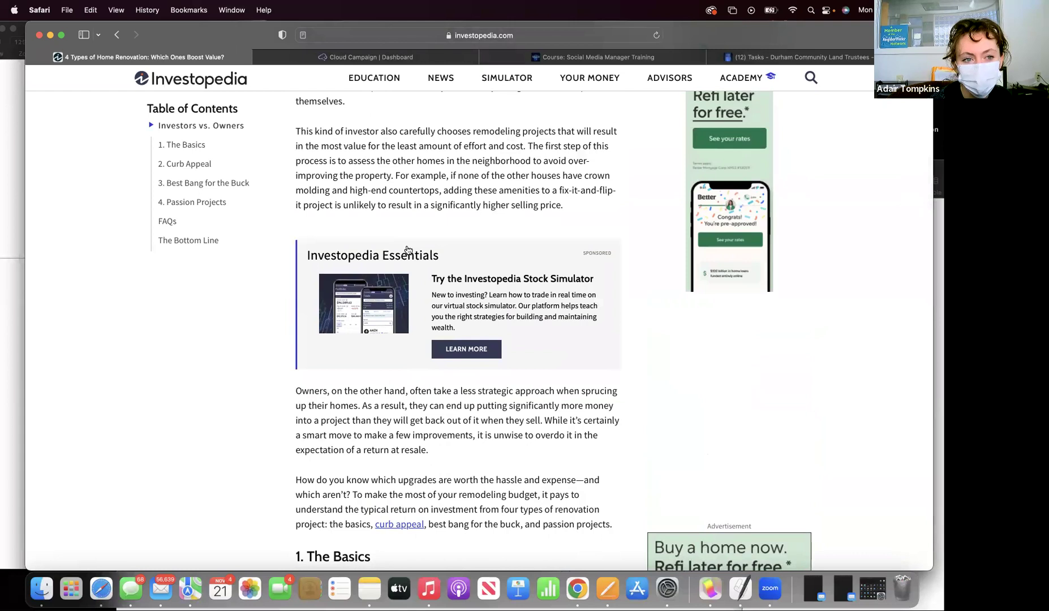
{"action": "scroll", "coordinate": [407, 250], "scroll_direction": "up", "scroll_amount": 3}
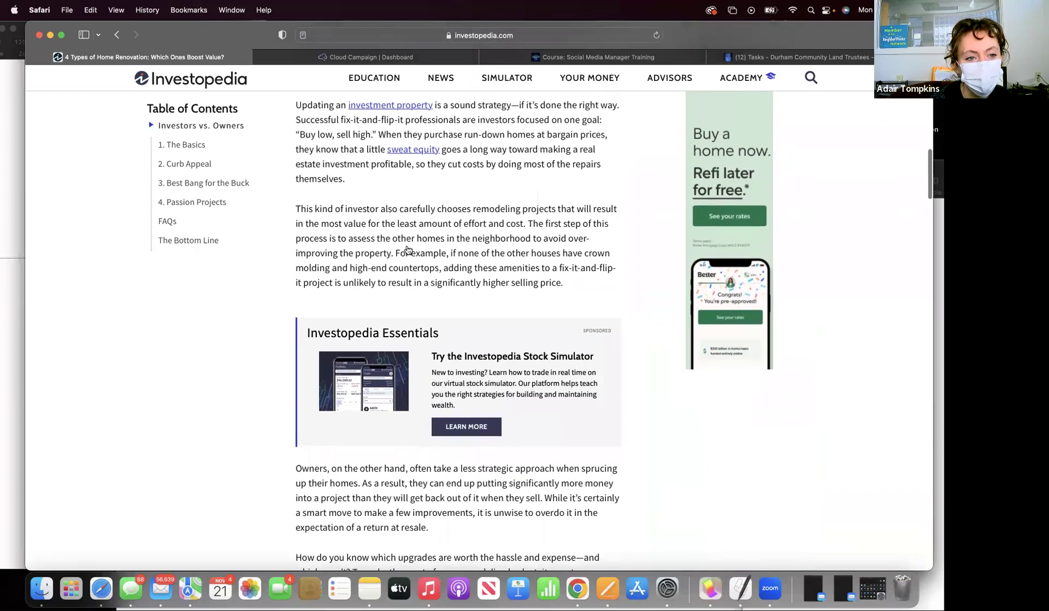
{"action": "scroll", "coordinate": [408, 250], "scroll_direction": "up", "scroll_amount": 4}
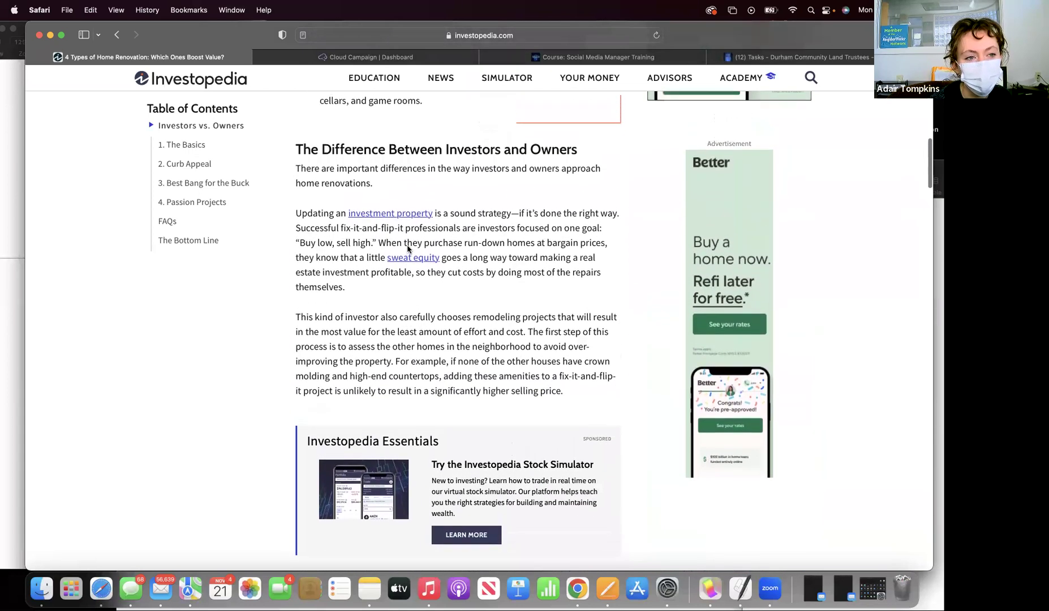
{"action": "scroll", "coordinate": [407, 249], "scroll_direction": "up", "scroll_amount": 4}
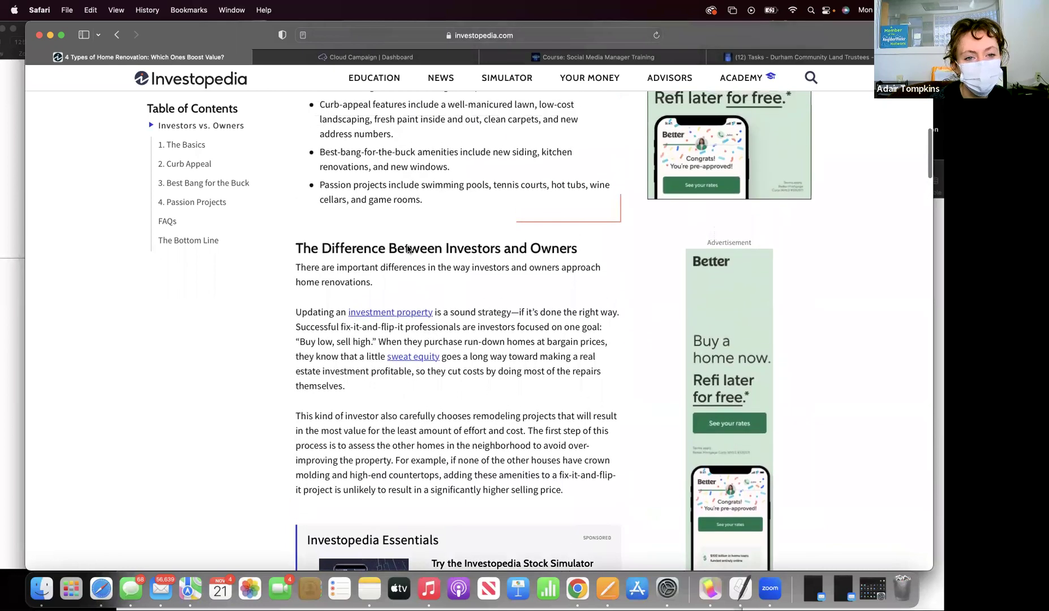
{"action": "scroll", "coordinate": [407, 249], "scroll_direction": "up", "scroll_amount": 3}
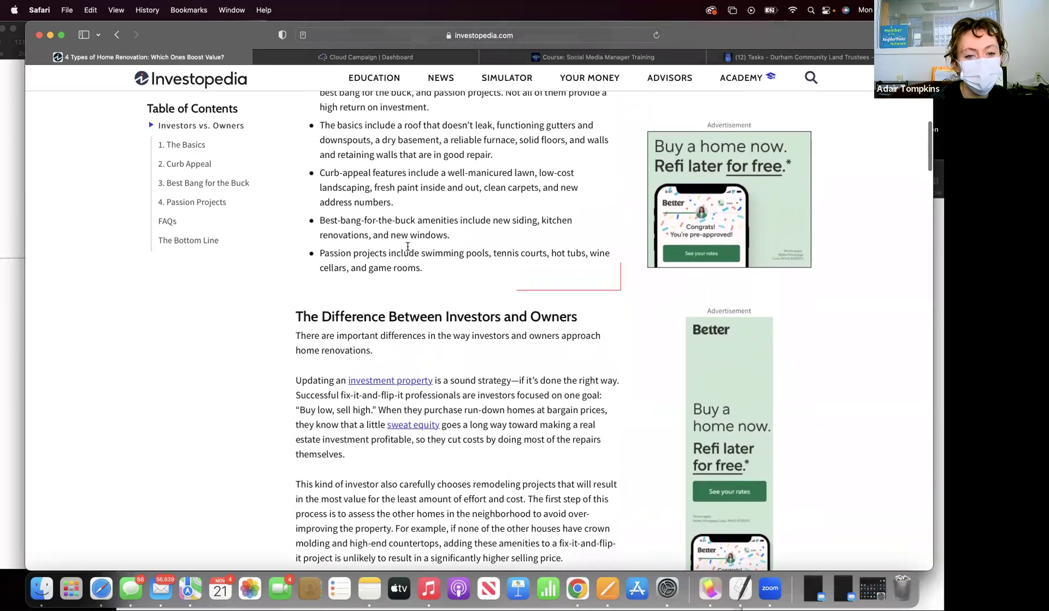
{"action": "scroll", "coordinate": [407, 248], "scroll_direction": "up", "scroll_amount": 1}
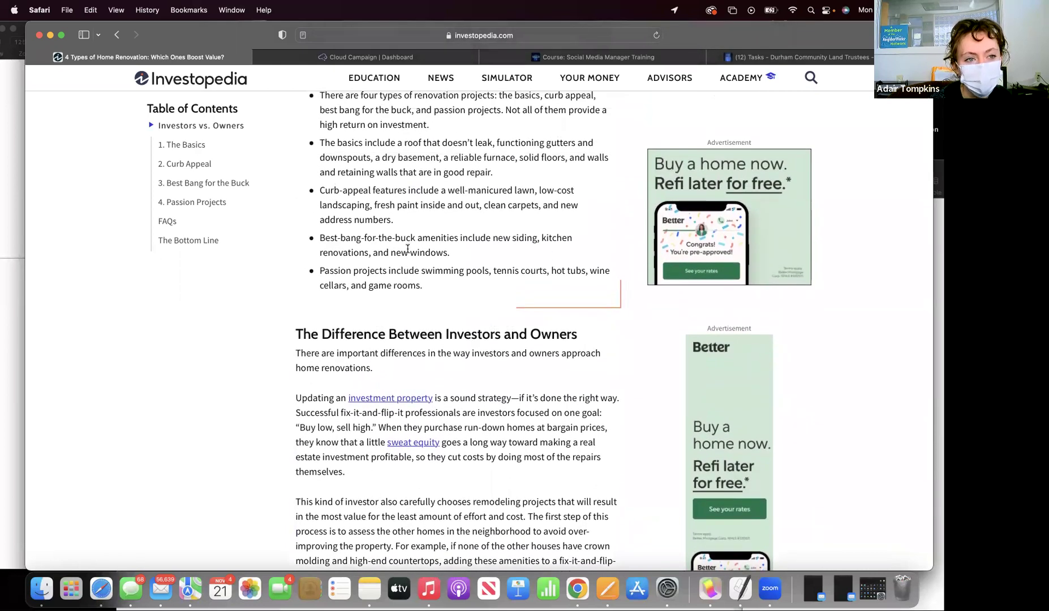
Return from the Key Takeaways to the section "1. The Basics" and examine it again
{"action": "scroll", "coordinate": [407, 249], "scroll_direction": "down", "scroll_amount": 1}
{"action": "scroll", "coordinate": [407, 249], "scroll_direction": "down", "scroll_amount": 15}
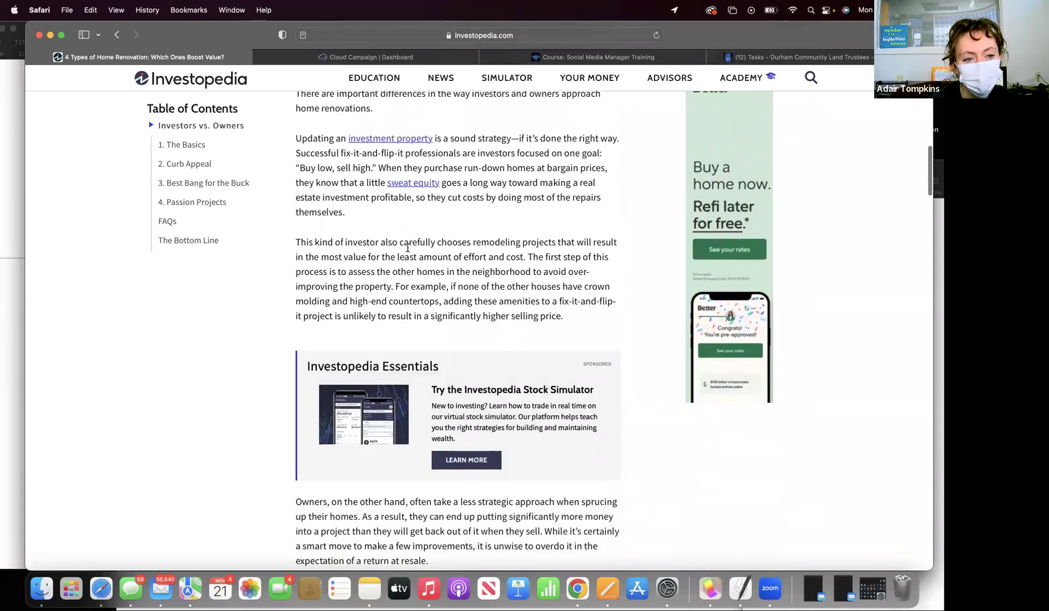
{"action": "scroll", "coordinate": [407, 248], "scroll_direction": "down", "scroll_amount": 10}
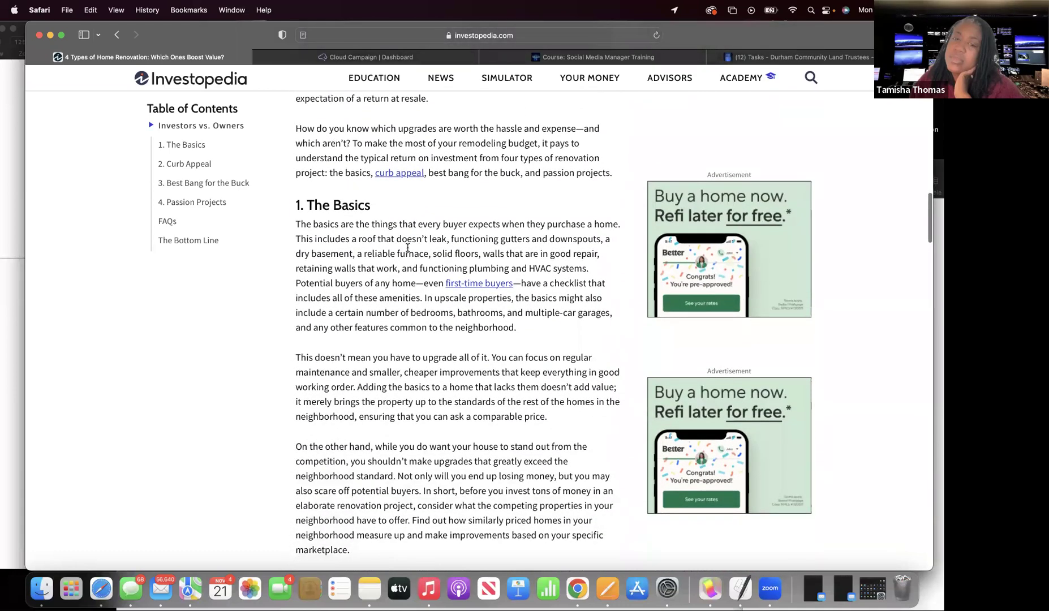
{"action": "scroll", "coordinate": [407, 247], "scroll_direction": "down", "scroll_amount": 3}
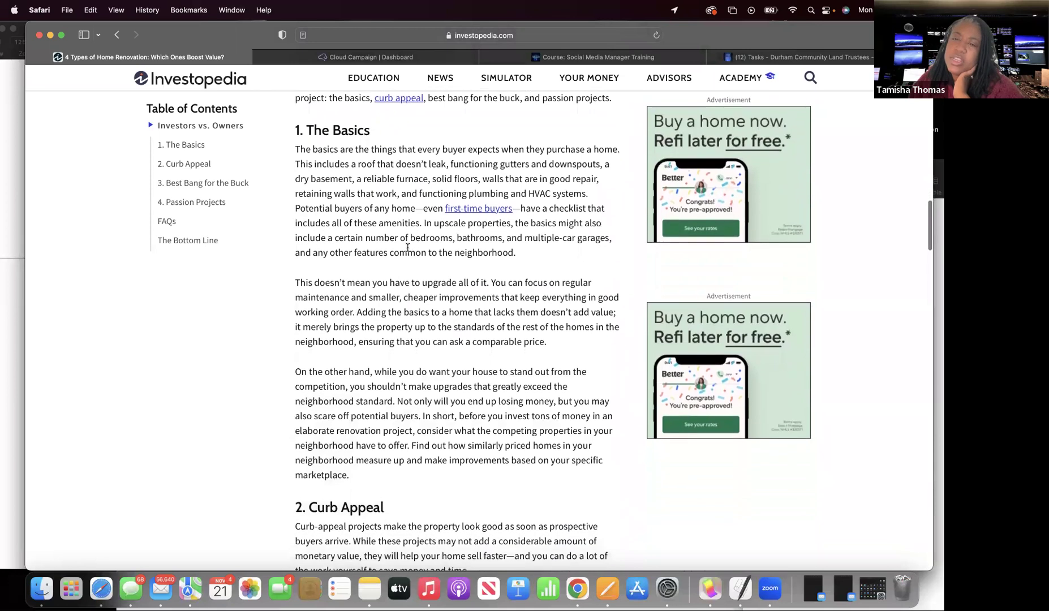
Reread the article's section "1. The Basics" up to "2. Curb Appeal" and dismiss the "Learn the Lingo" newsletter offer
{"action": "scroll", "coordinate": [408, 247], "scroll_direction": "down", "scroll_amount": 1}
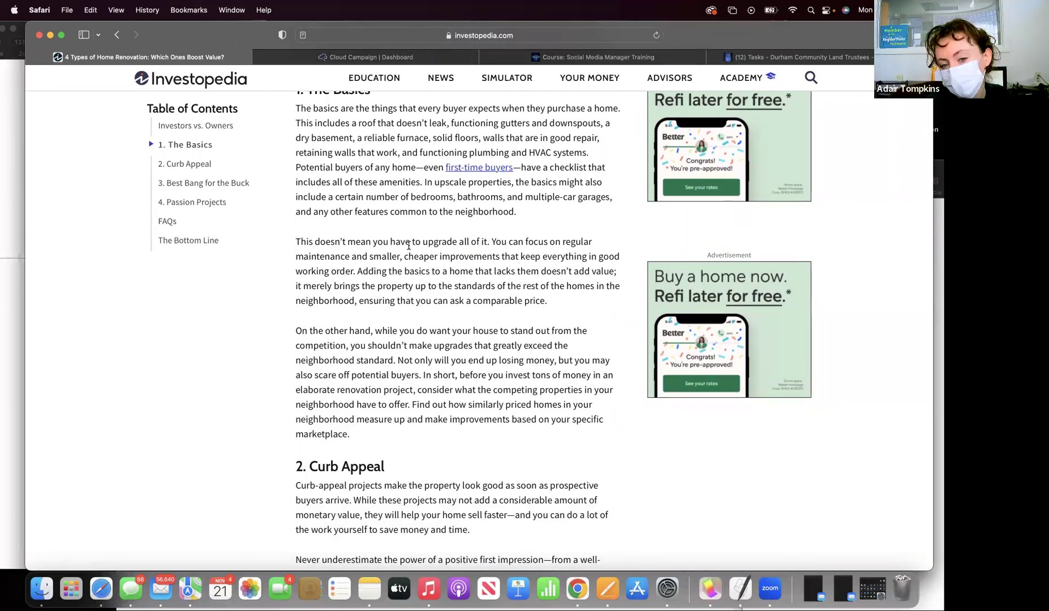
{"action": "scroll", "coordinate": [408, 245], "scroll_direction": "down", "scroll_amount": 1}
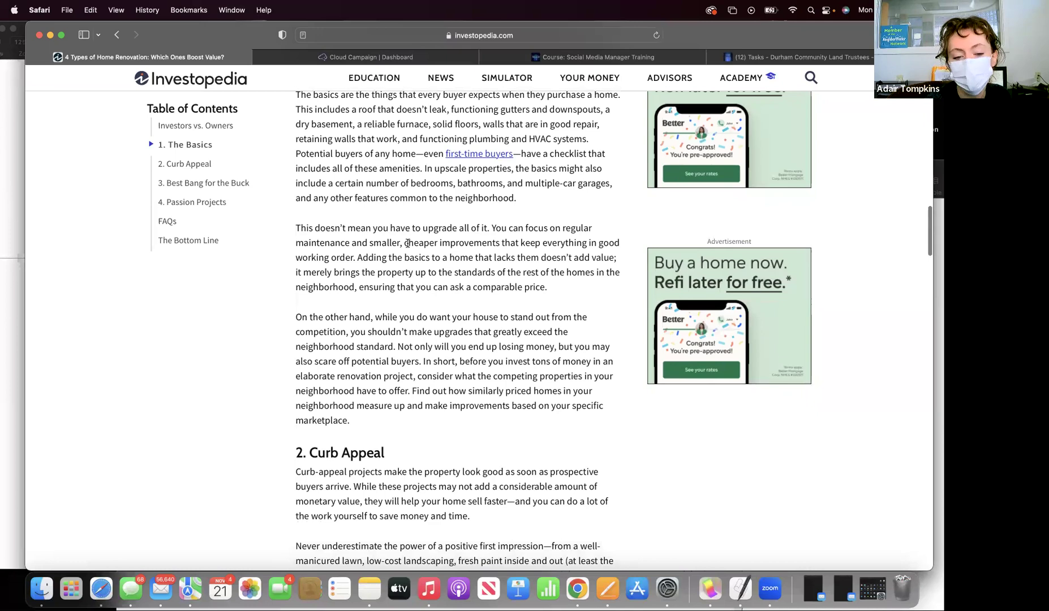
{"action": "scroll", "coordinate": [407, 244], "scroll_direction": "down", "scroll_amount": 2}
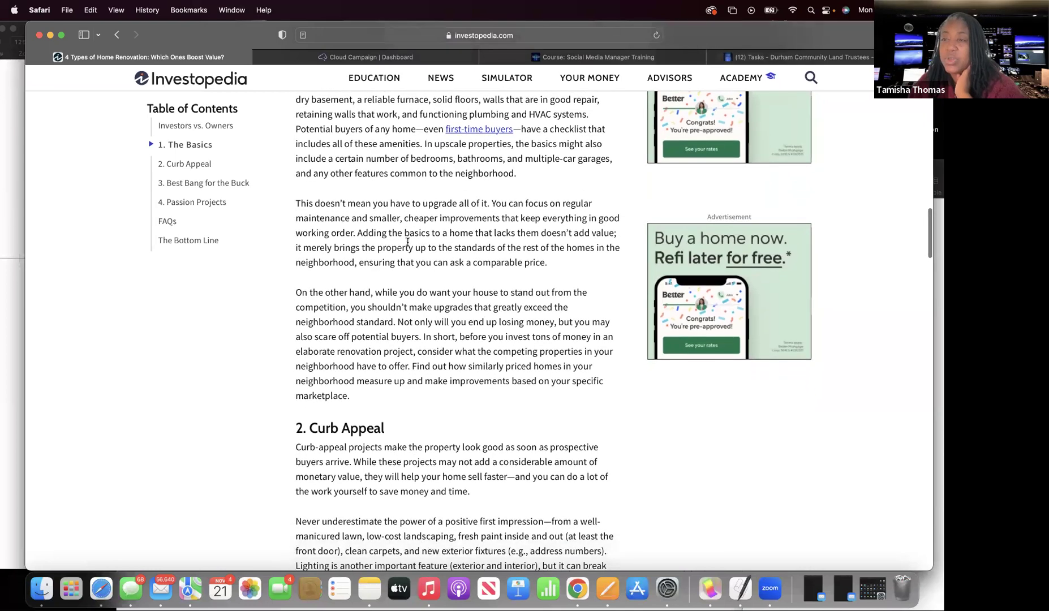
{"action": "scroll", "coordinate": [408, 242], "scroll_direction": "up", "scroll_amount": 5}
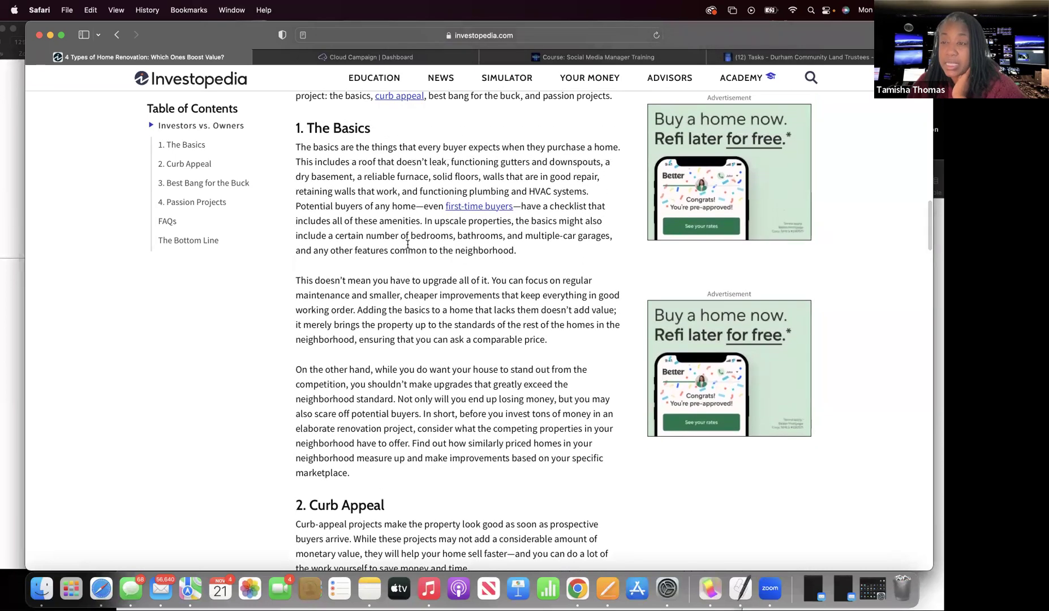
{"action": "scroll", "coordinate": [407, 244], "scroll_direction": "up", "scroll_amount": 4}
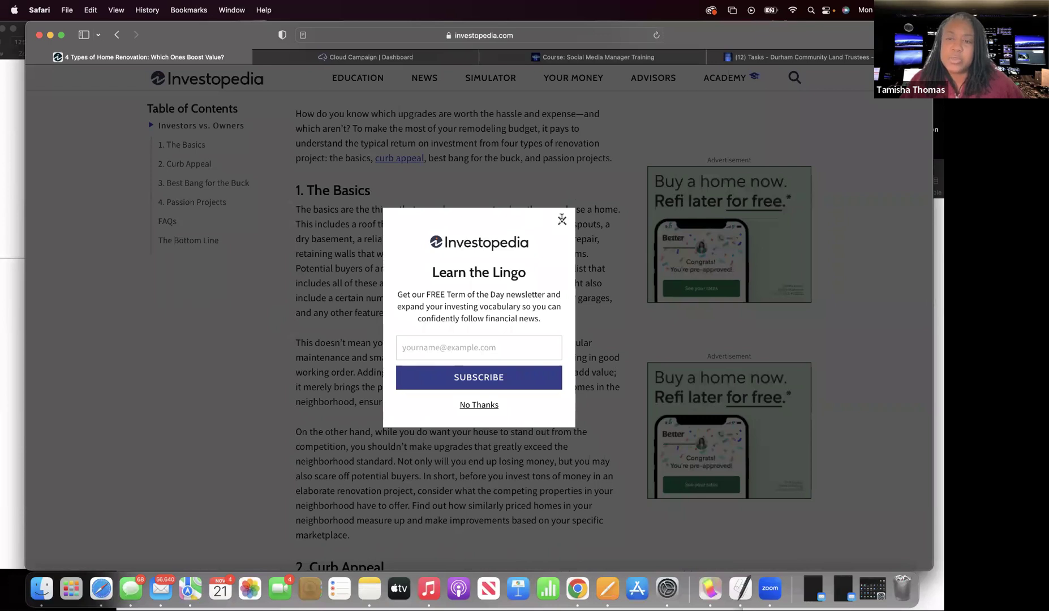
{"action": "left_click", "coordinate": [561, 222]}
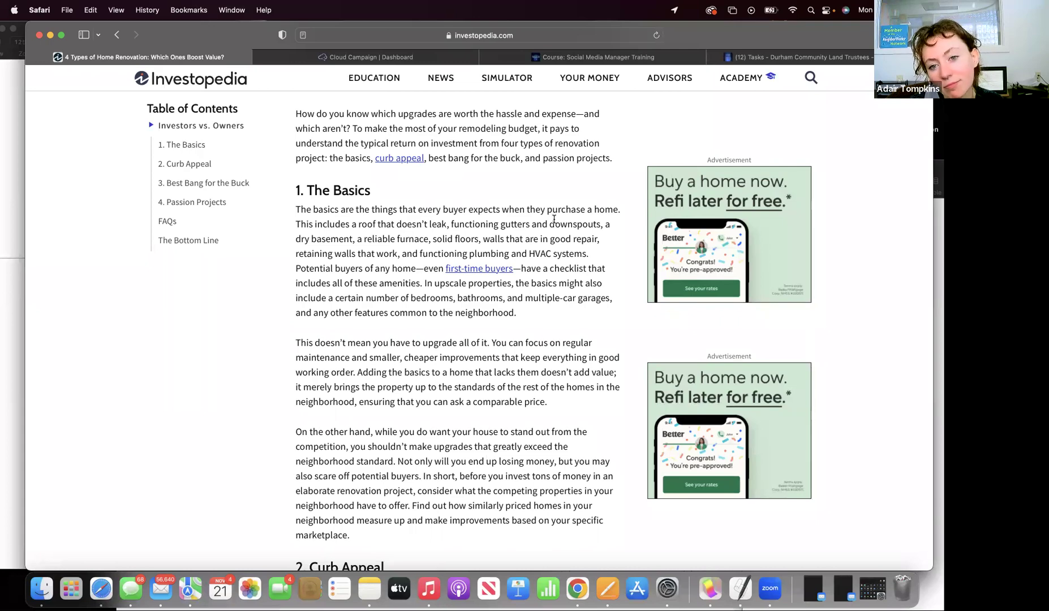
Review the article's section "The Difference Between Investors and Owners", including the paragraph on how owners approach renovations
{"action": "scroll", "coordinate": [541, 274], "scroll_direction": "down", "scroll_amount": 5}
{"action": "scroll", "coordinate": [537, 338], "scroll_direction": "up", "scroll_amount": 3}
{"action": "scroll", "coordinate": [536, 338], "scroll_direction": "up", "scroll_amount": 5}
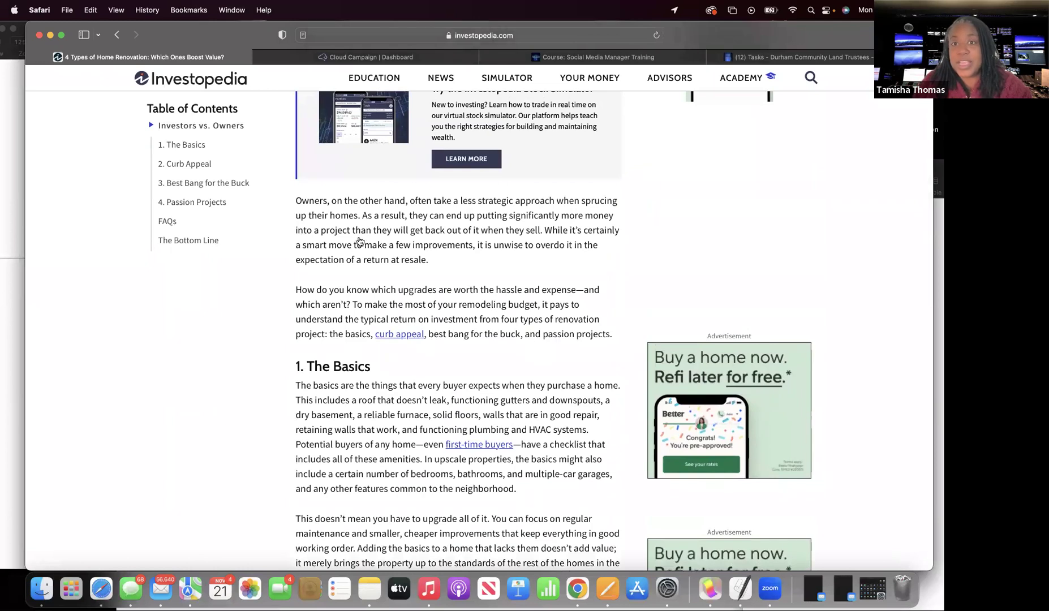
{"action": "mouse_move", "coordinate": [547, 58]}
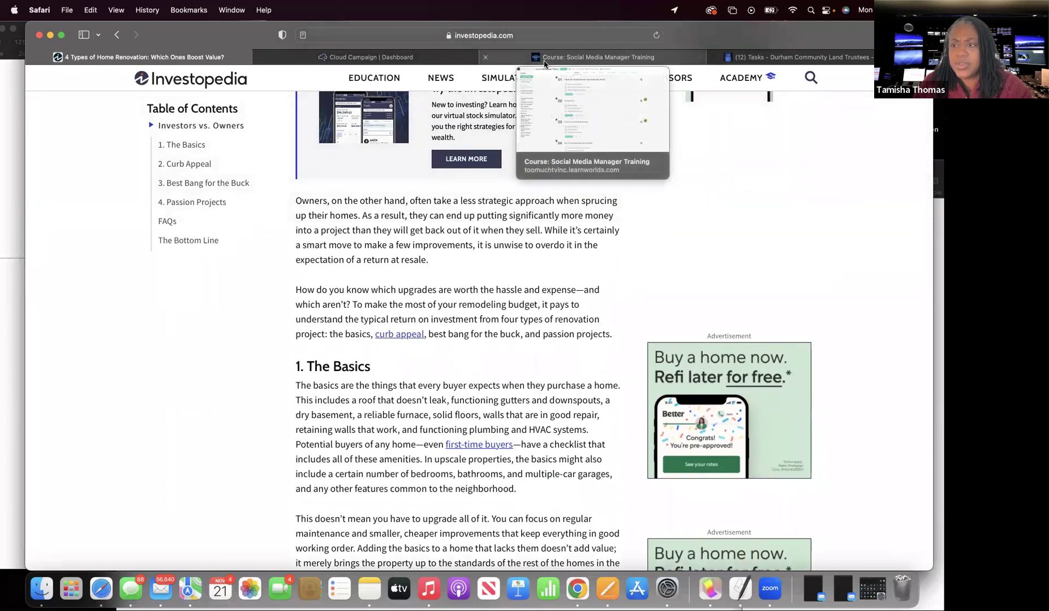
{"action": "scroll", "coordinate": [466, 225], "scroll_direction": "down", "scroll_amount": 2}
{"action": "scroll", "coordinate": [467, 224], "scroll_direction": "up", "scroll_amount": 8}
{"action": "scroll", "coordinate": [467, 224], "scroll_direction": "up", "scroll_amount": 2}
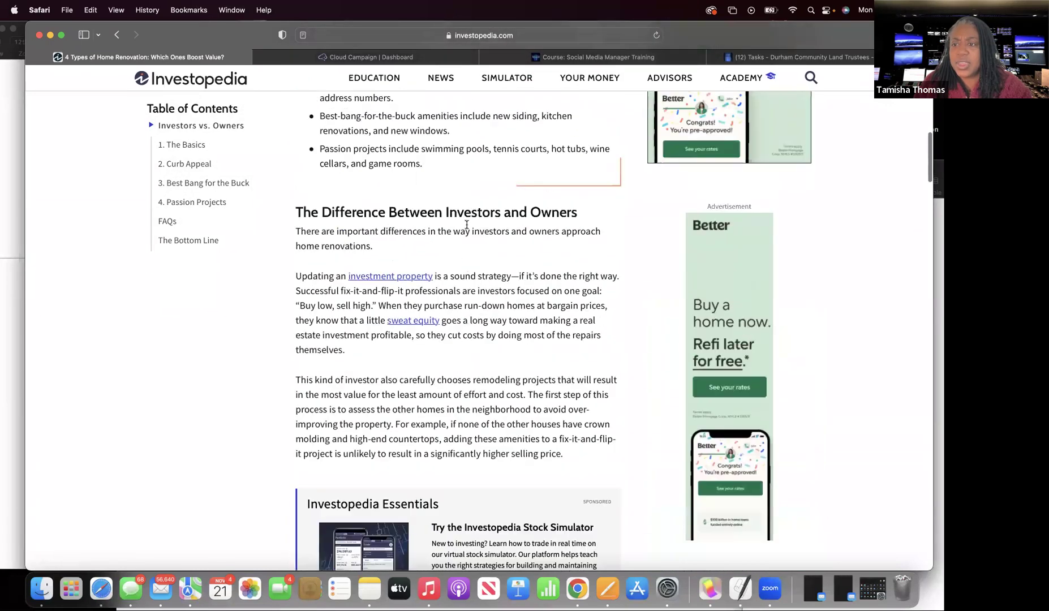
{"action": "scroll", "coordinate": [430, 187], "scroll_direction": "down", "scroll_amount": 3}
{"action": "scroll", "coordinate": [366, 139], "scroll_direction": "up", "scroll_amount": 3}
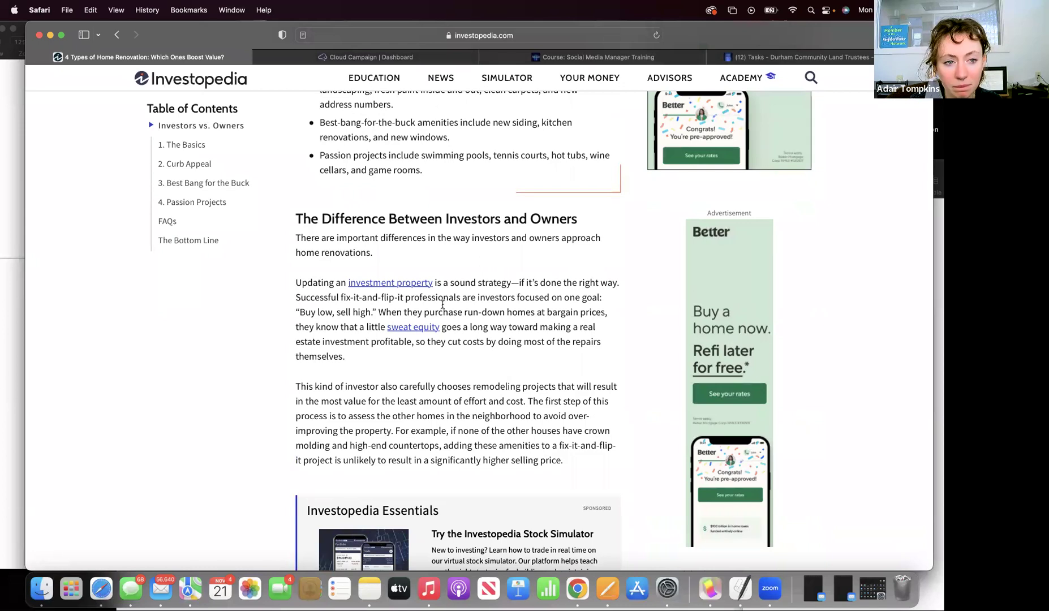
{"action": "scroll", "coordinate": [444, 306], "scroll_direction": "down", "scroll_amount": 2}
{"action": "scroll", "coordinate": [425, 362], "scroll_direction": "down", "scroll_amount": 2}
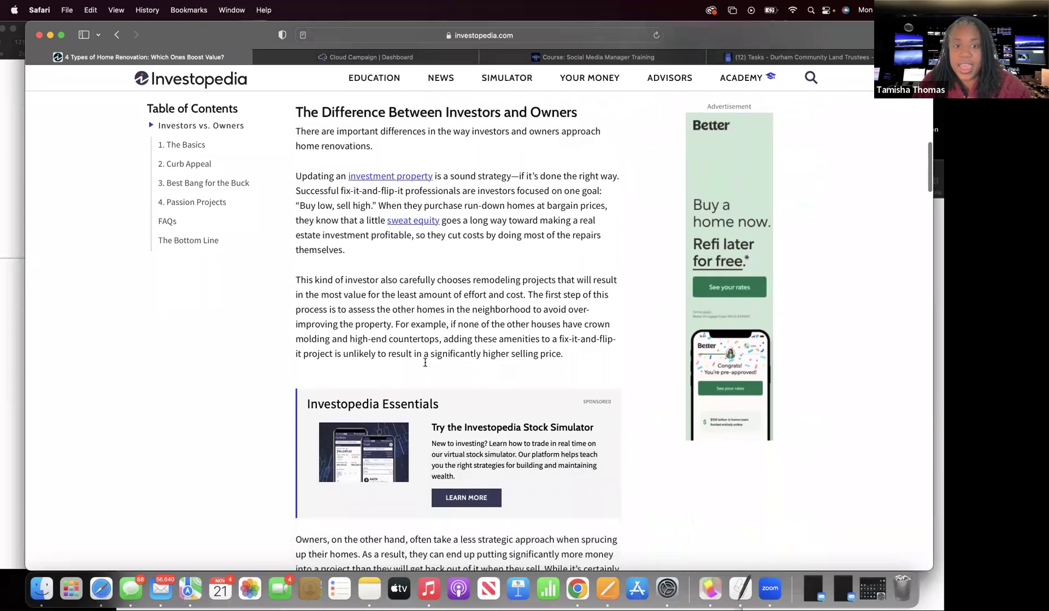
Return to the title of the article and read its introduction and Key Takeaways list
{"action": "scroll", "coordinate": [424, 362], "scroll_direction": "up", "scroll_amount": 15}
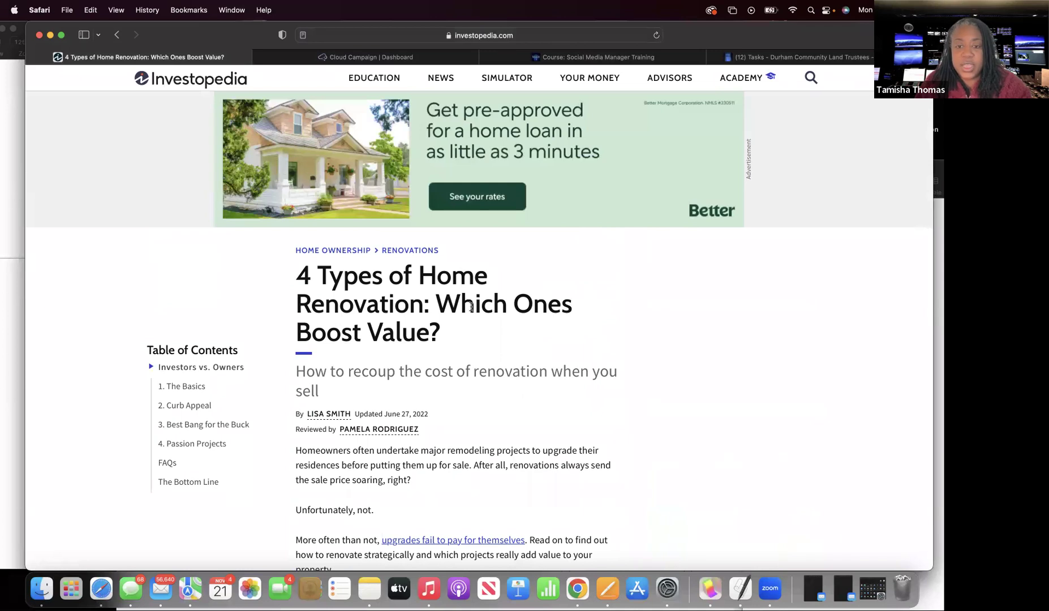
{"action": "scroll", "coordinate": [484, 314], "scroll_direction": "down", "scroll_amount": 5}
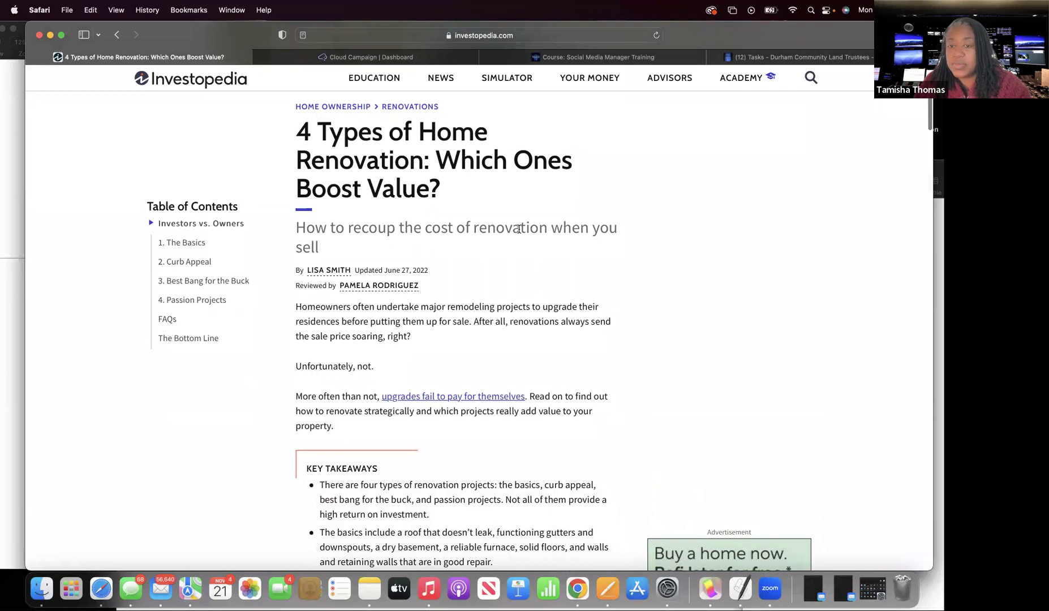
{"action": "scroll", "coordinate": [324, 258], "scroll_direction": "down", "scroll_amount": 8}
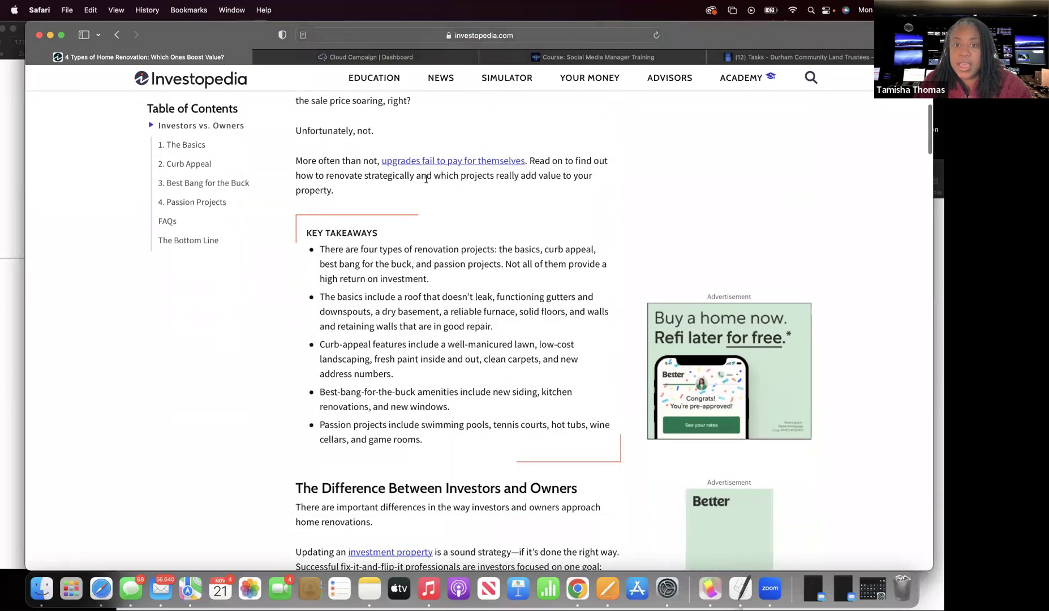
{"action": "scroll", "coordinate": [311, 253], "scroll_direction": "down", "scroll_amount": 2}
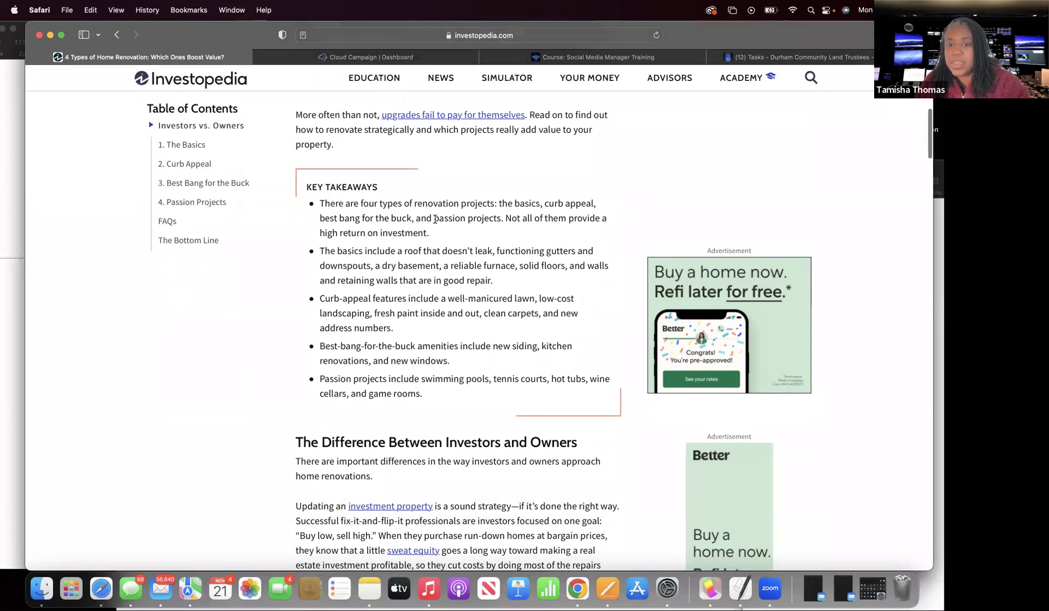
{"action": "scroll", "coordinate": [518, 218], "scroll_direction": "down", "scroll_amount": 2}
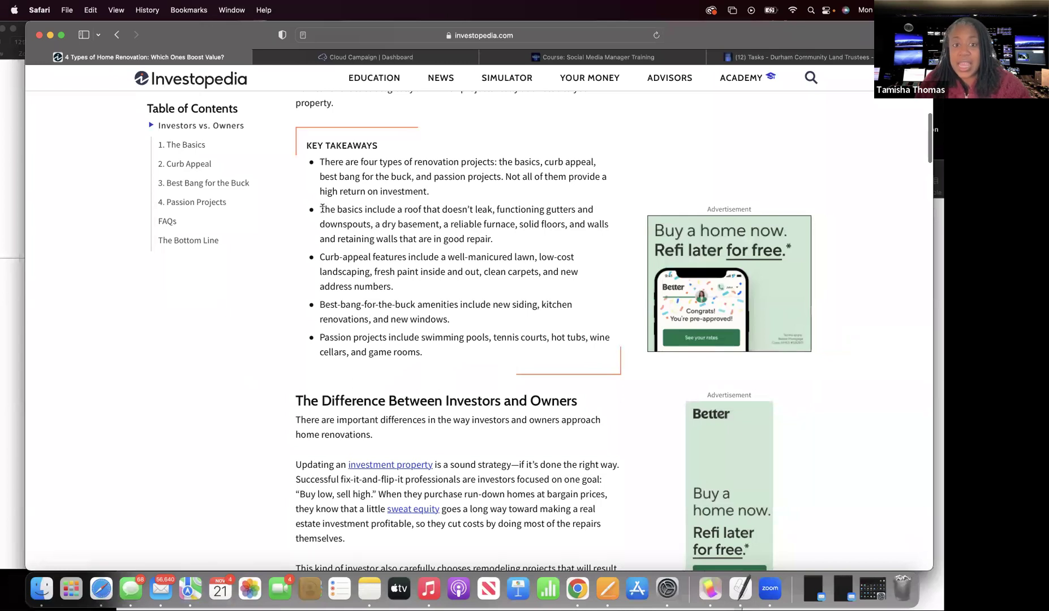
Select the Key Takeaways bullet about the basics and create a new blank document in Pages
{"action": "left_click_drag", "start_coordinate": [319, 211], "coordinate": [498, 242]}
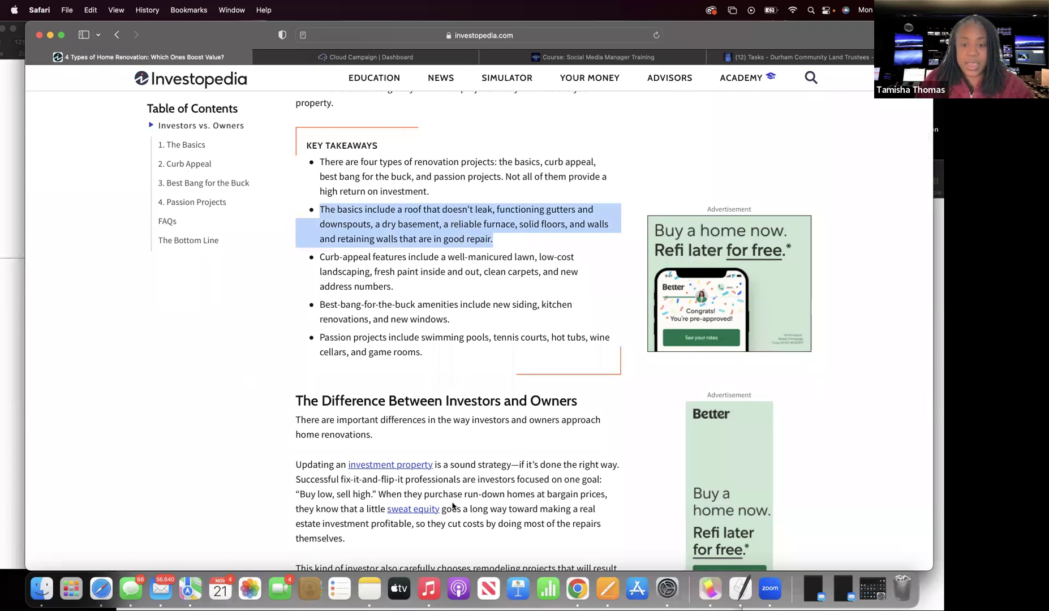
{"action": "left_click", "coordinate": [601, 593]}
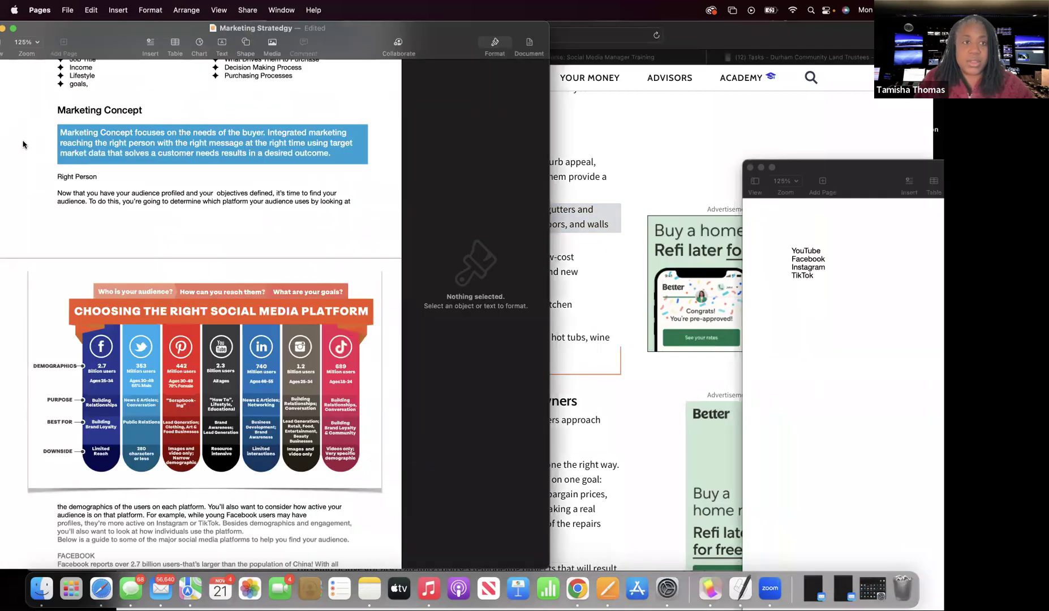
{"action": "left_click", "coordinate": [64, 15]}
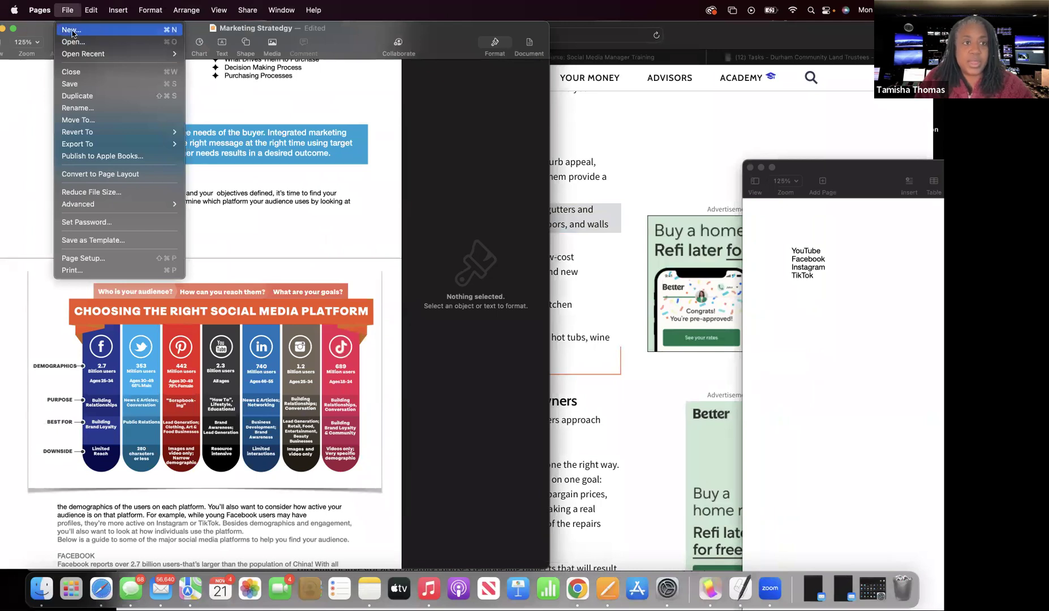
{"action": "left_click", "coordinate": [72, 30]}
{"action": "double_click", "coordinate": [198, 146]}
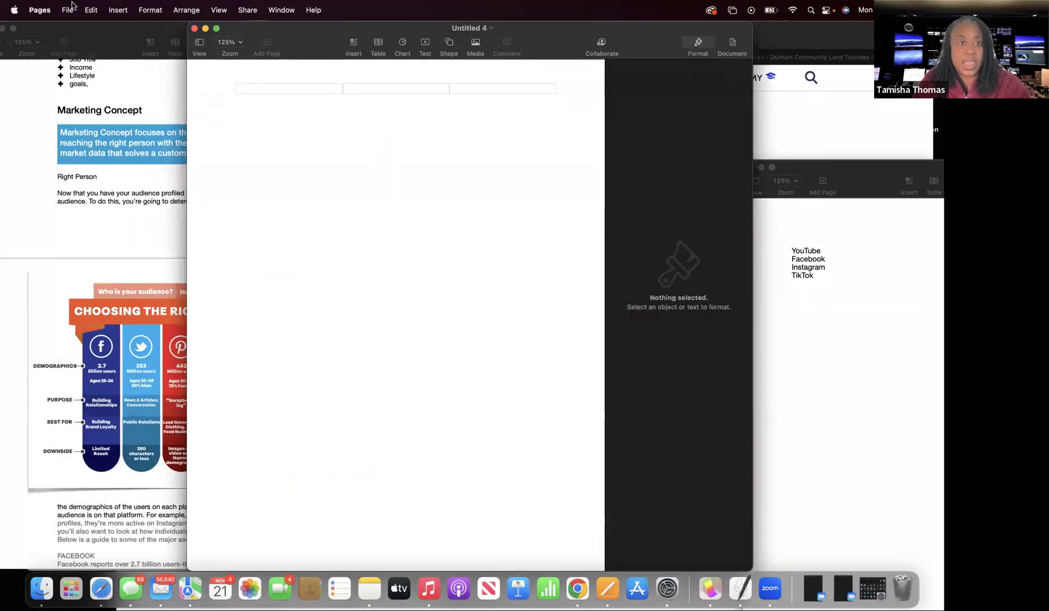
{"action": "left_click", "coordinate": [83, 9]}
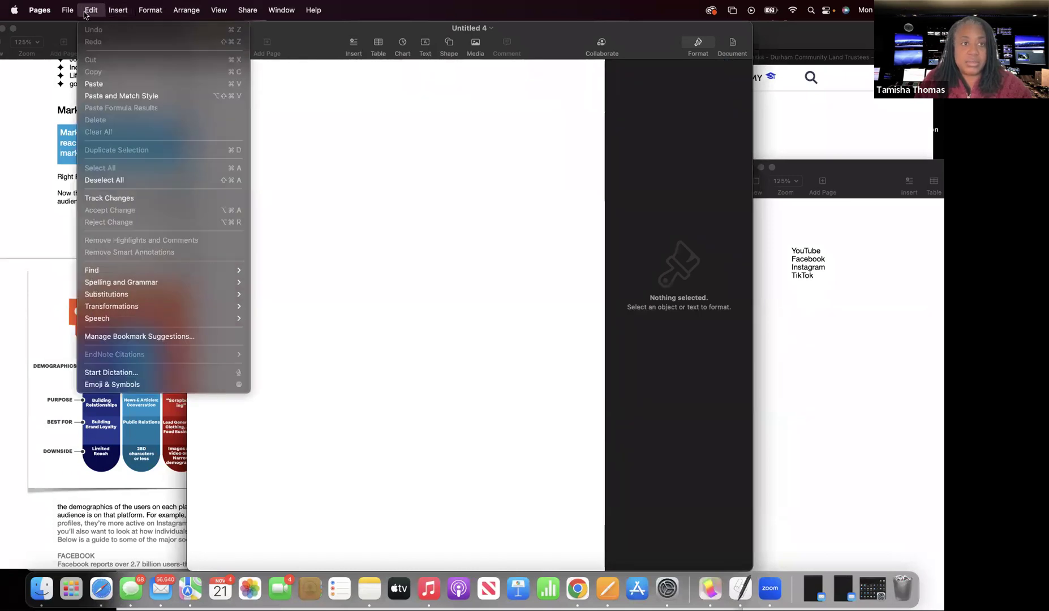
{"action": "left_click", "coordinate": [103, 83]}
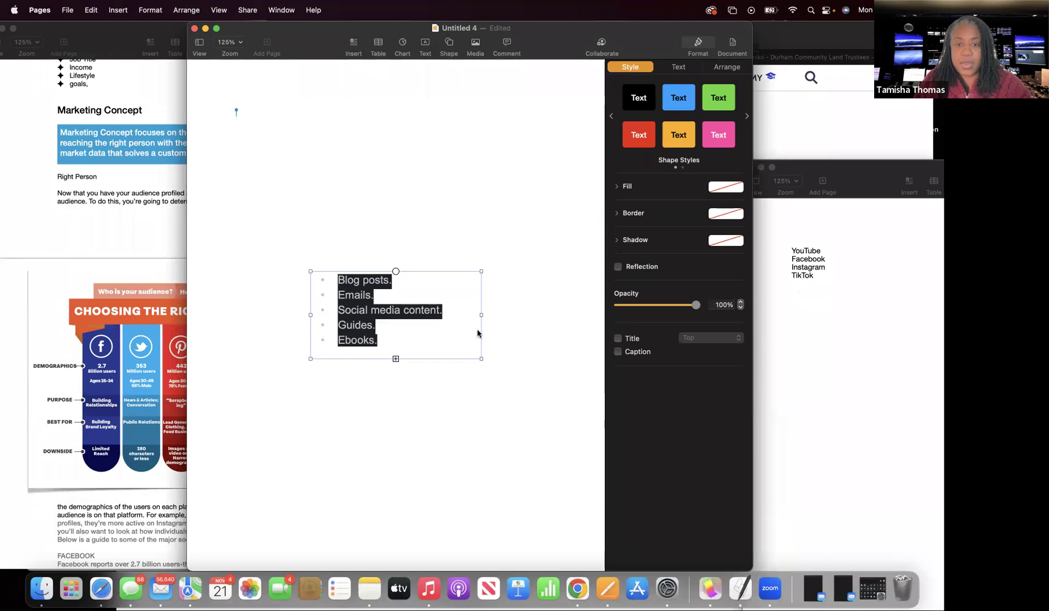
{"action": "key", "text": "super+z"}
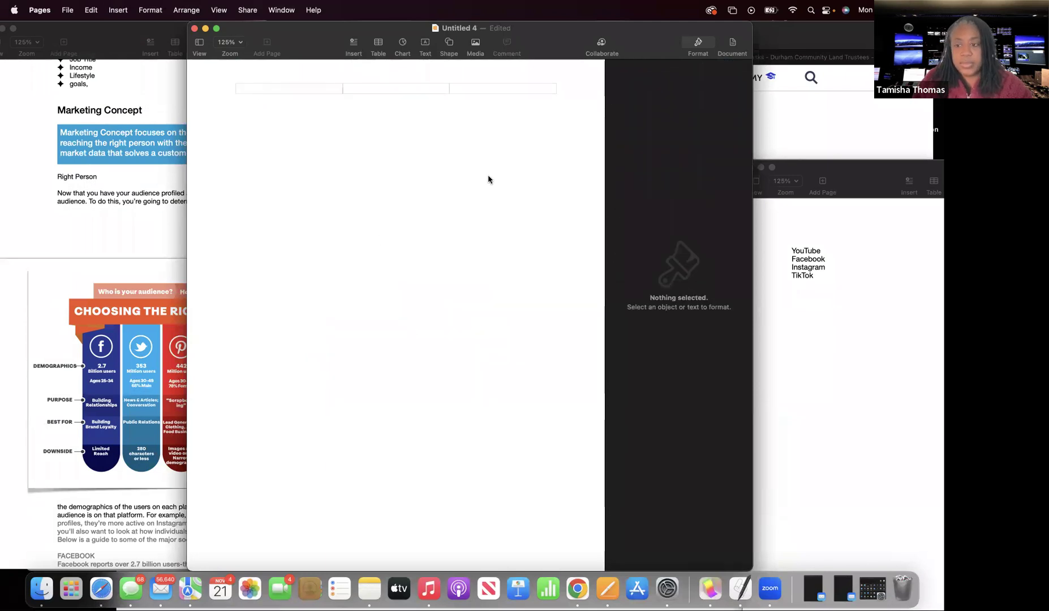
Place the new Pages document beside the Investopedia window, reselecting the Key Takeaways bullet about the basics
{"action": "left_click", "coordinate": [871, 534]}
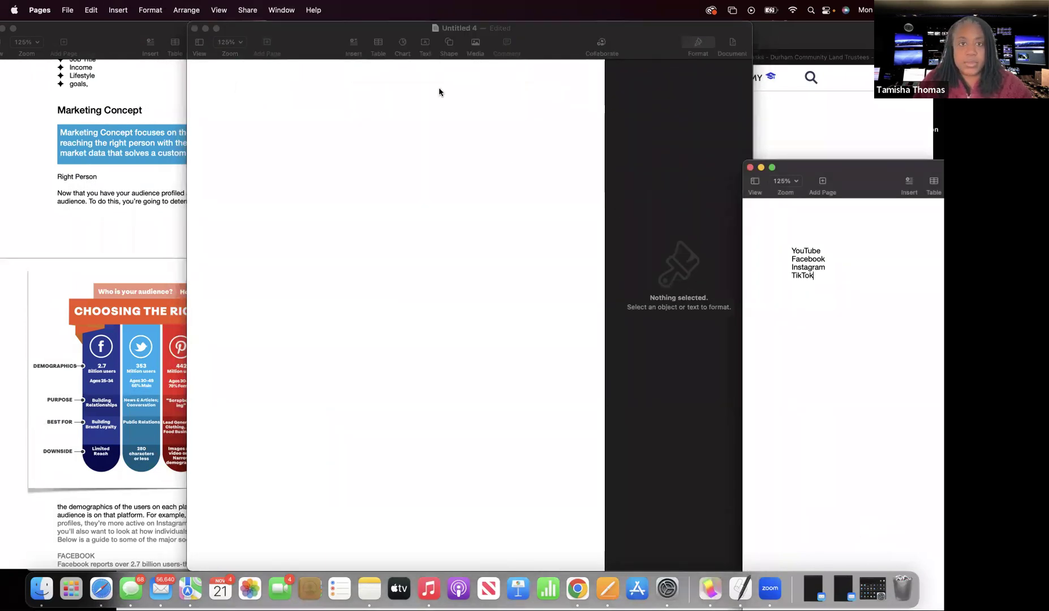
{"action": "left_click_drag", "start_coordinate": [200, 28], "coordinate": [2, 5]}
{"action": "left_click", "coordinate": [619, 181]}
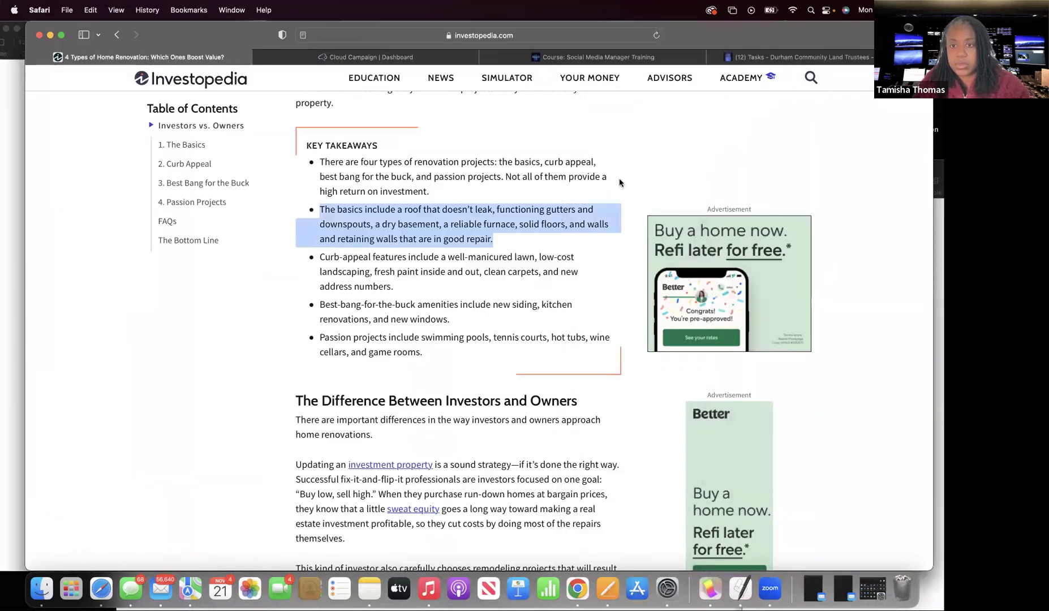
{"action": "left_click", "coordinate": [340, 184]}
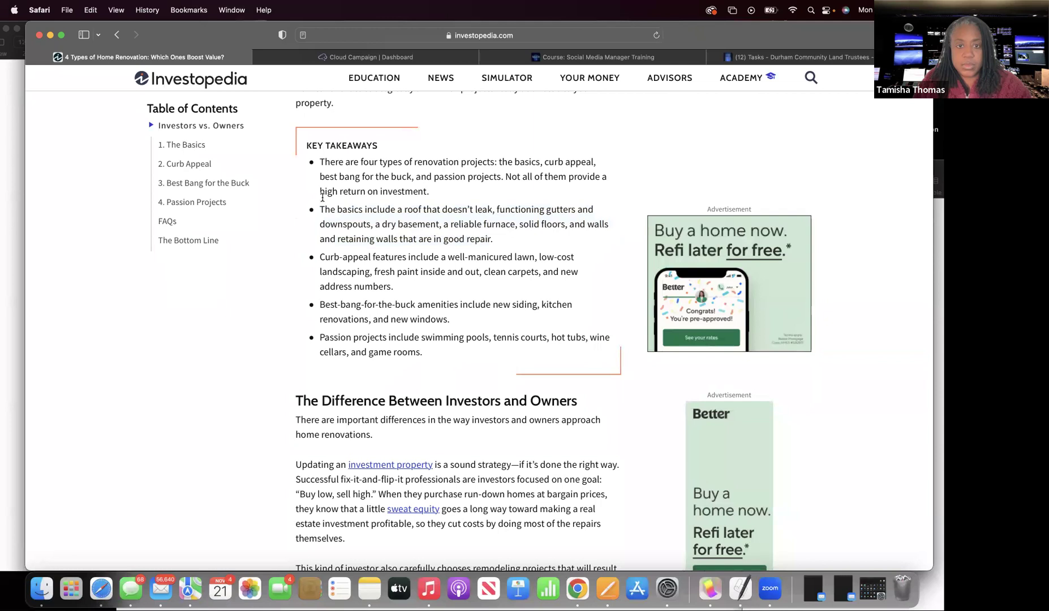
{"action": "left_click_drag", "start_coordinate": [321, 211], "coordinate": [505, 242]}
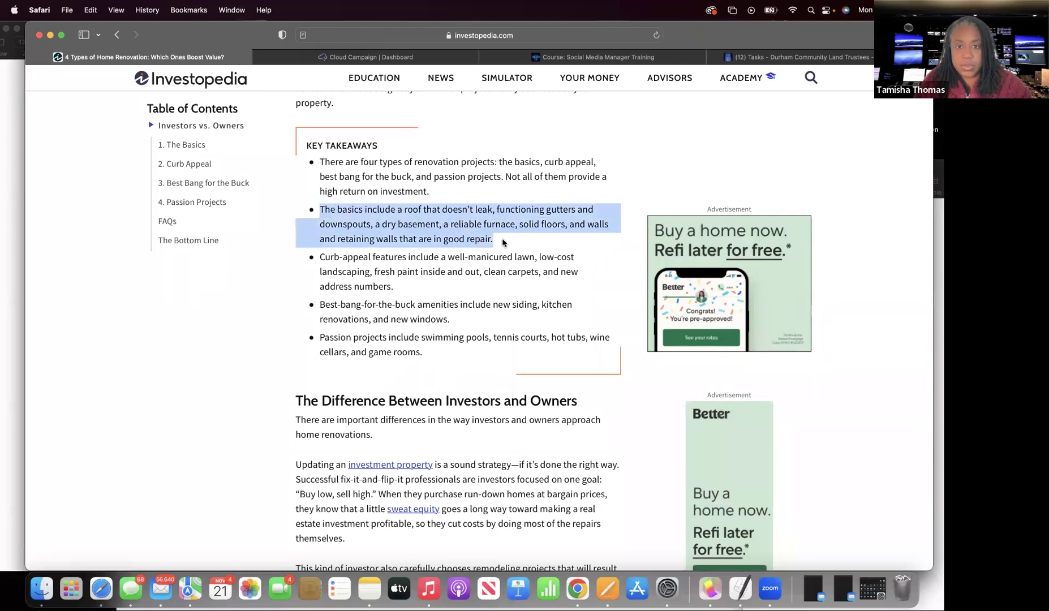
{"action": "left_click_drag", "start_coordinate": [37, 21], "coordinate": [208, 22]}
{"action": "left_click", "coordinate": [132, 146]}
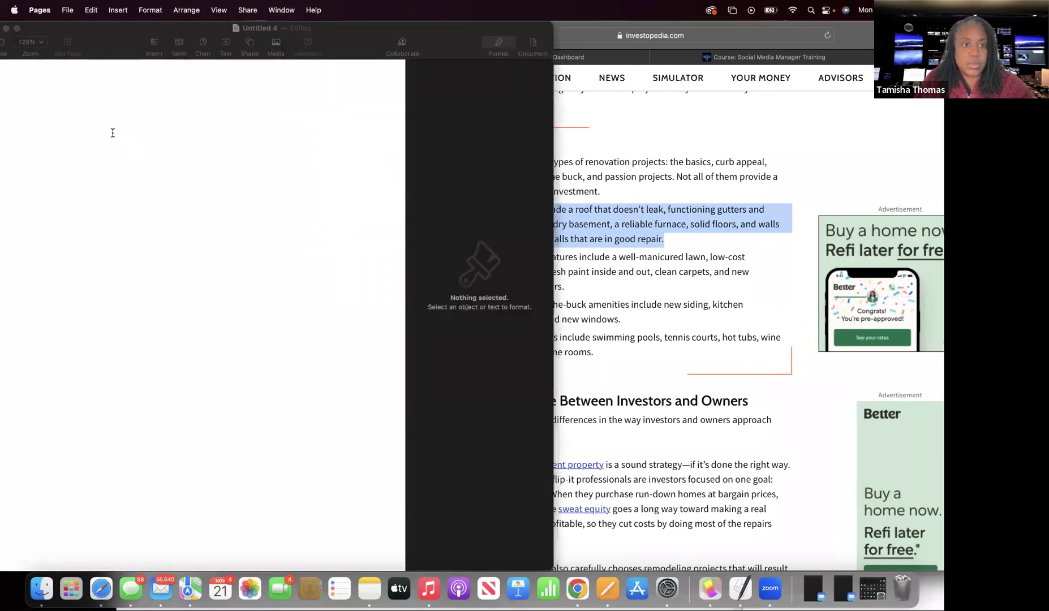
{"action": "left_click", "coordinate": [72, 117]}
{"action": "left_click", "coordinate": [91, 10]}
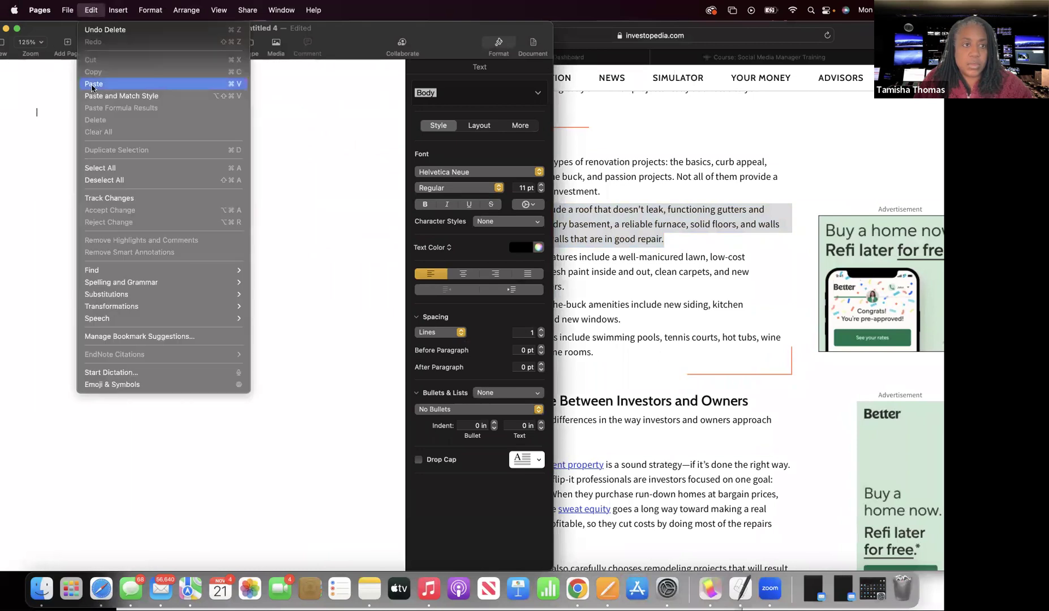
{"action": "left_click", "coordinate": [94, 84]}
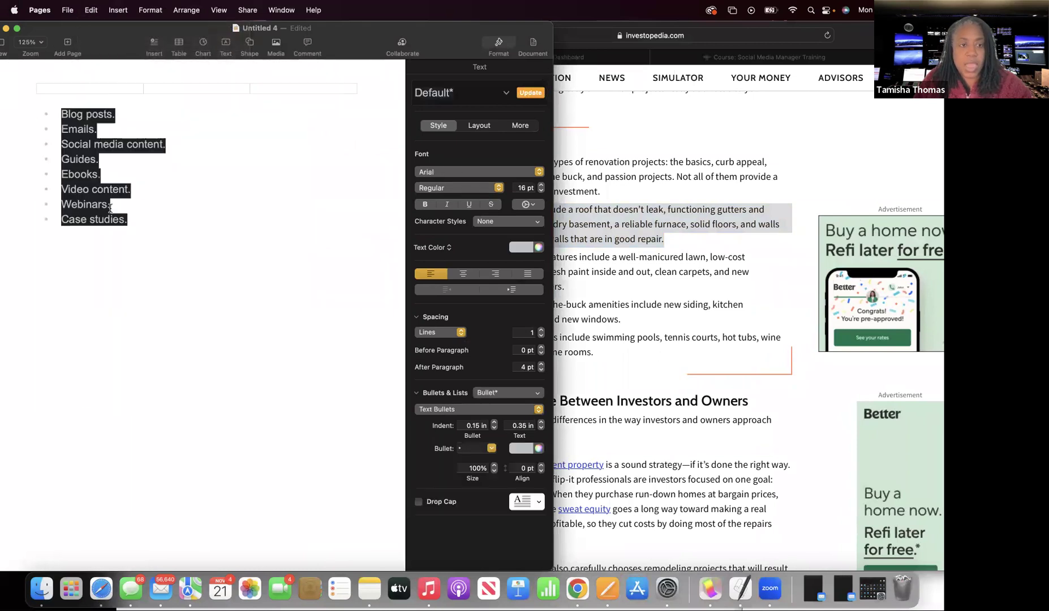
{"action": "key", "text": "BackSpace"}
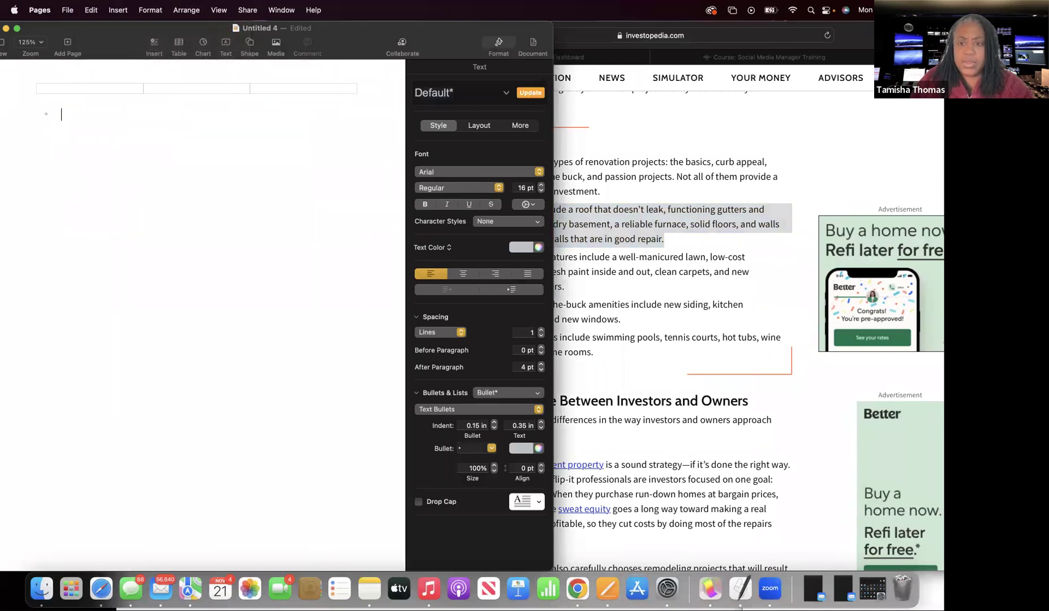
Copy the Key Takeaways bullet about the basics from the Investopedia article in Safari
{"action": "left_click", "coordinate": [653, 261]}
{"action": "left_click_drag", "start_coordinate": [677, 234], "coordinate": [490, 211]}
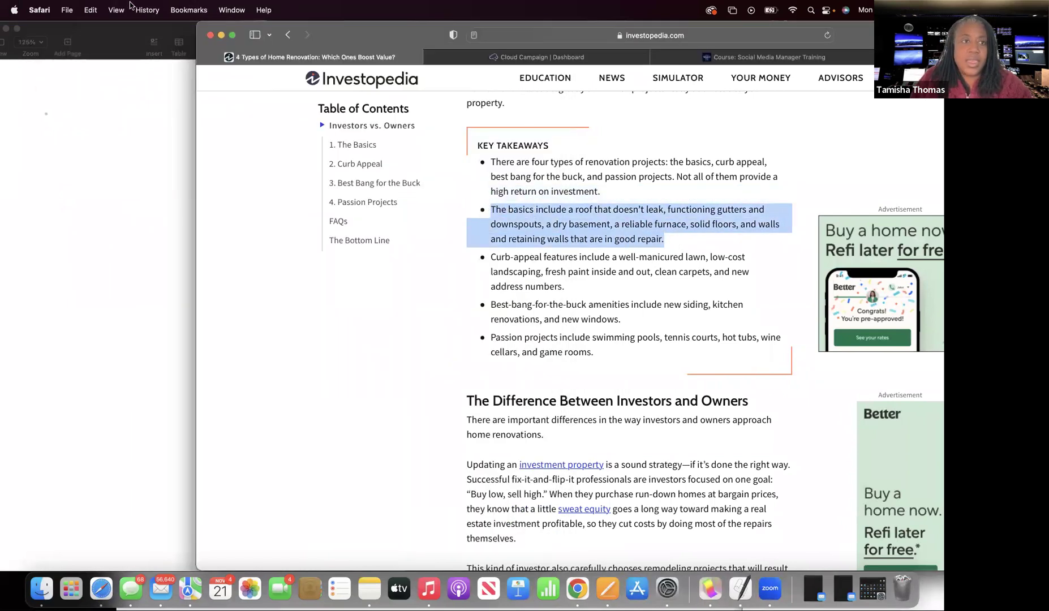
{"action": "left_click", "coordinate": [91, 10]}
{"action": "left_click", "coordinate": [97, 74]}
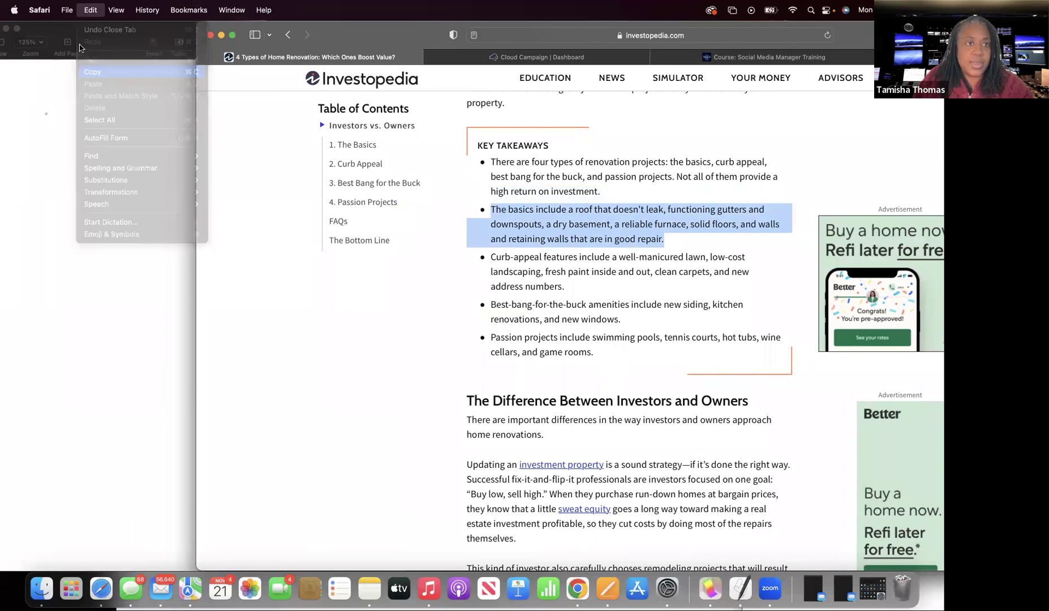
Switch back to the new Pages document and remove the bullet formatting from its empty first line
{"action": "left_click", "coordinate": [66, 11]}
{"action": "left_click", "coordinate": [26, 156]}
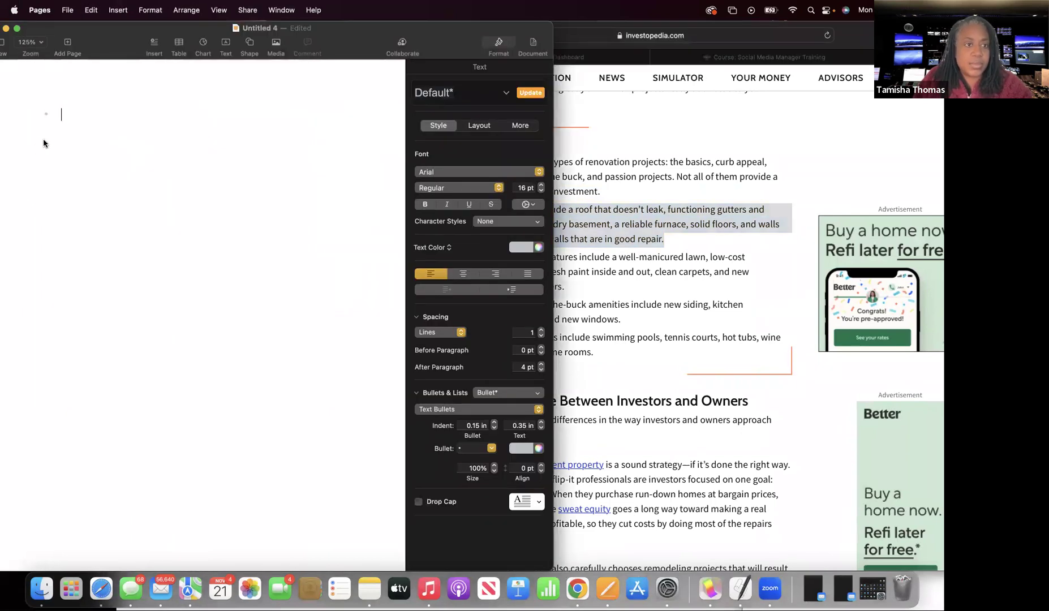
{"action": "key", "text": "Return"}
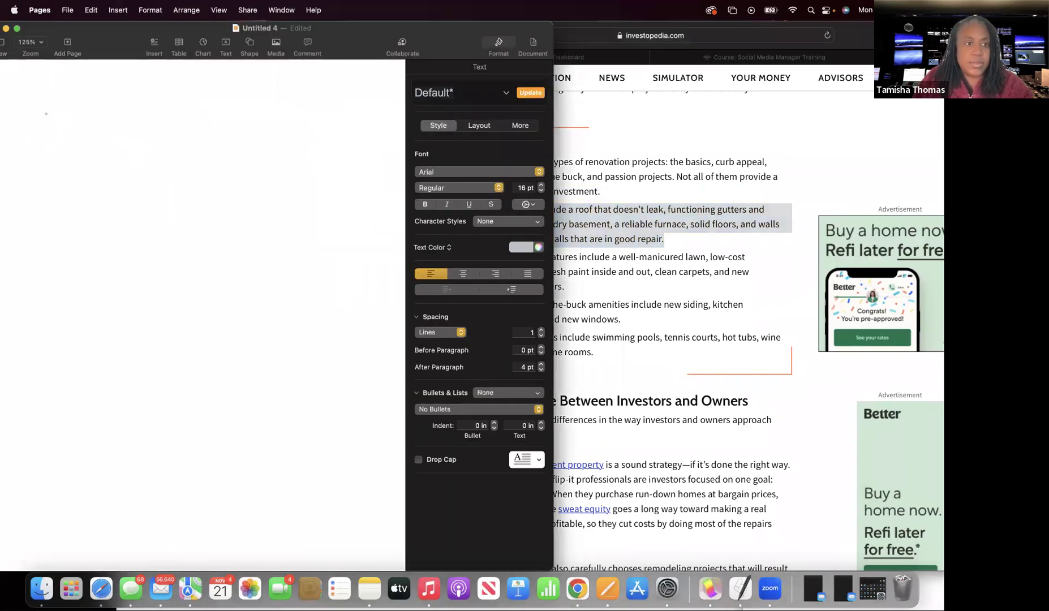
Paste the copied basics bullet into the document and clear the leftover bullet from the empty line above it
{"action": "left_click", "coordinate": [91, 10]}
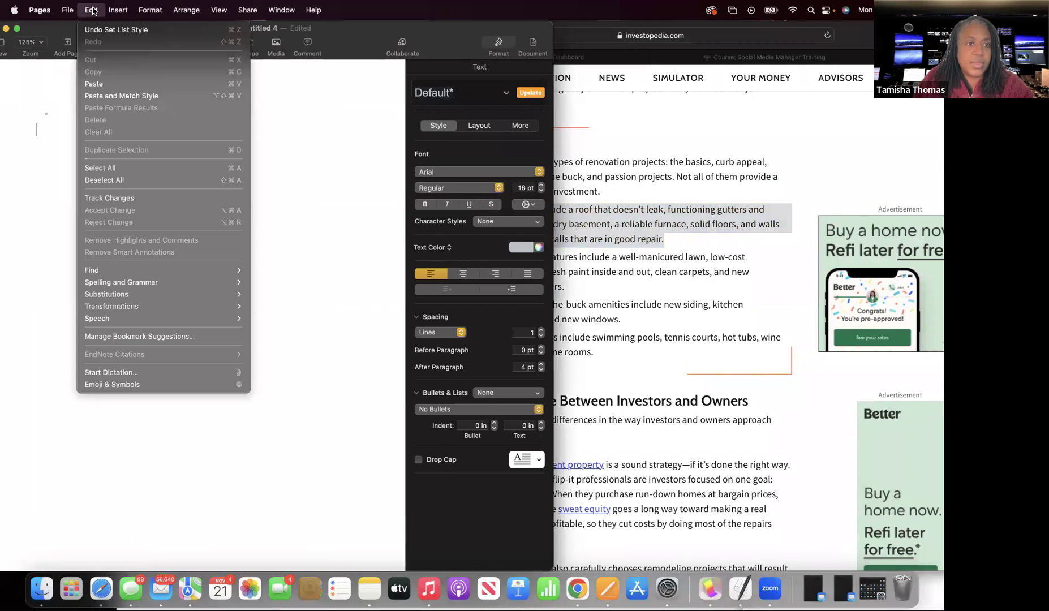
{"action": "left_click", "coordinate": [94, 83]}
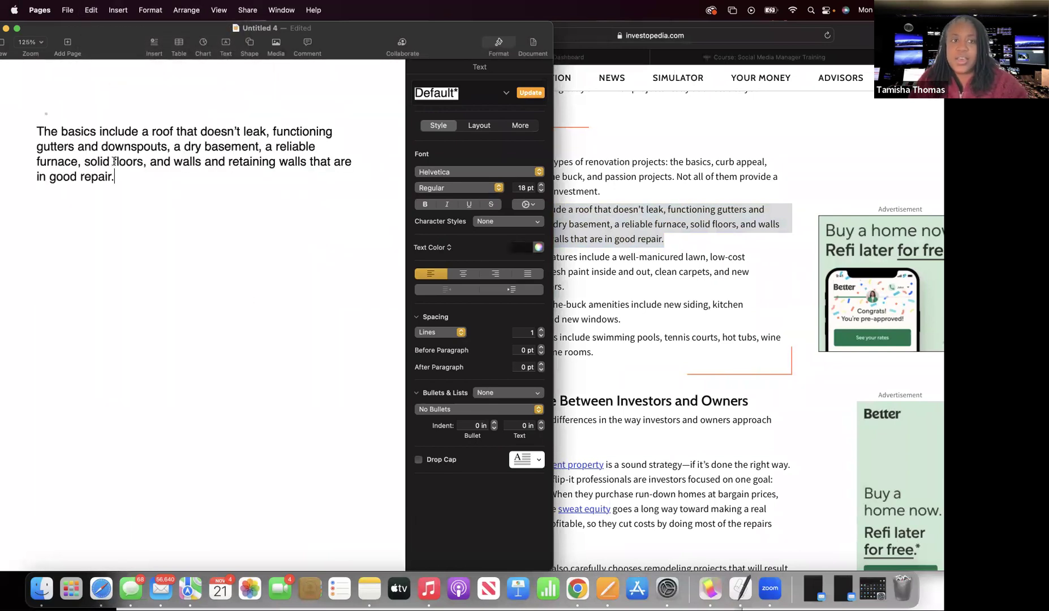
{"action": "left_click", "coordinate": [60, 112]}
{"action": "key", "text": "BackSpace"}
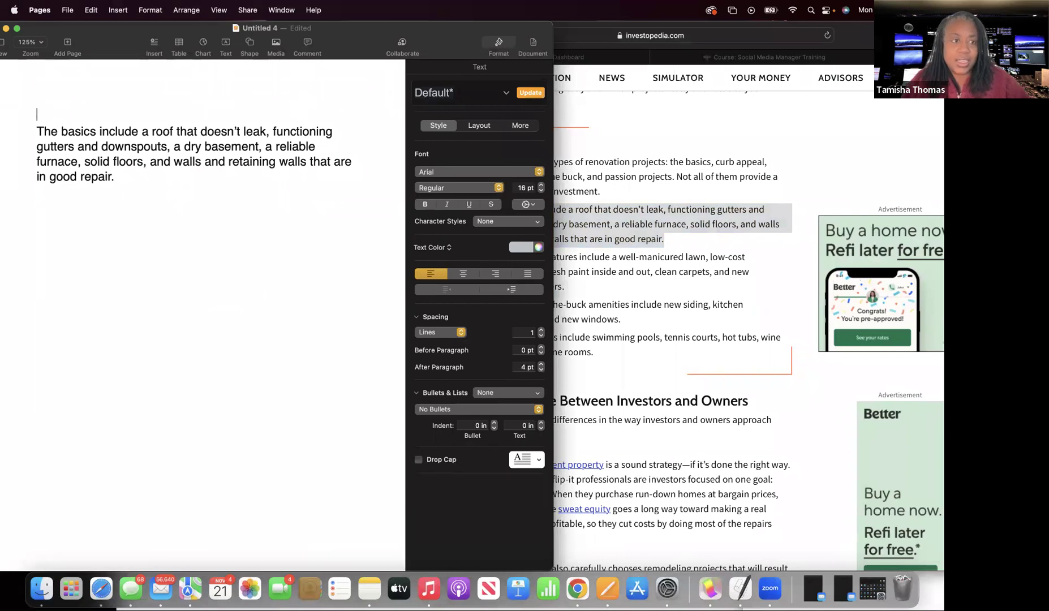
{"action": "type", "text": "Goal"}
{"action": "key", "text": "BackSpace"}
{"action": "key", "text": "BackSpace"}
{"action": "key", "text": "BackSpace"}
{"action": "key", "text": "BackSpace"}
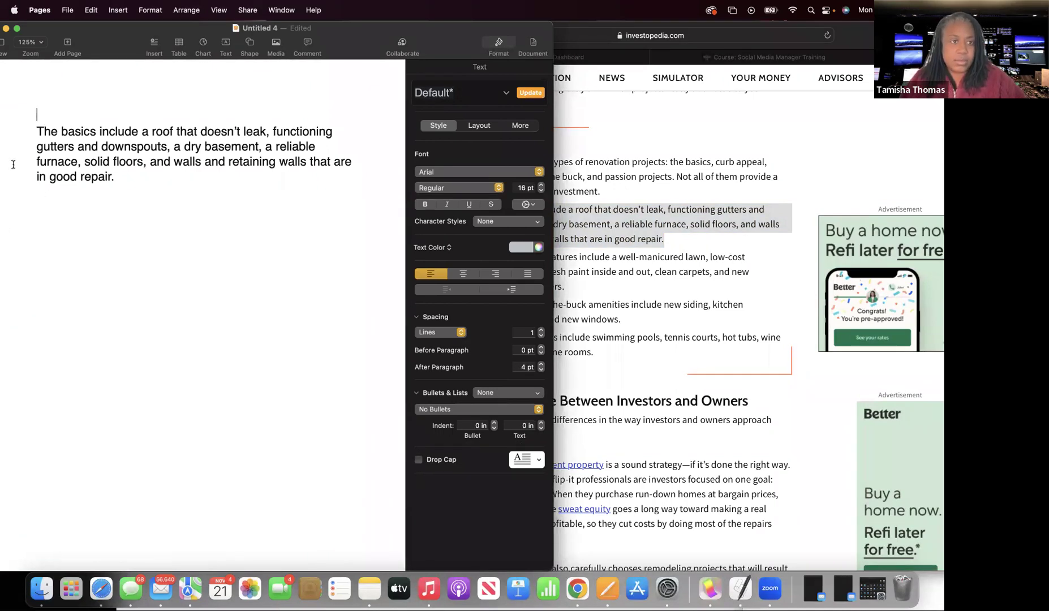
Add the heading "Gut Renovations" above the basics paragraph, with a blank line between them
{"action": "left_click", "coordinate": [38, 131]}
{"action": "key", "text": "Return"}
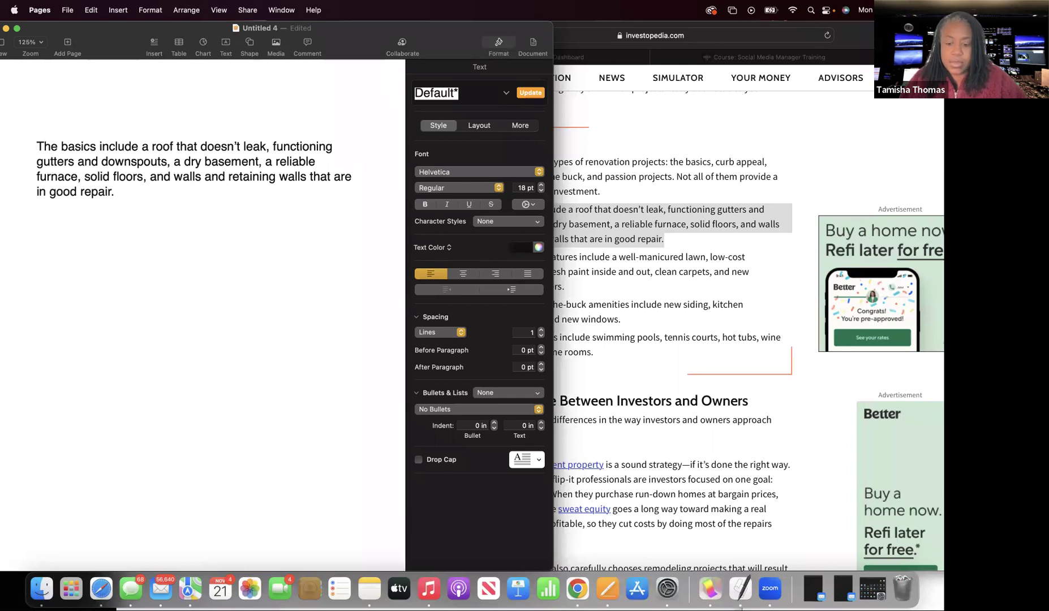
{"action": "type", "text": "Gu"}
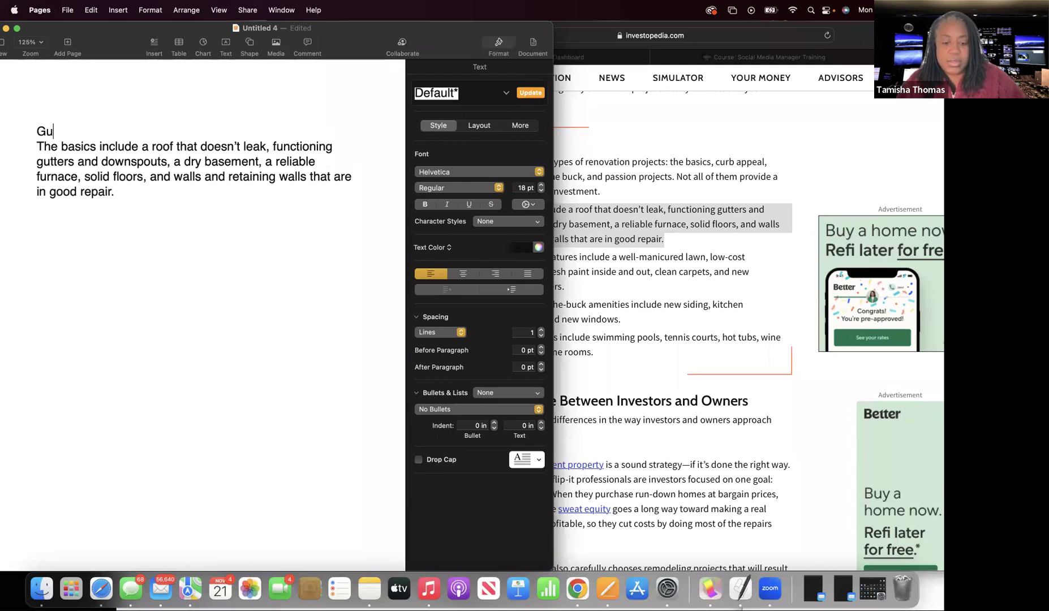
{"action": "type", "text": "t Re"}
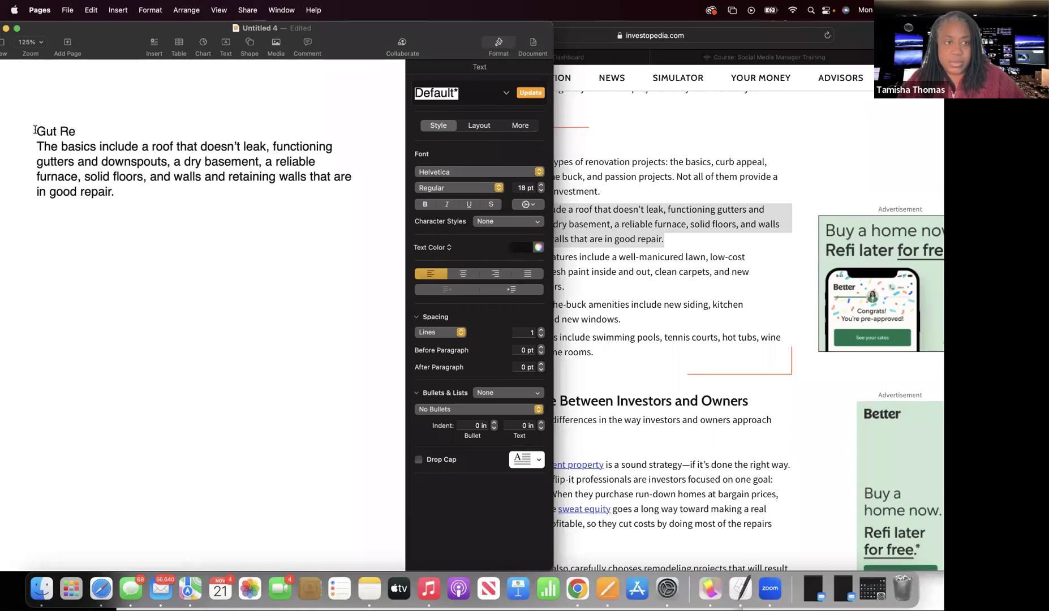
{"action": "type", "text": "novatipon"}
{"action": "key", "text": "BackSpace"}
{"action": "key", "text": "BackSpace"}
{"action": "key", "text": "BackSpace"}
{"action": "key", "text": "BackSpace"}
{"action": "type", "text": "ions"}
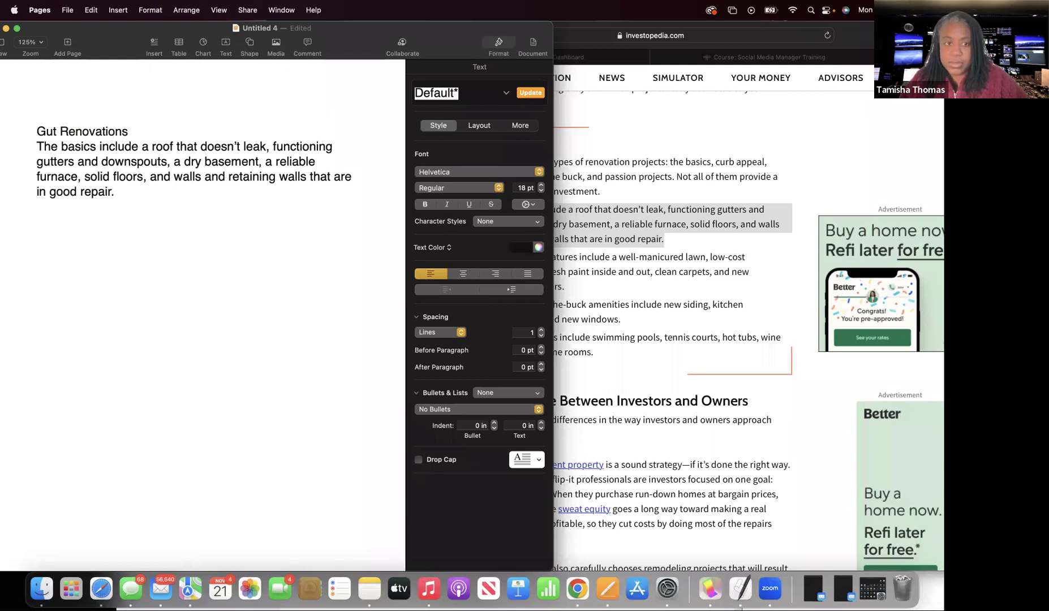
{"action": "key", "text": "Return"}
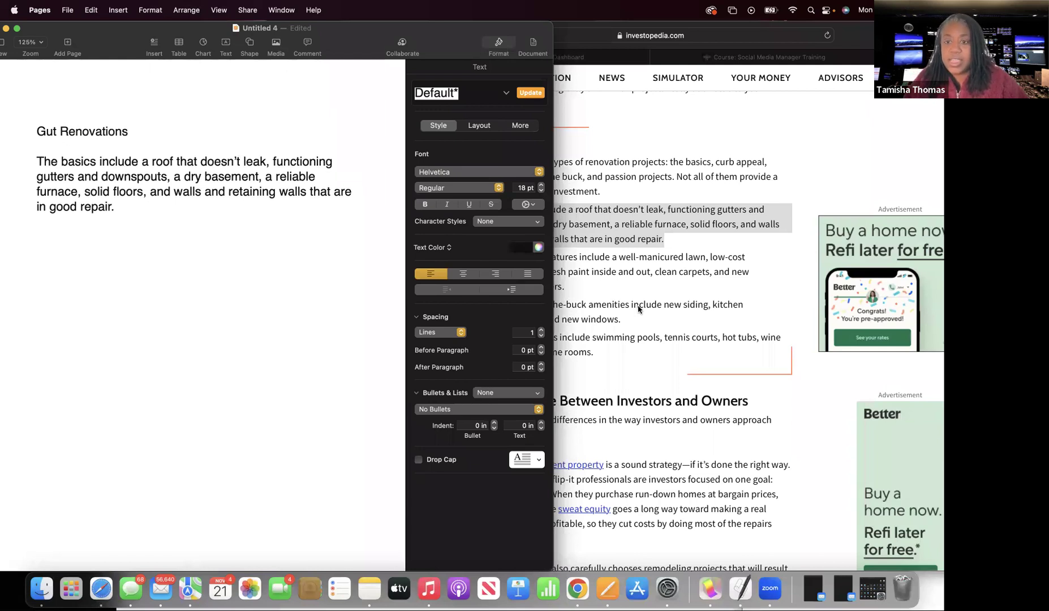
Copy the first Key Takeaways bullet, about the four types of renovation projects, from the Investopedia article in Safari
{"action": "left_click", "coordinate": [481, 310]}
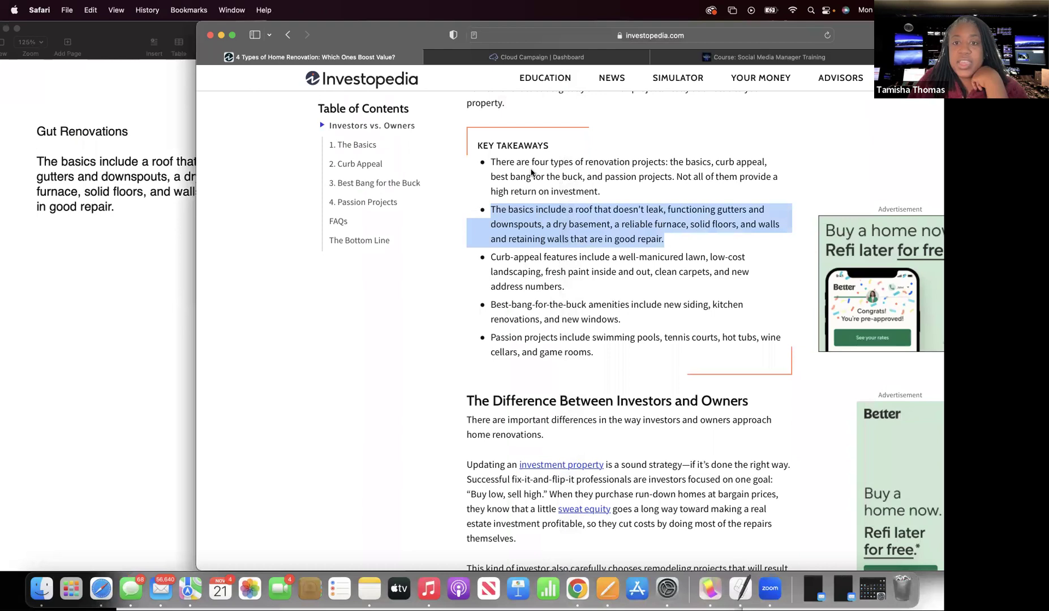
{"action": "left_click", "coordinate": [489, 165]}
{"action": "left_click_drag", "start_coordinate": [488, 164], "coordinate": [601, 192]}
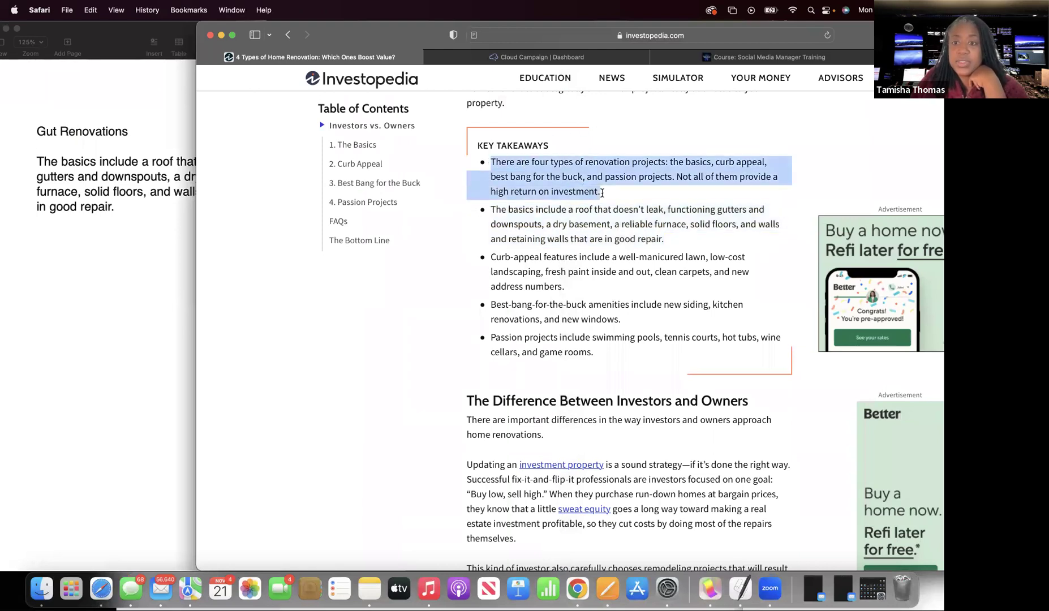
{"action": "left_click", "coordinate": [96, 10]}
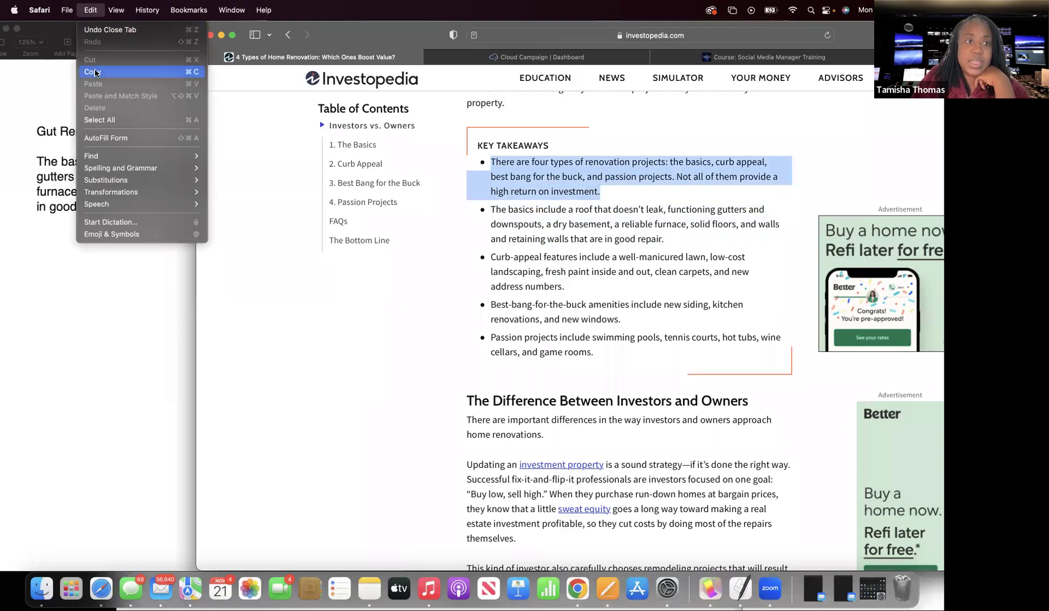
{"action": "left_click", "coordinate": [96, 72]}
Paste the copied takeaway below the Gut Renovations heading in Pages and bold "The basics" in the following paragraph
{"action": "left_click", "coordinate": [69, 138]}
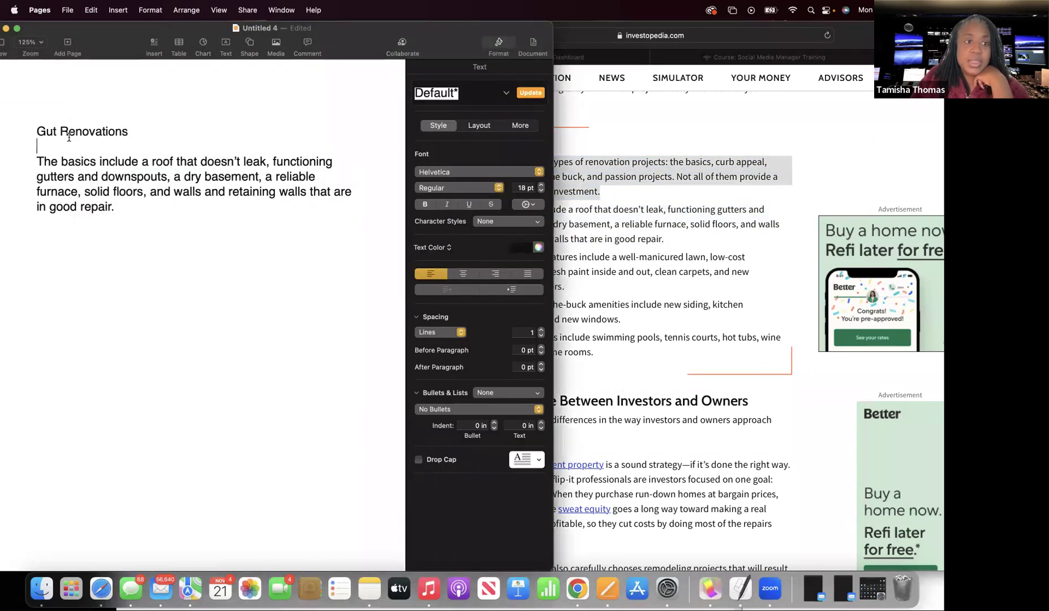
{"action": "left_click", "coordinate": [94, 10]}
{"action": "left_click", "coordinate": [97, 84]}
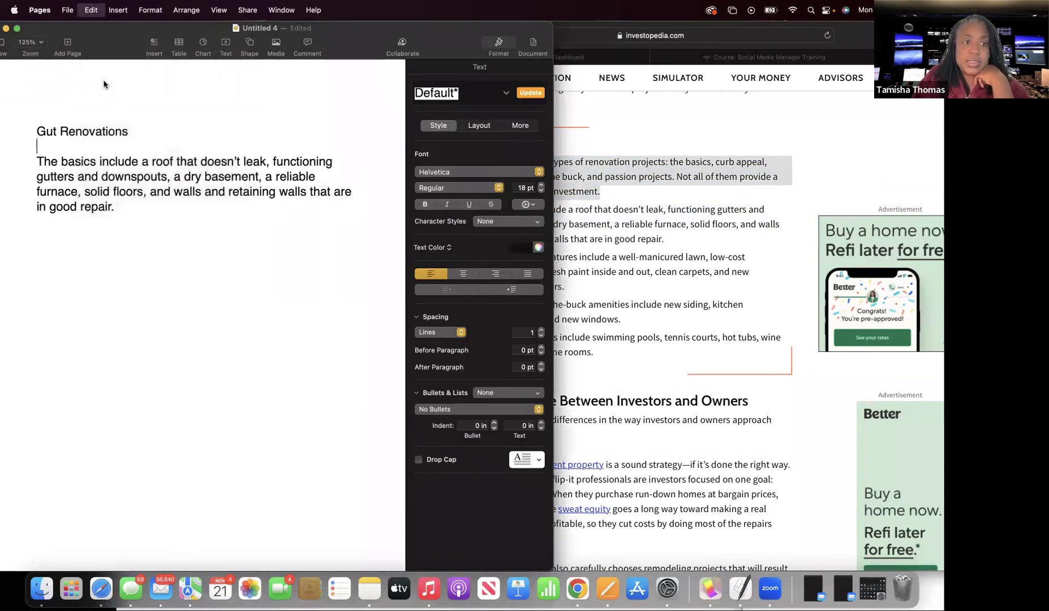
{"action": "key", "text": "Return"}
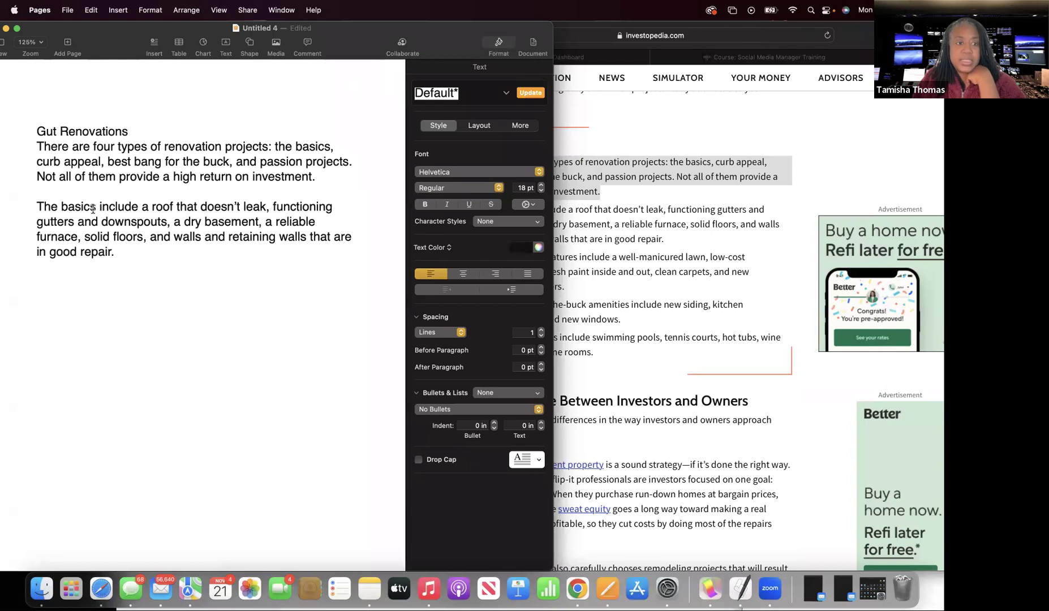
{"action": "left_click_drag", "start_coordinate": [96, 208], "coordinate": [35, 209]}
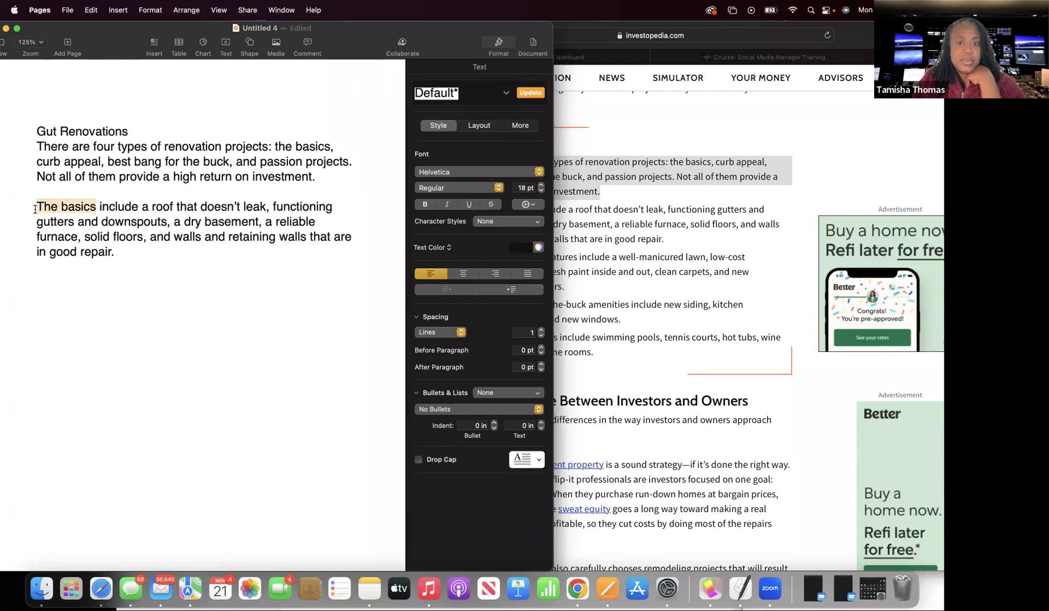
{"action": "left_click", "coordinate": [424, 205]}
Copy the last three Key Takeaways bullets, from Curb-appeal features to Passion projects, from the Investopedia article in Safari
{"action": "left_click", "coordinate": [657, 207]}
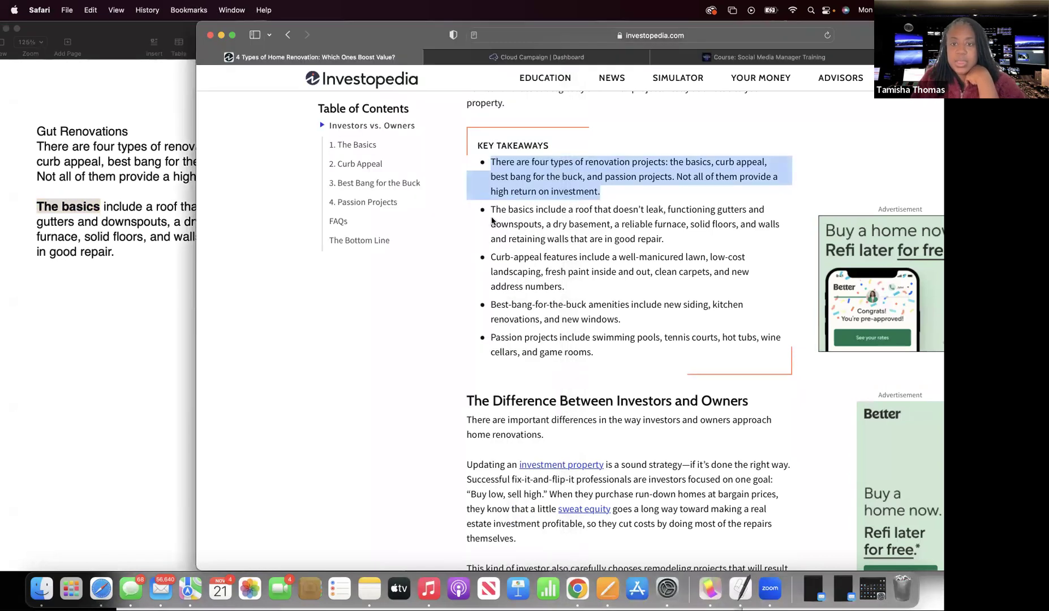
{"action": "left_click_drag", "start_coordinate": [491, 255], "coordinate": [620, 351]}
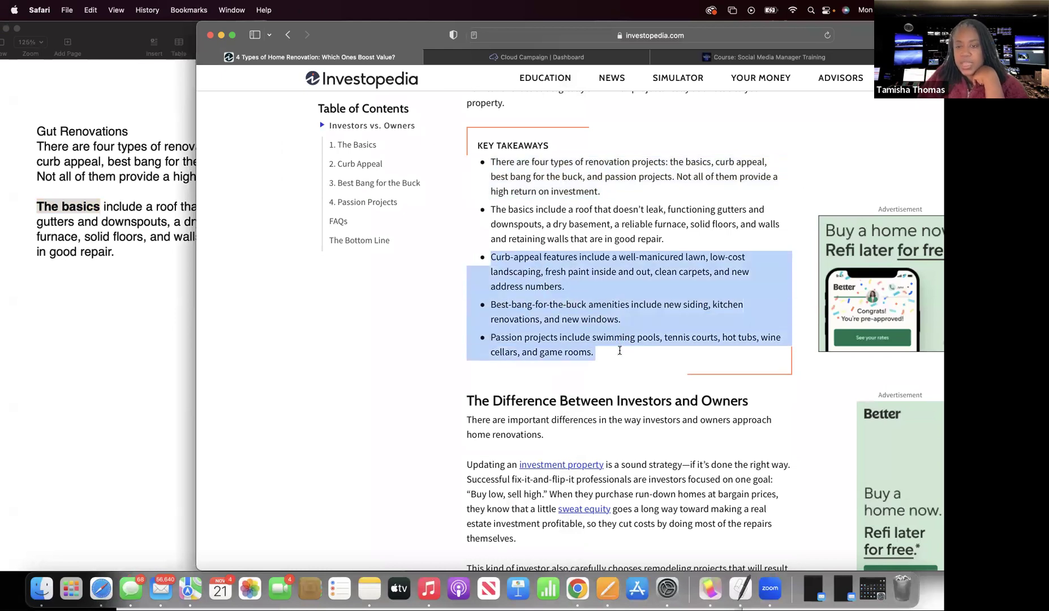
{"action": "left_click", "coordinate": [91, 9]}
{"action": "left_click", "coordinate": [98, 71]}
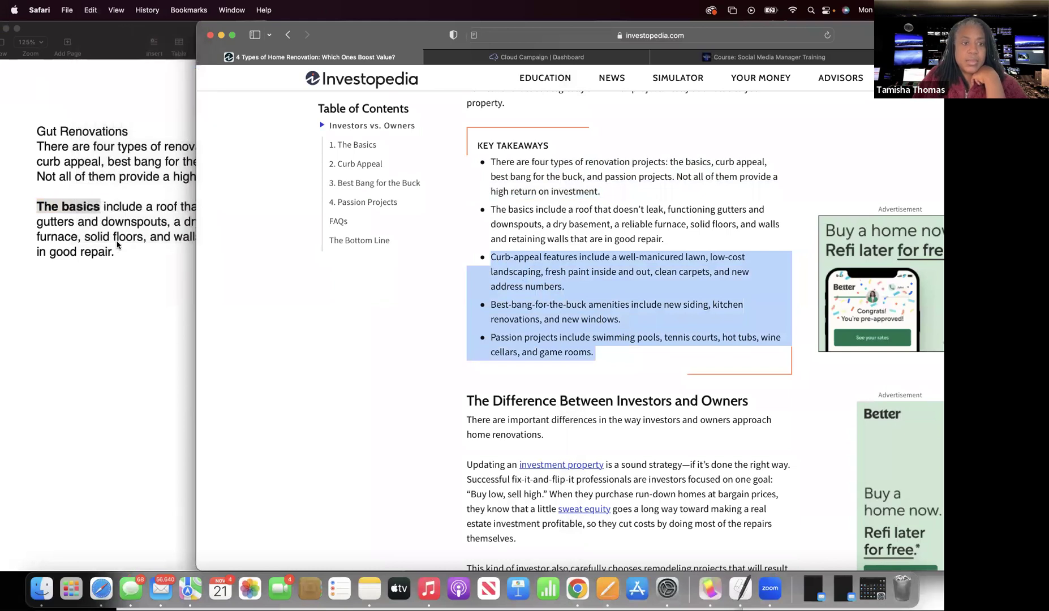
Paste the three copied takeaways below the basics paragraph in the Pages document, separated by a blank line
{"action": "left_click", "coordinate": [119, 250]}
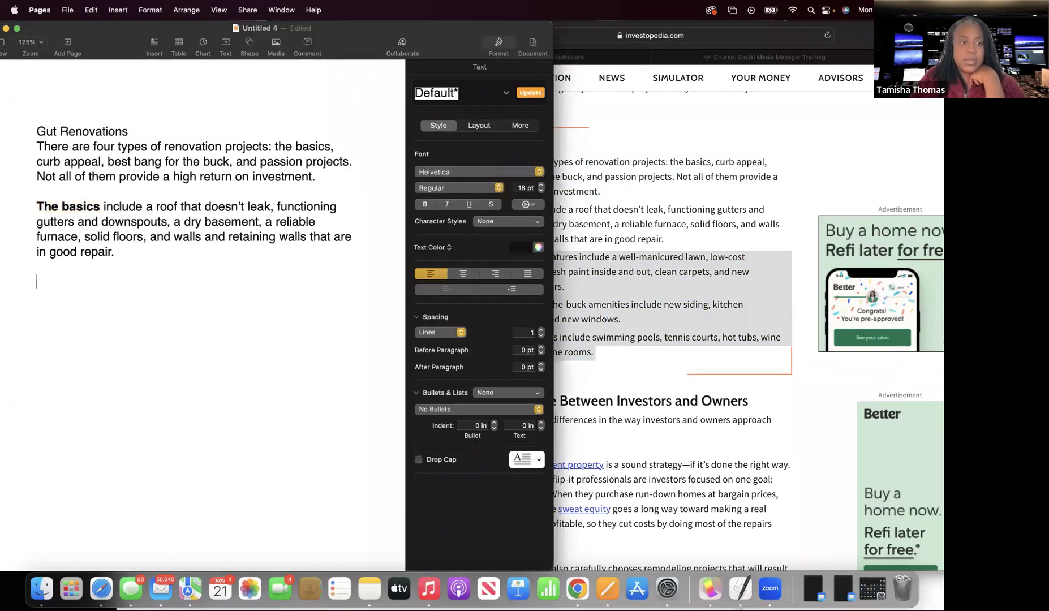
{"action": "left_click", "coordinate": [90, 9]}
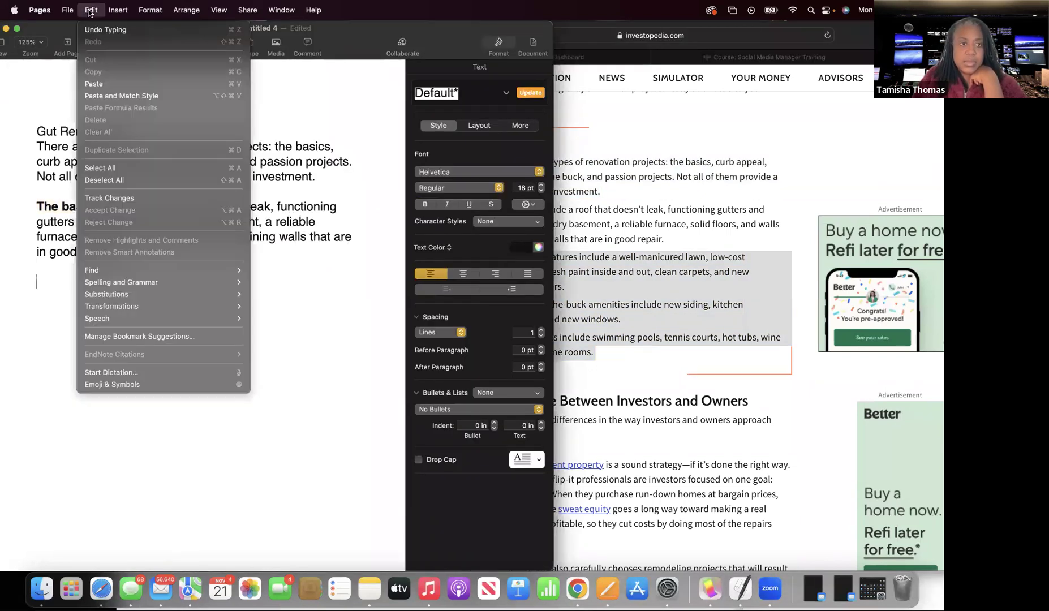
{"action": "left_click", "coordinate": [97, 83]}
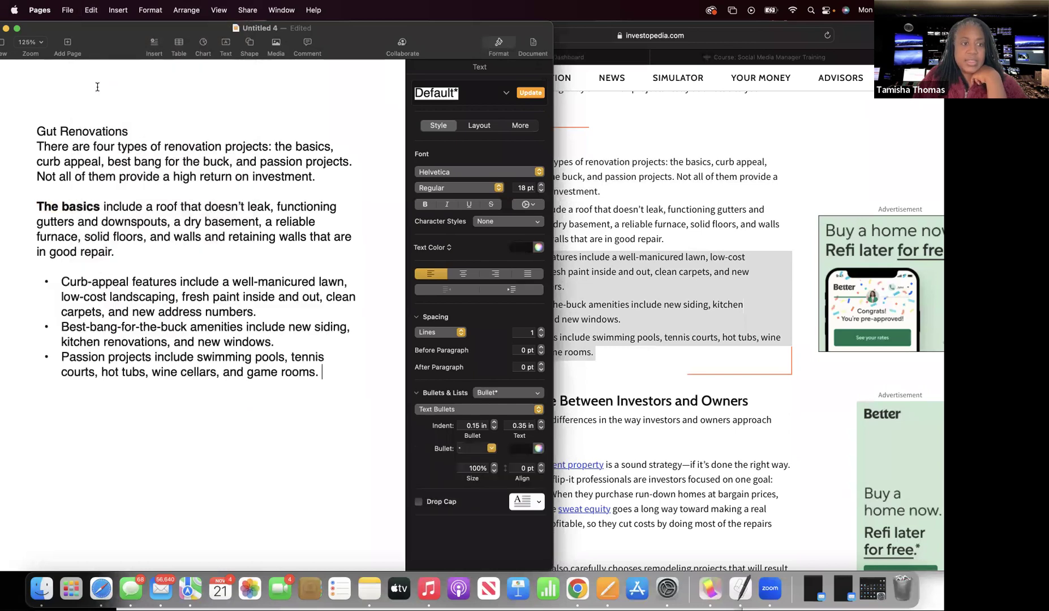
Remove and restore the blank line between the basics paragraph and the Curb-appeal bullet
{"action": "left_click", "coordinate": [56, 282]}
{"action": "key", "text": "BackSpace"}
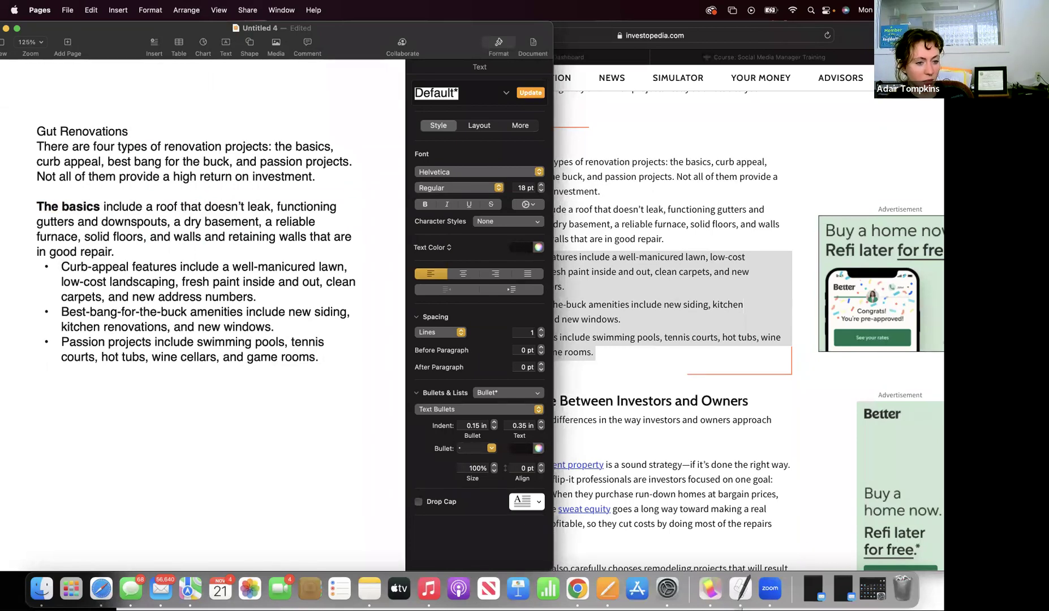
{"action": "key", "text": "Return"}
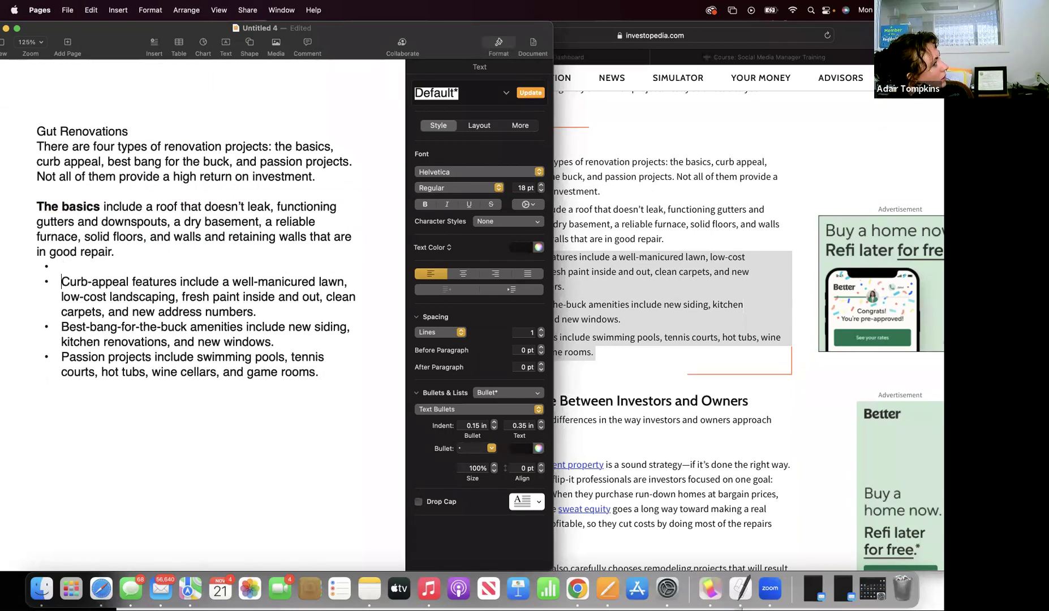
{"action": "key", "text": "BackSpace"}
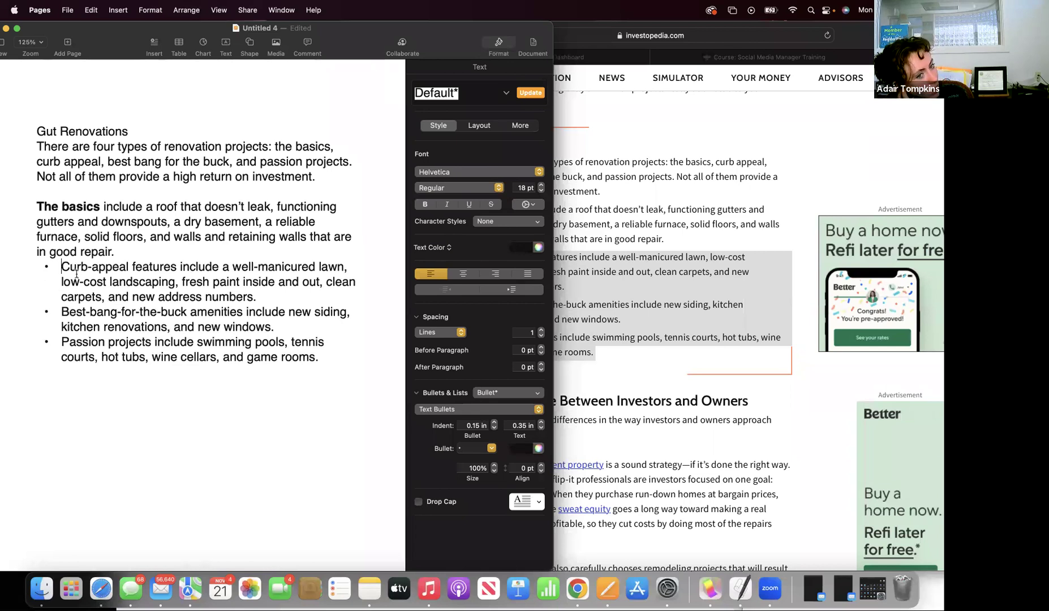
{"action": "left_click", "coordinate": [121, 251]}
{"action": "key", "text": "Return"}
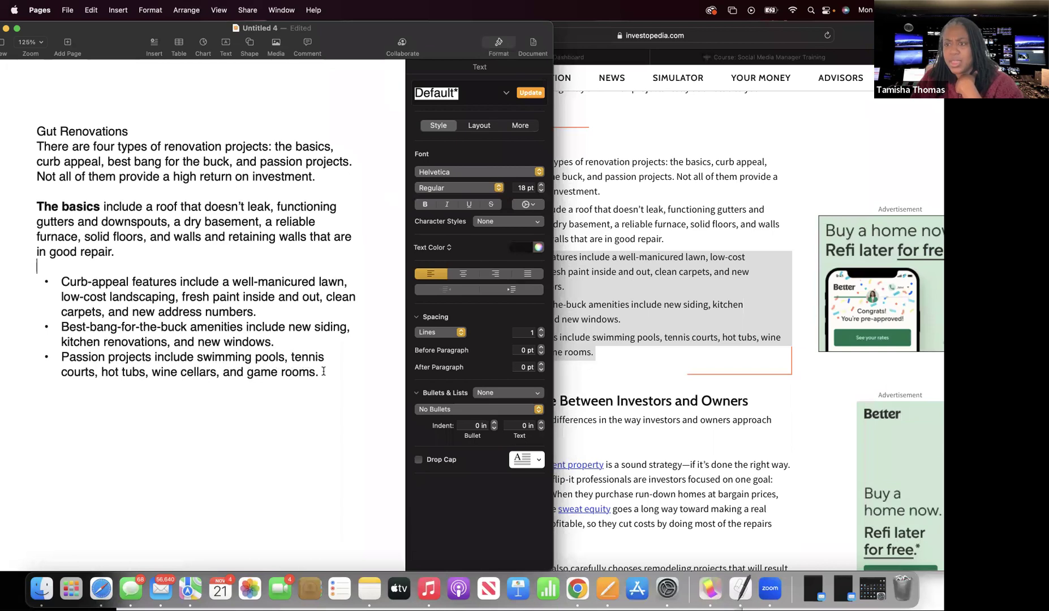
Delete the Passion projects item from the end of the list, including its empty bullet
{"action": "left_click_drag", "start_coordinate": [347, 374], "coordinate": [25, 360]}
{"action": "key", "text": "BackSpace"}
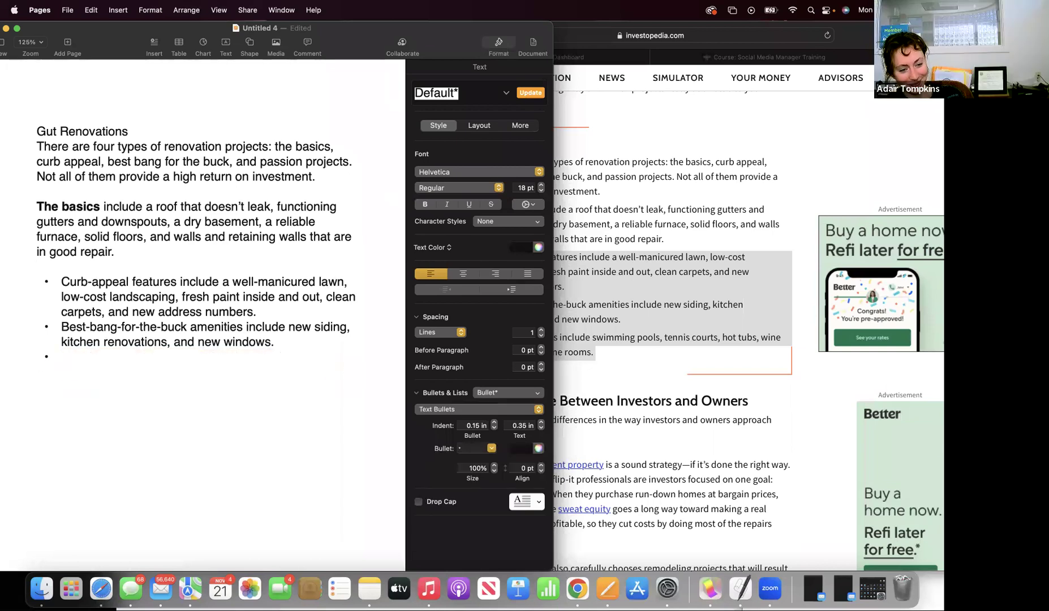
{"action": "key", "text": "BackSpace"}
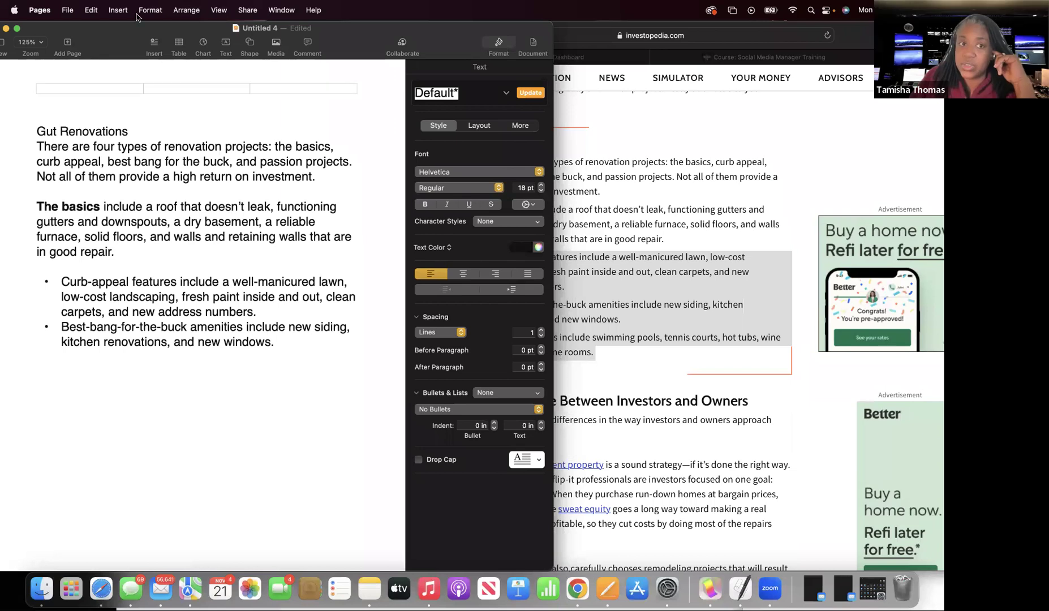
Move the Pages document and Safari windows aside and switch to the Social Media Manager Training course in Safari
{"action": "left_click_drag", "start_coordinate": [125, 30], "coordinate": [138, 246]}
{"action": "left_click", "coordinate": [684, 106]}
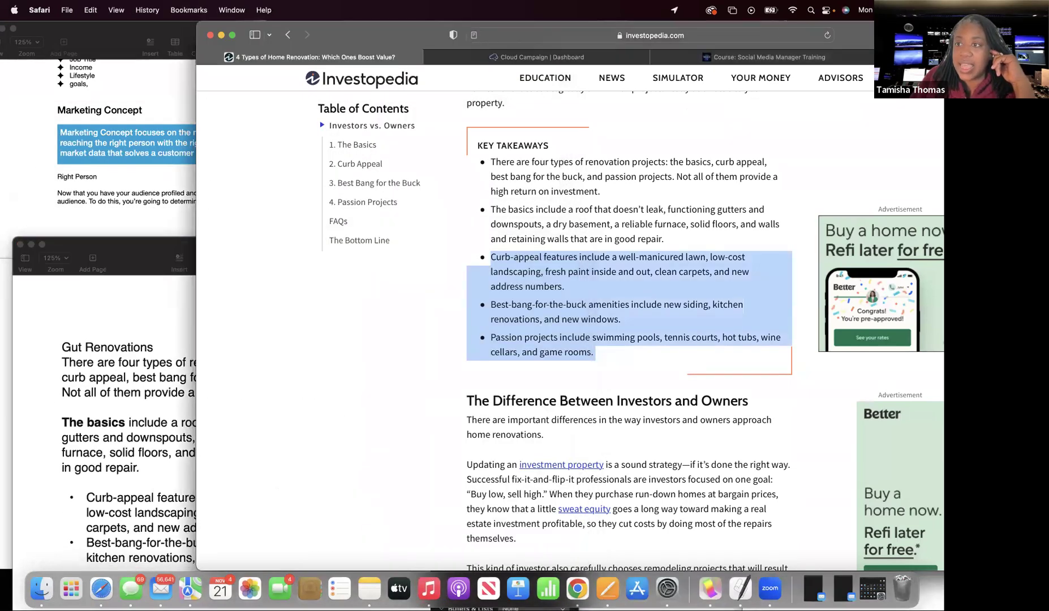
{"action": "double_click", "coordinate": [781, 29]}
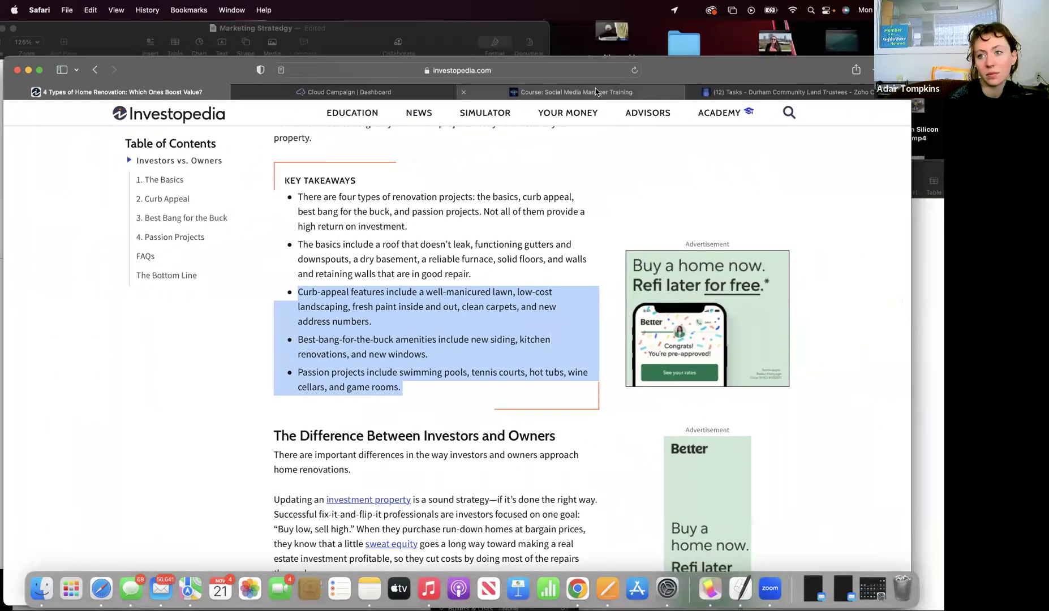
{"action": "left_click", "coordinate": [596, 92]}
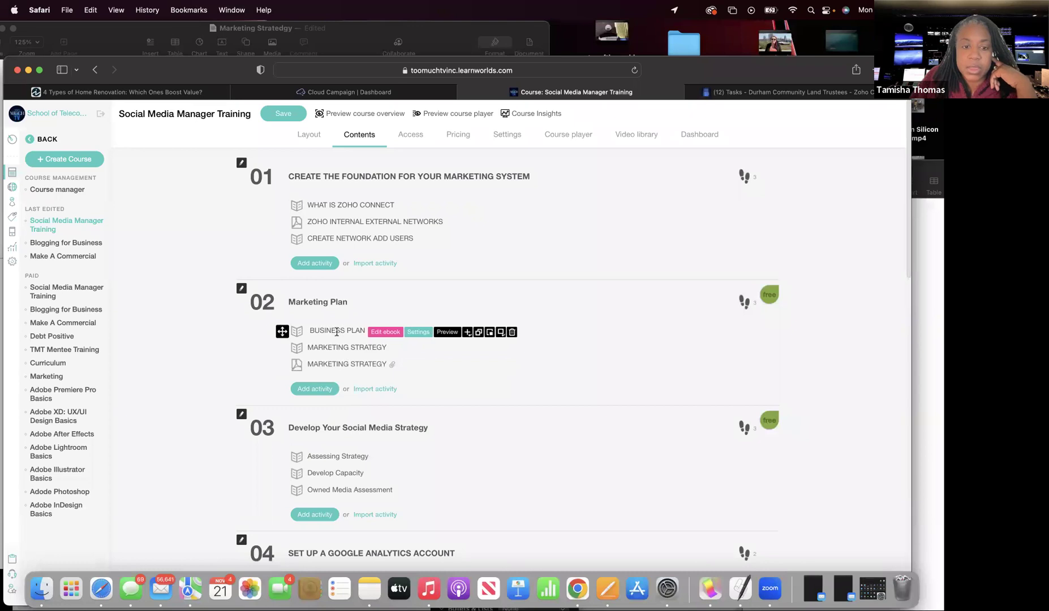
Preview the Owned Media Assessment activity in the Develop Your Social Media Strategy section, leaving its title as is
{"action": "scroll", "coordinate": [333, 454], "scroll_direction": "down", "scroll_amount": 2}
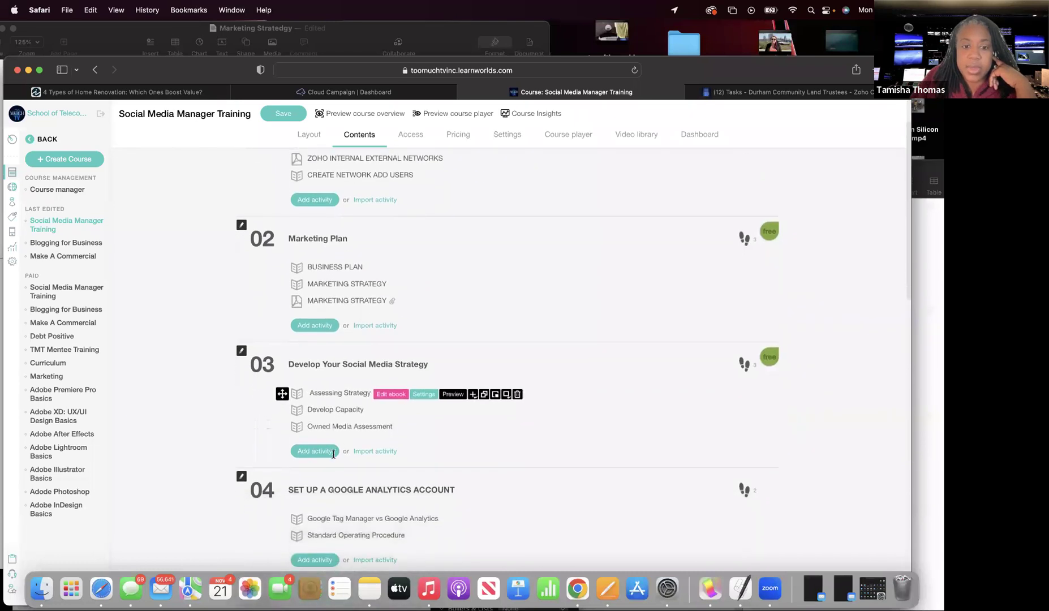
{"action": "left_click", "coordinate": [346, 426]}
{"action": "left_click_drag", "start_coordinate": [284, 426], "coordinate": [284, 425]}
{"action": "scroll", "coordinate": [394, 278], "scroll_direction": "down", "scroll_amount": 3}
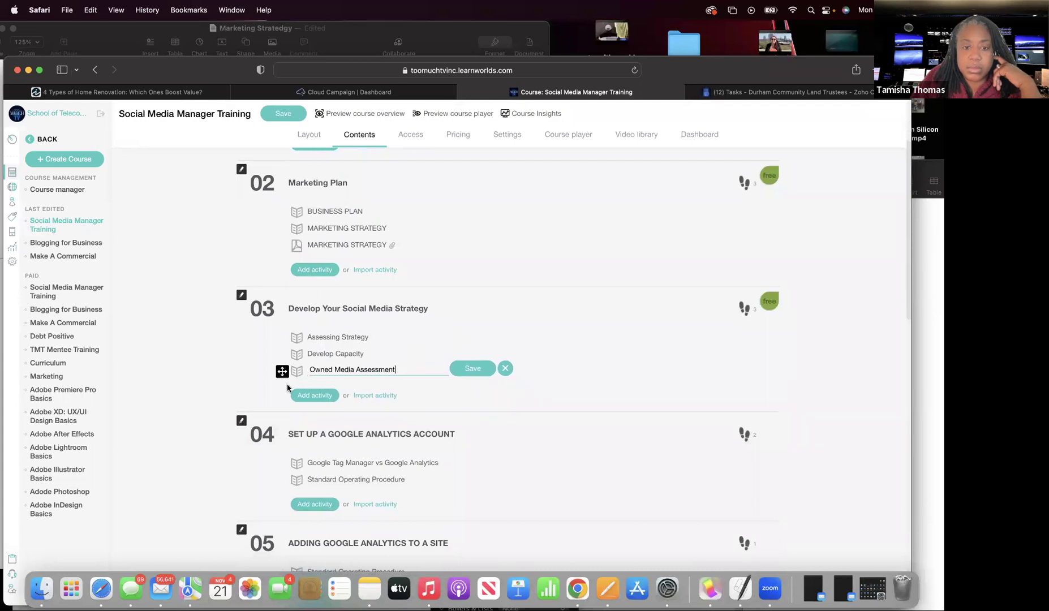
{"action": "key", "text": "Return"}
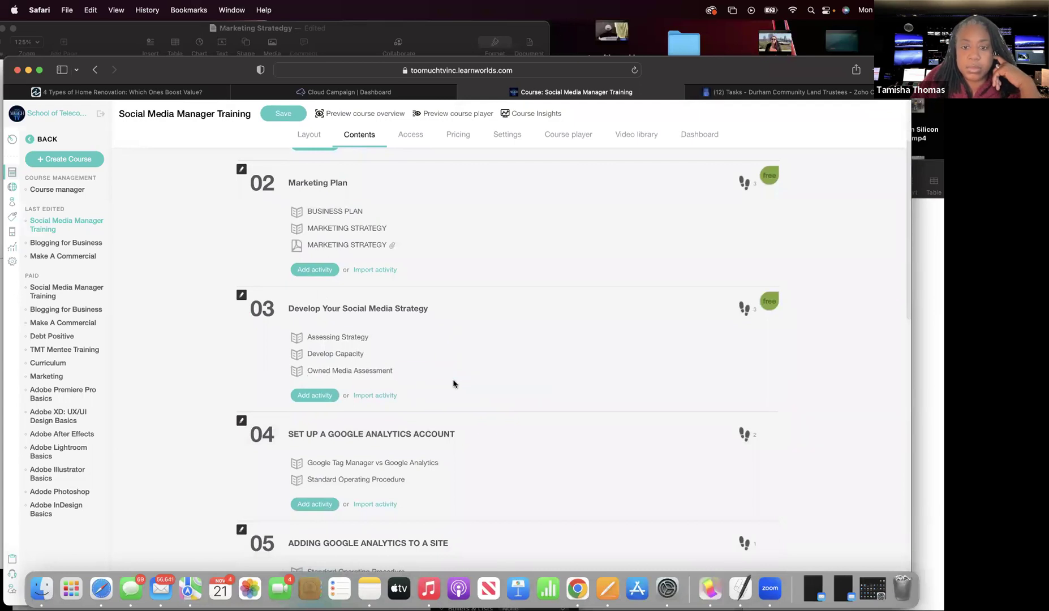
{"action": "left_click", "coordinate": [474, 377]}
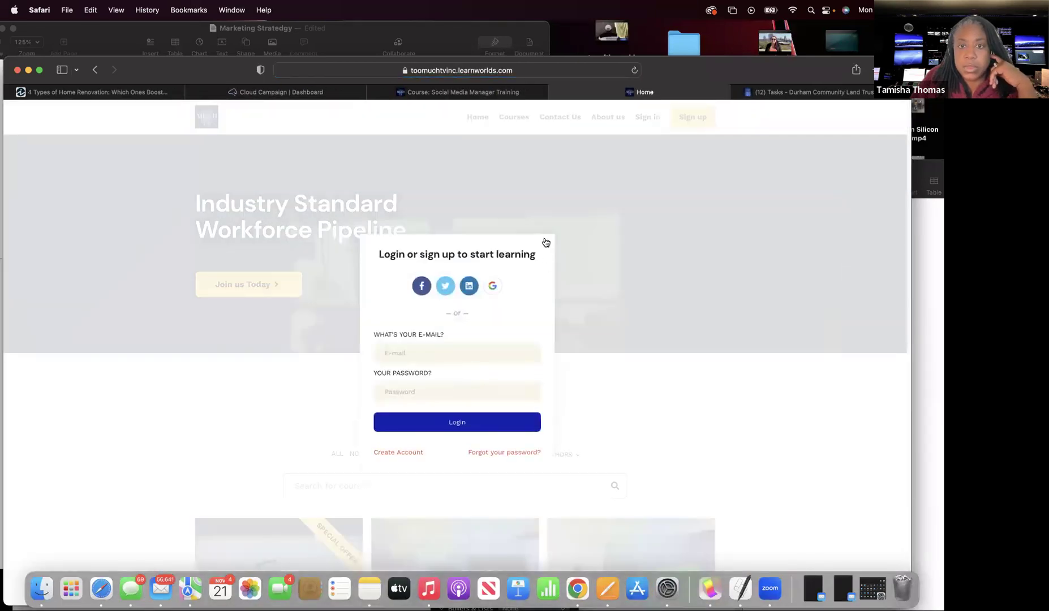
Dismiss the login prompt, preview the course's Owned Media Assessment activity again, and dismiss the login prompt on the preview page
{"action": "left_click", "coordinate": [546, 242]}
{"action": "left_click", "coordinate": [473, 91]}
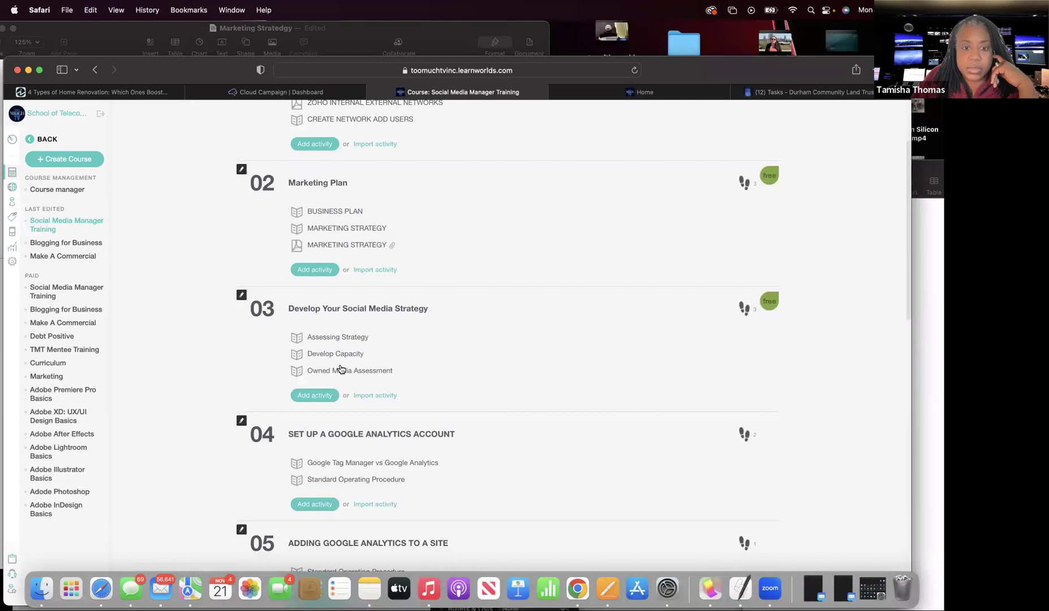
{"action": "mouse_move", "coordinate": [356, 369]}
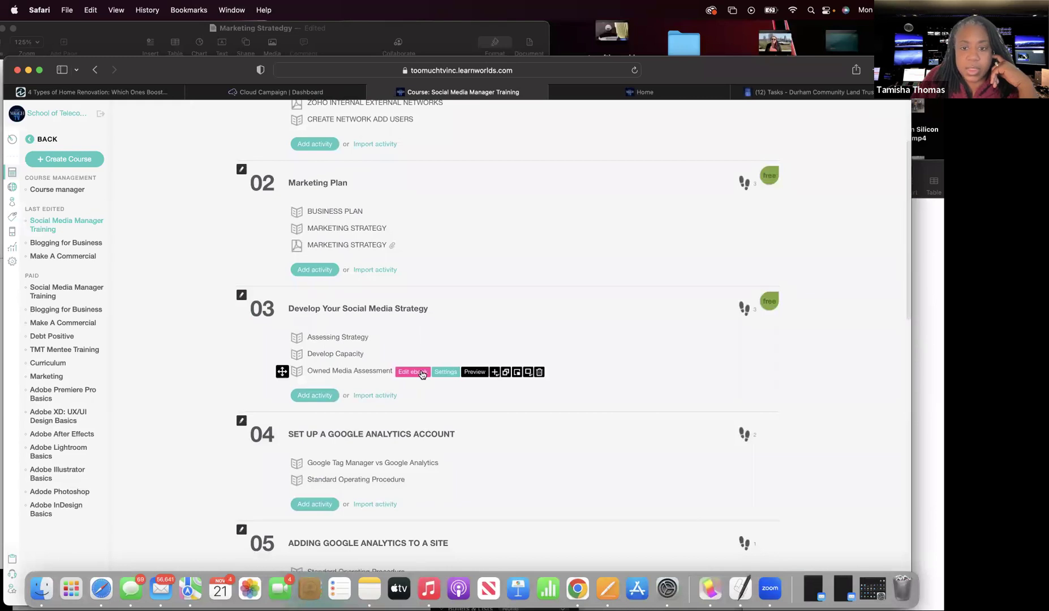
{"action": "left_click", "coordinate": [479, 374]}
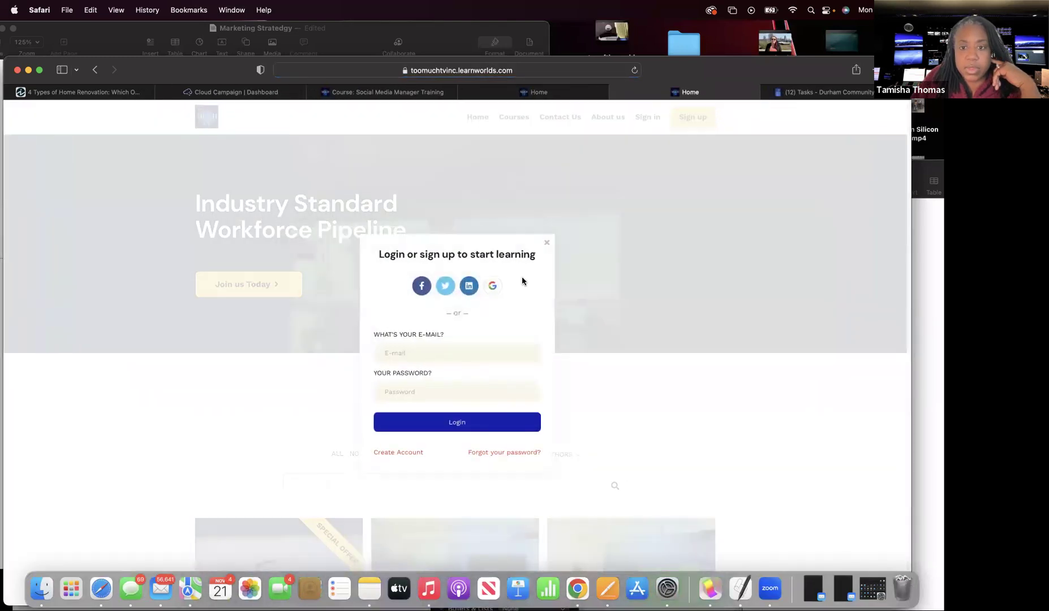
{"action": "left_click", "coordinate": [548, 242]}
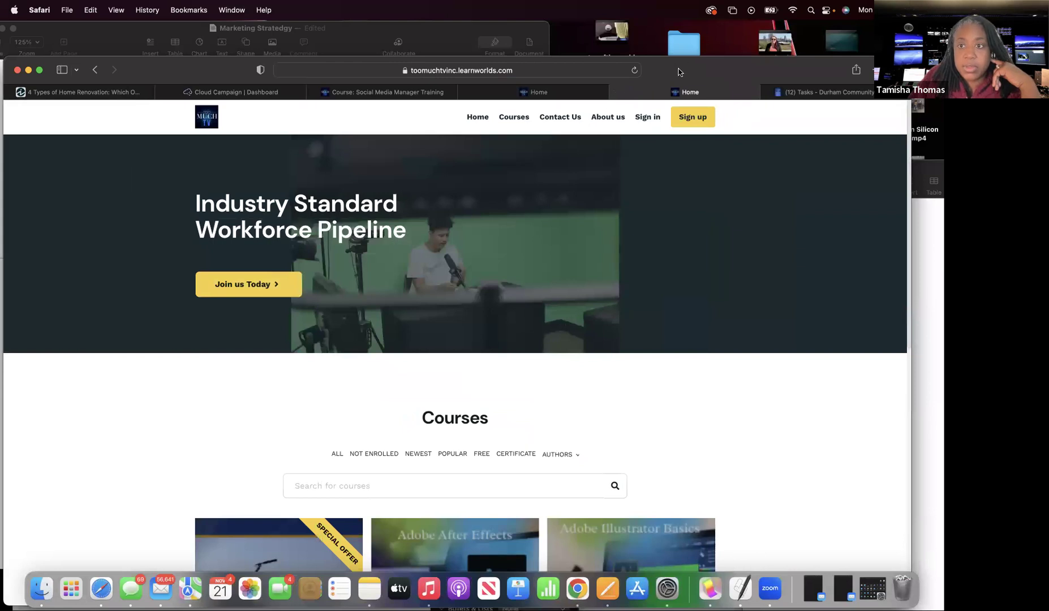
Check the Durham Community Land Trust tasks page, then return to the Social Media Manager Training course contents and reposition the browser window
{"action": "left_click_drag", "start_coordinate": [697, 69], "coordinate": [592, 64]}
{"action": "left_click", "coordinate": [699, 88]}
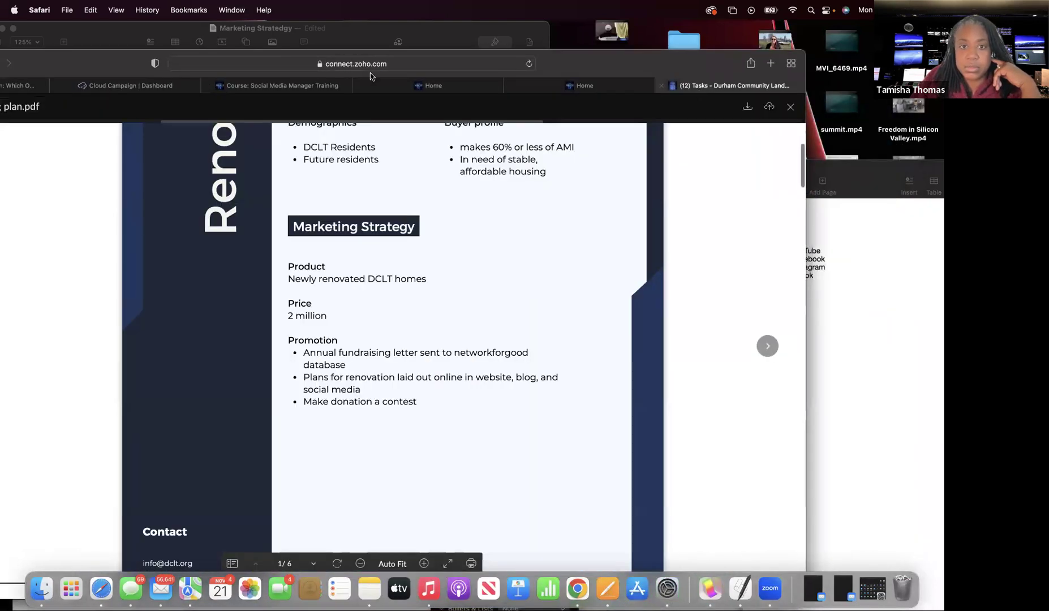
{"action": "left_click", "coordinate": [403, 91]}
{"action": "left_click", "coordinate": [283, 90]}
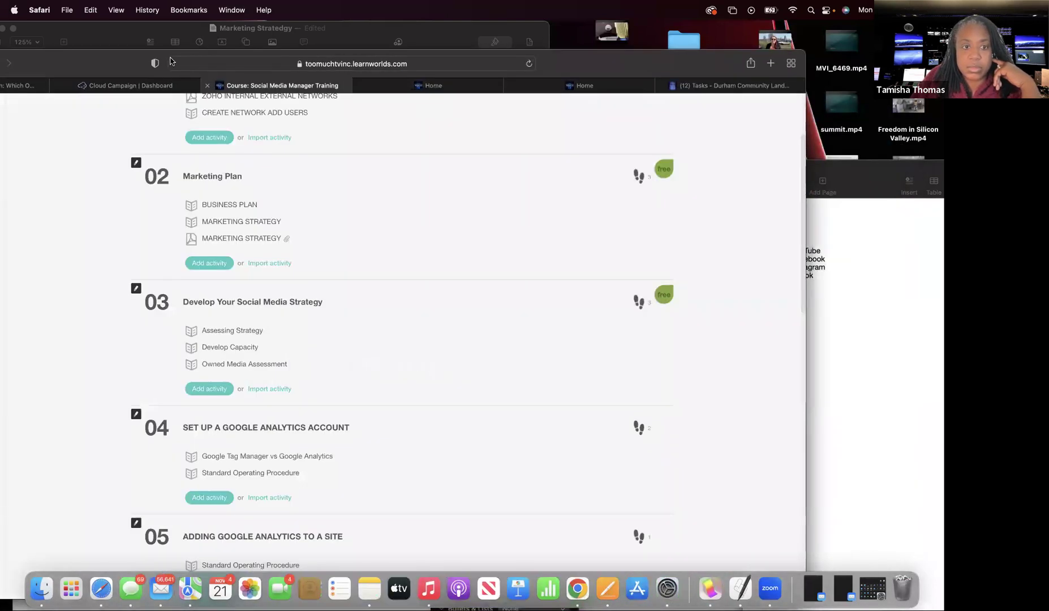
{"action": "left_click_drag", "start_coordinate": [134, 62], "coordinate": [301, 50]}
{"action": "scroll", "coordinate": [299, 202], "scroll_direction": "up", "scroll_amount": 5}
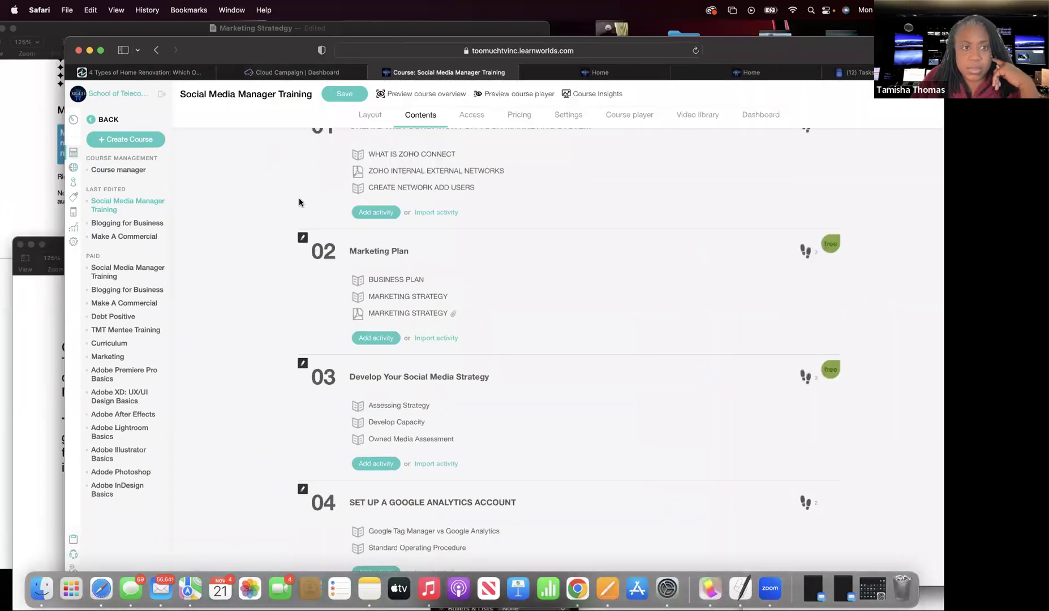
Try to open the Owned Media Assessment ebook for editing
{"action": "mouse_move", "coordinate": [445, 471]}
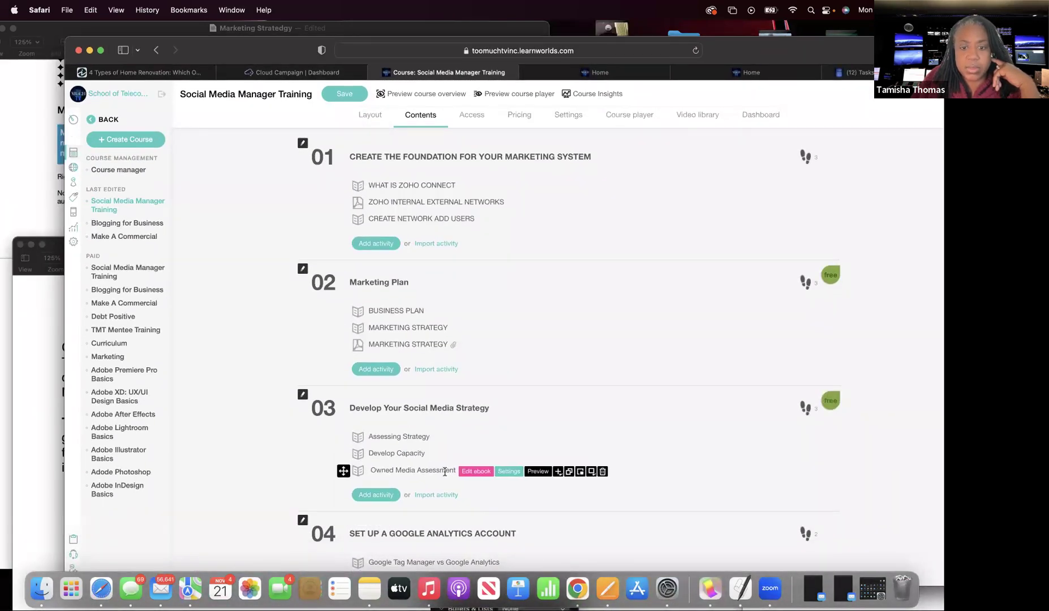
{"action": "left_click", "coordinate": [476, 472]}
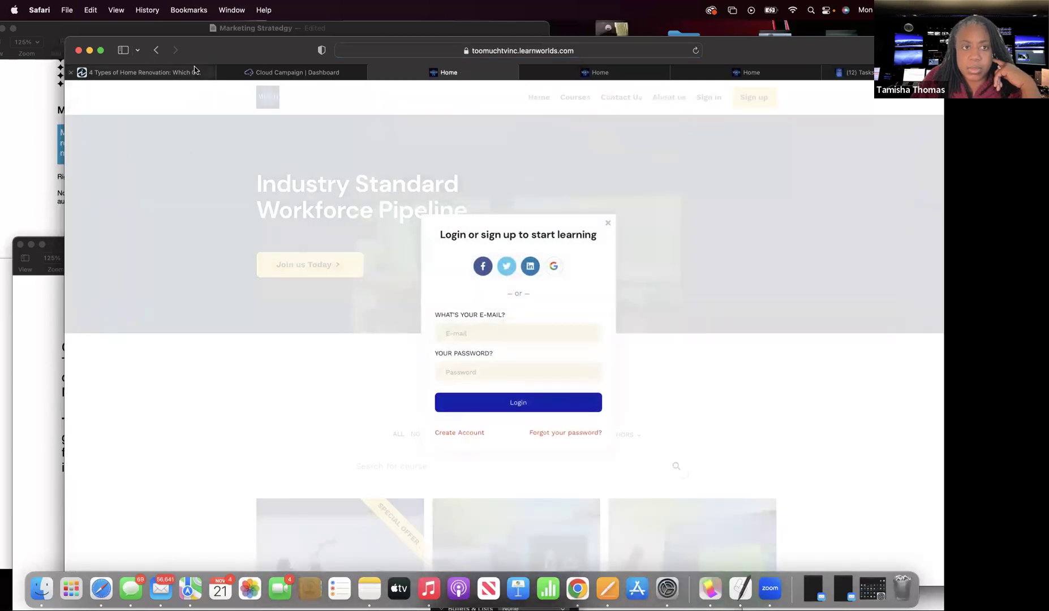
{"action": "left_click", "coordinate": [616, 79]}
{"action": "left_click", "coordinate": [431, 75]}
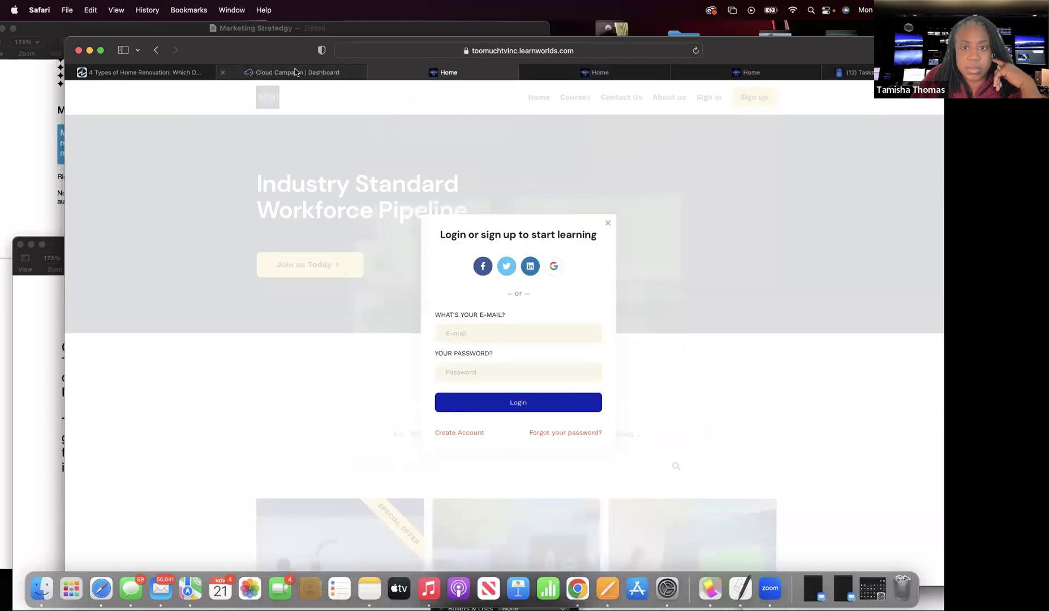
Load toomuchtvinc.learnworlds.com in the current browser page, without the login prompt, and reposition the window
{"action": "left_click_drag", "start_coordinate": [739, 54], "coordinate": [510, 102]}
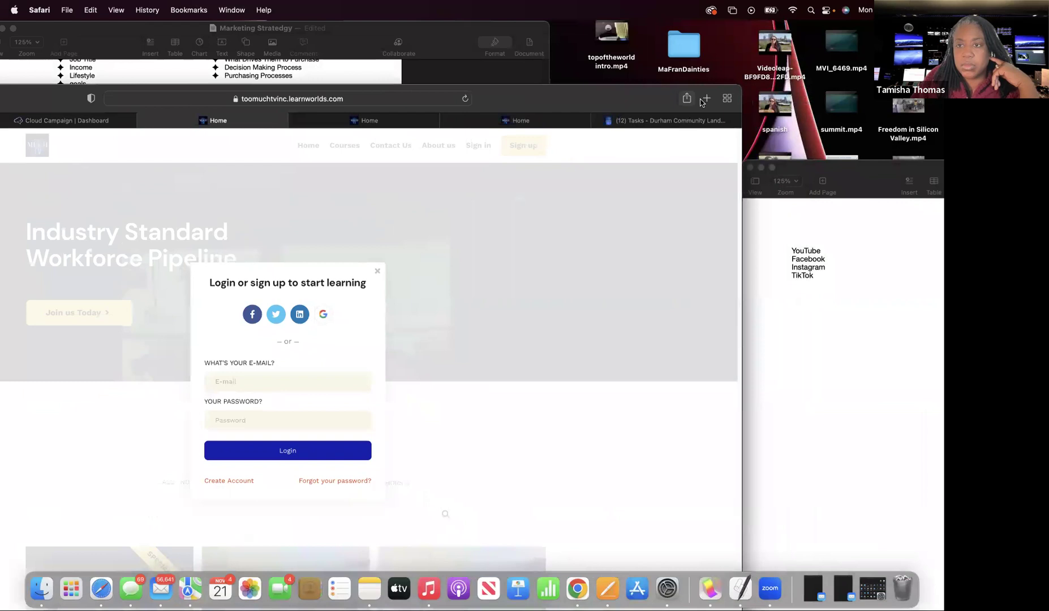
{"action": "left_click", "coordinate": [357, 101]}
{"action": "key", "text": "BackSpace"}
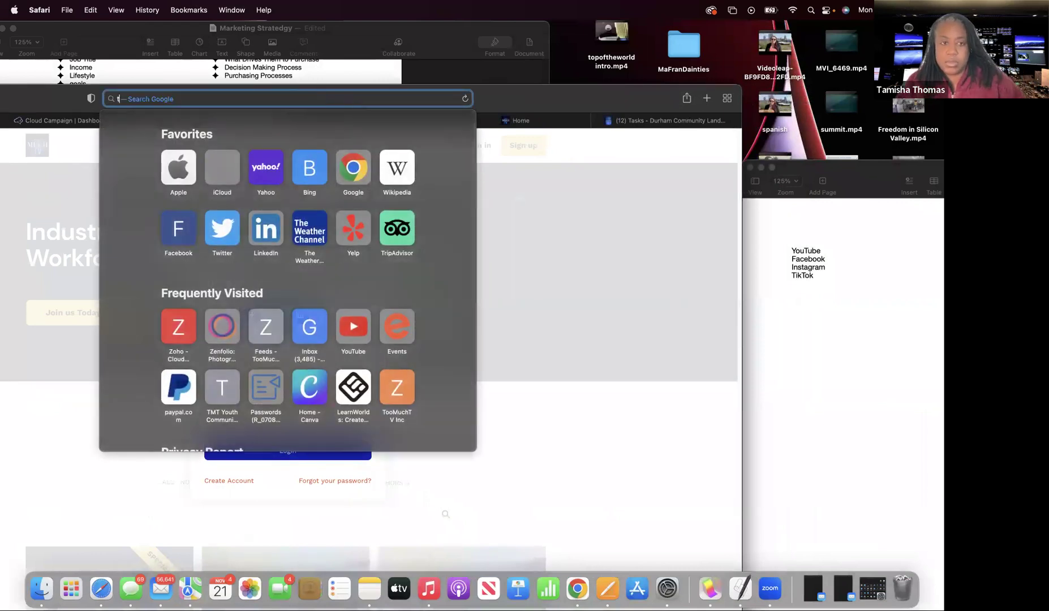
{"action": "type", "text": "toomu"}
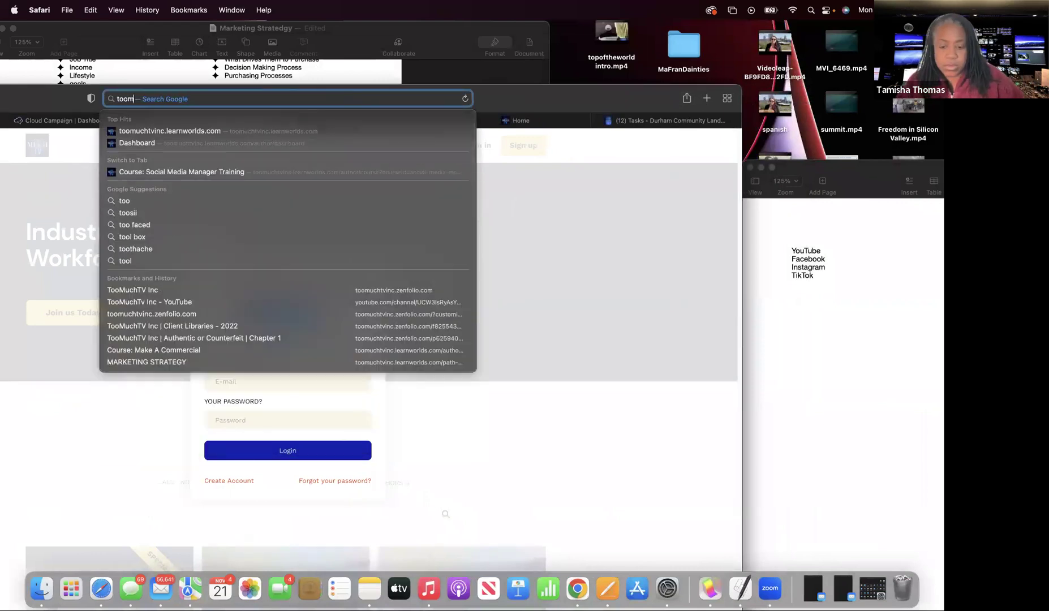
{"action": "left_click", "coordinate": [300, 131]}
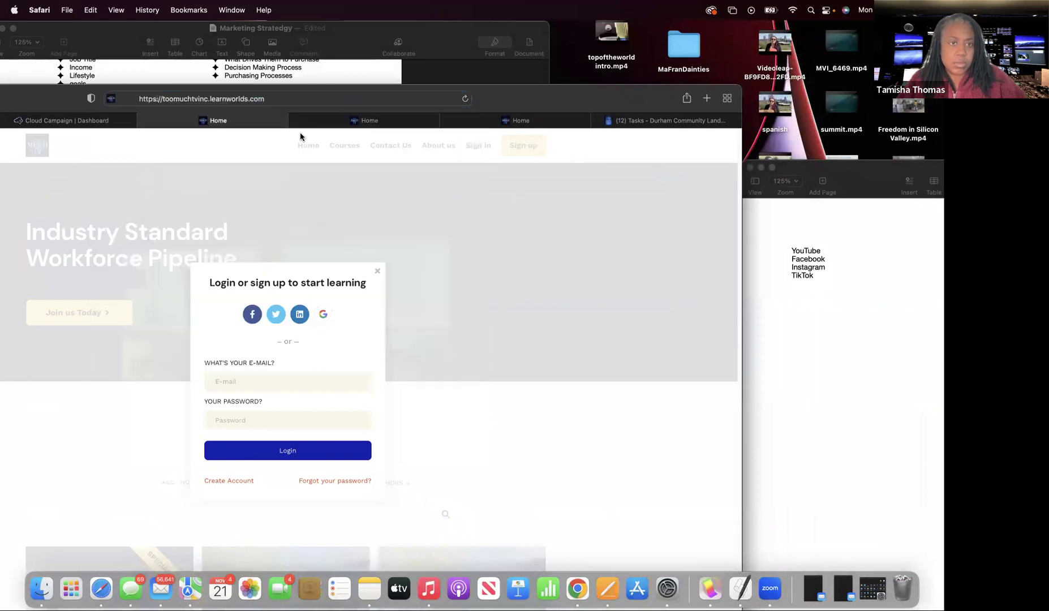
{"action": "double_click", "coordinate": [515, 102]}
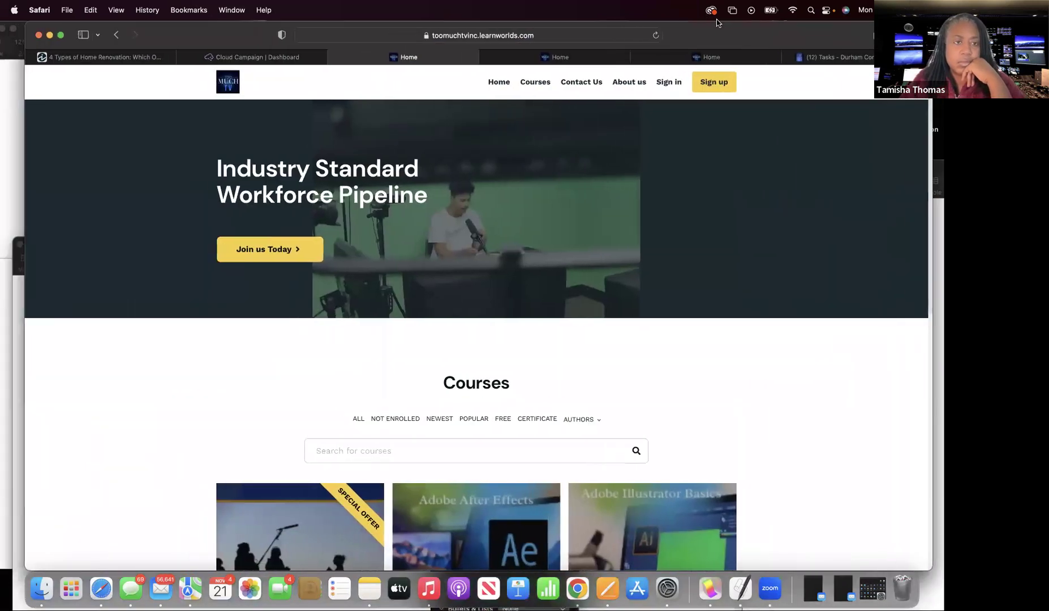
View the Cloud Campaign calendar and return to the TooMuchTV home page
{"action": "left_click", "coordinate": [136, 59]}
{"action": "left_click", "coordinate": [259, 55]}
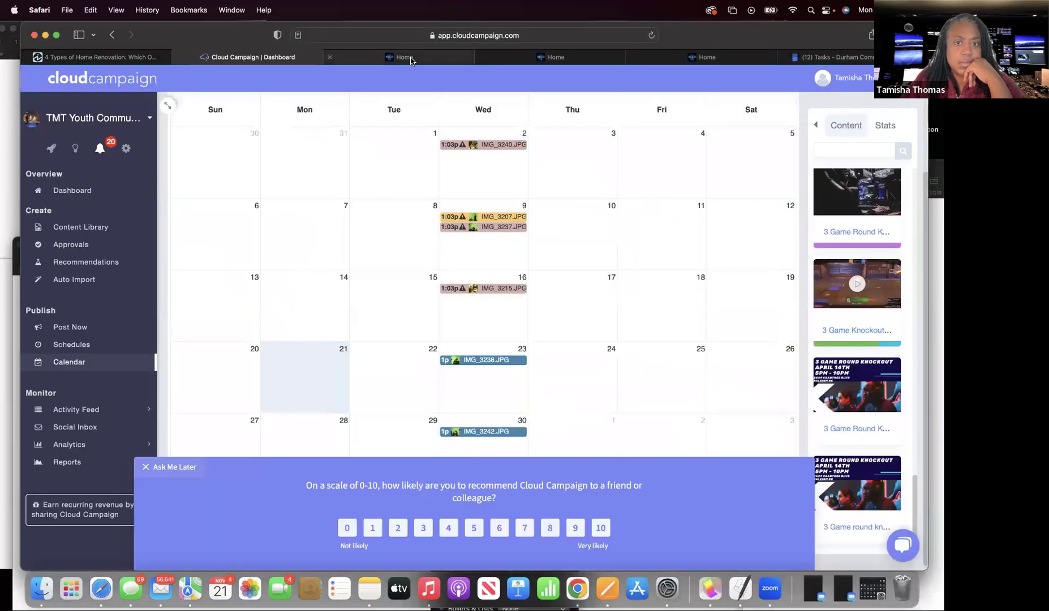
{"action": "left_click", "coordinate": [365, 60]}
{"action": "left_click_drag", "start_coordinate": [763, 37], "coordinate": [743, 72]}
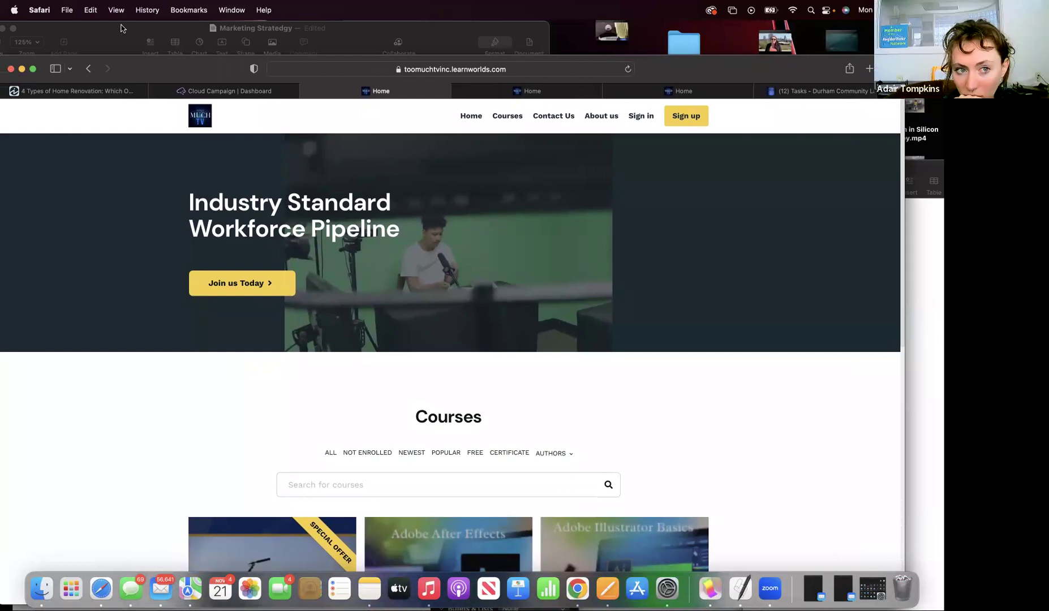
View the Key Takeaways in the Investopedia home renovation article and switch back to a TooMuchTV home page
{"action": "left_click", "coordinate": [67, 92]}
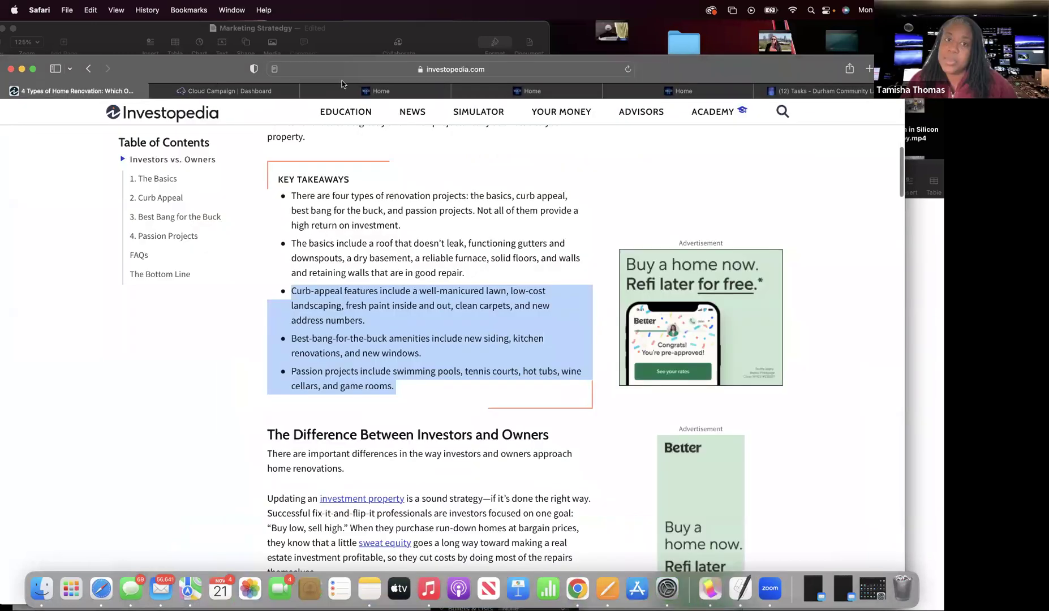
{"action": "left_click_drag", "start_coordinate": [746, 71], "coordinate": [639, 21]}
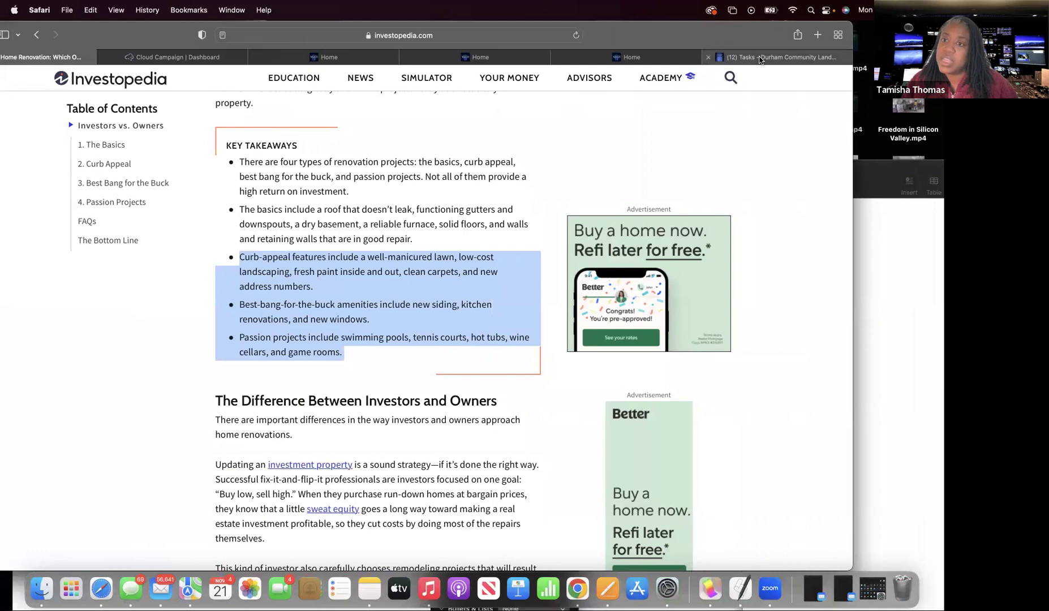
{"action": "left_click", "coordinate": [759, 57]}
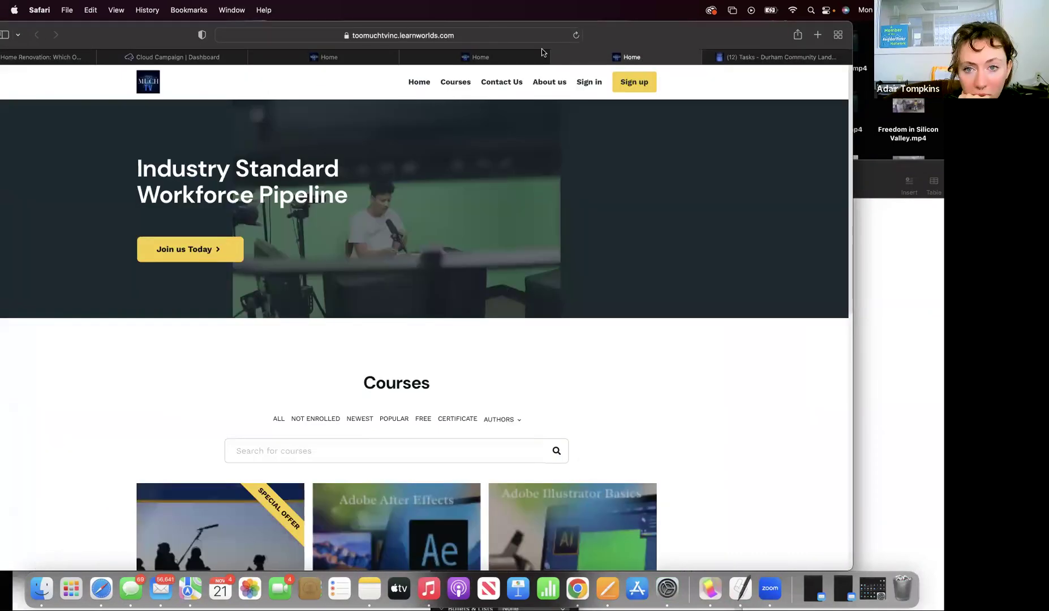
{"action": "left_click_drag", "start_coordinate": [757, 34], "coordinate": [781, 54]}
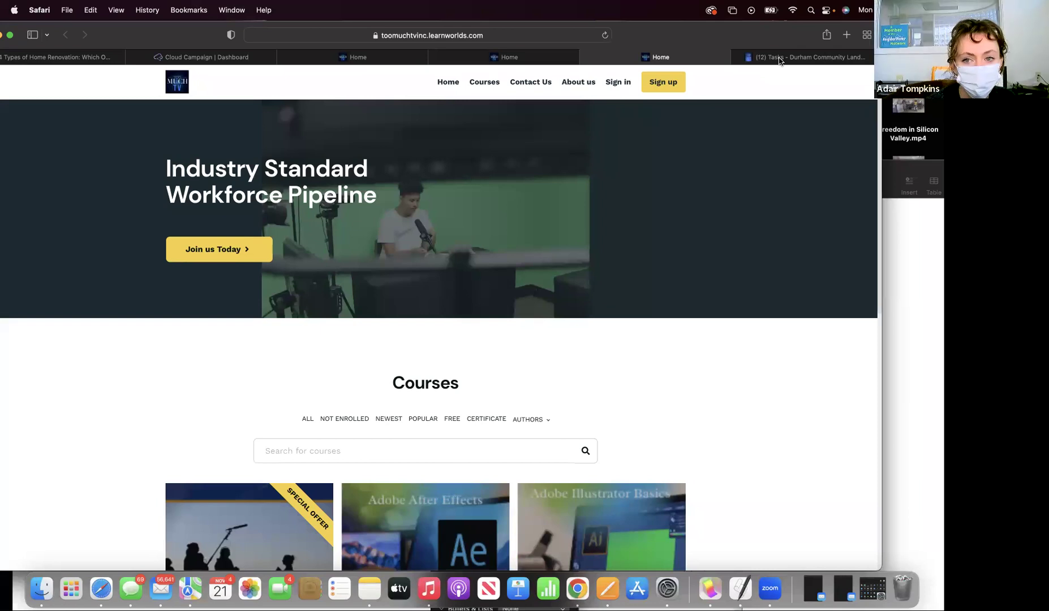
{"action": "left_click_drag", "start_coordinate": [775, 49], "coordinate": [786, 82]}
{"action": "left_click", "coordinate": [567, 107]}
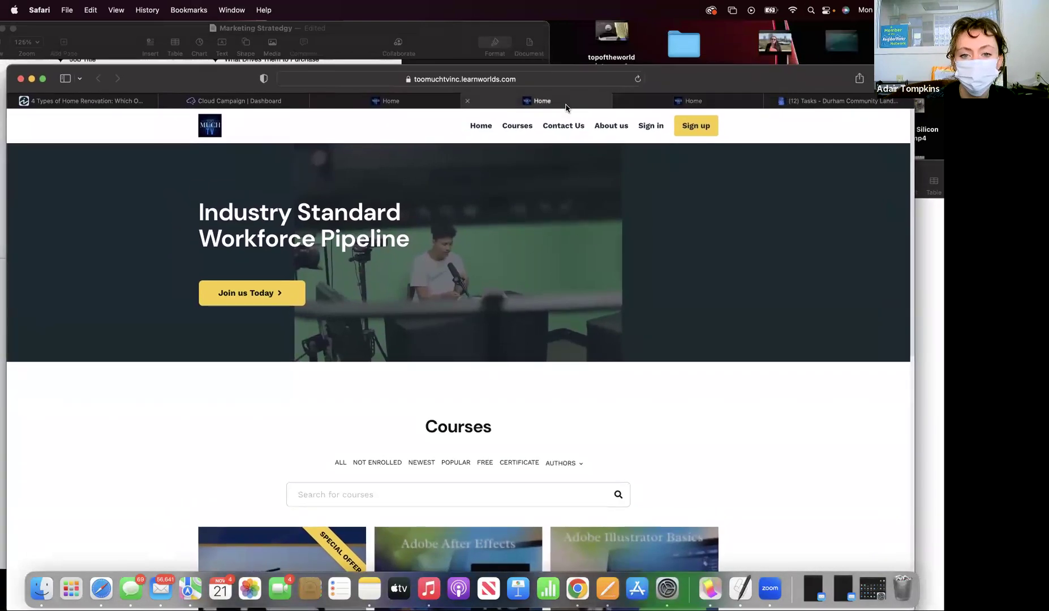
{"action": "left_click", "coordinate": [405, 104]}
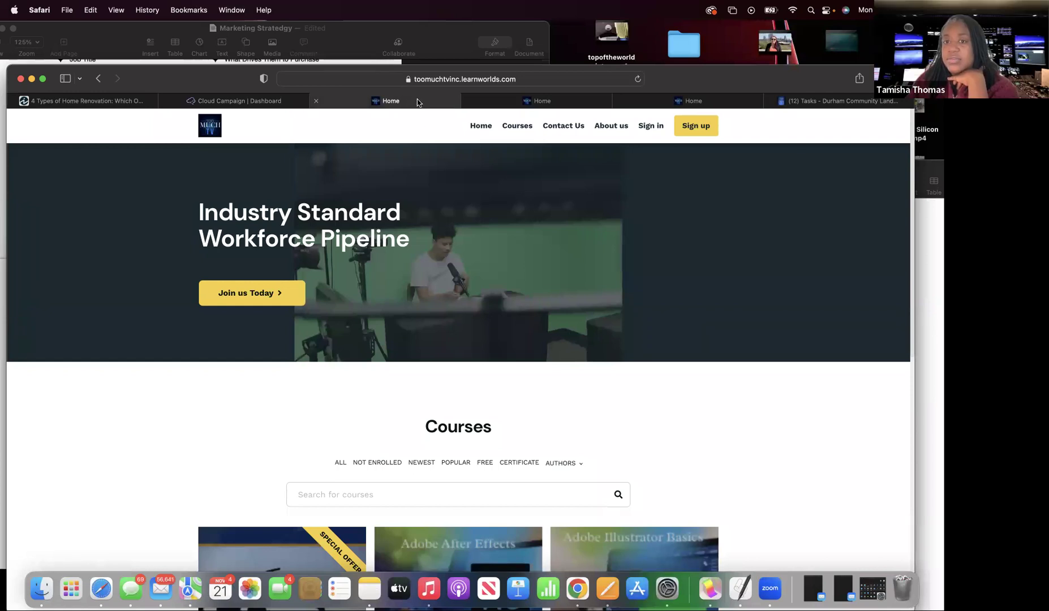
{"action": "left_click_drag", "start_coordinate": [681, 79], "coordinate": [687, 46]}
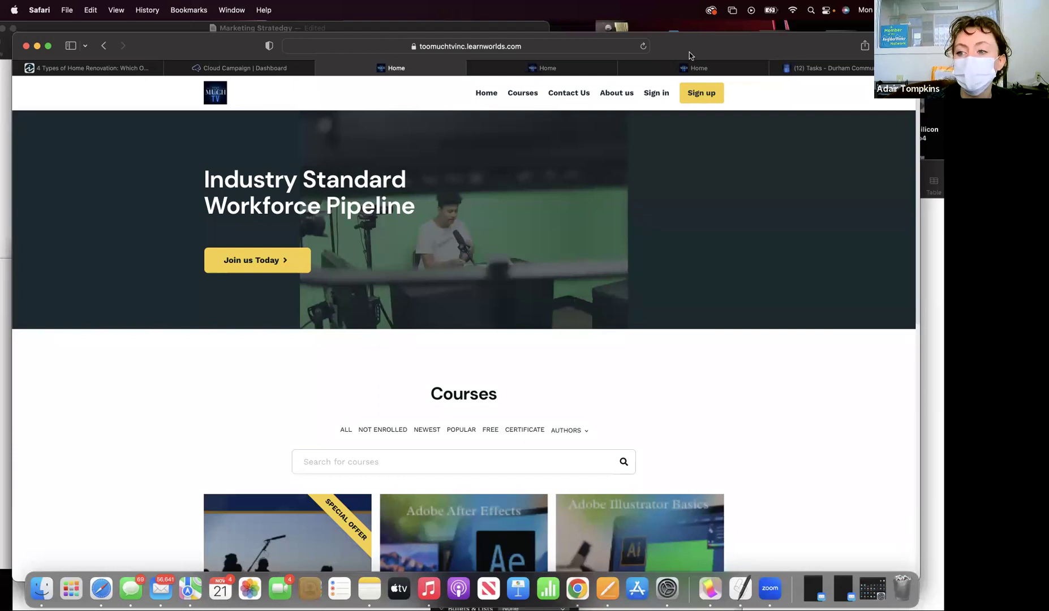
{"action": "mouse_move", "coordinate": [693, 62]}
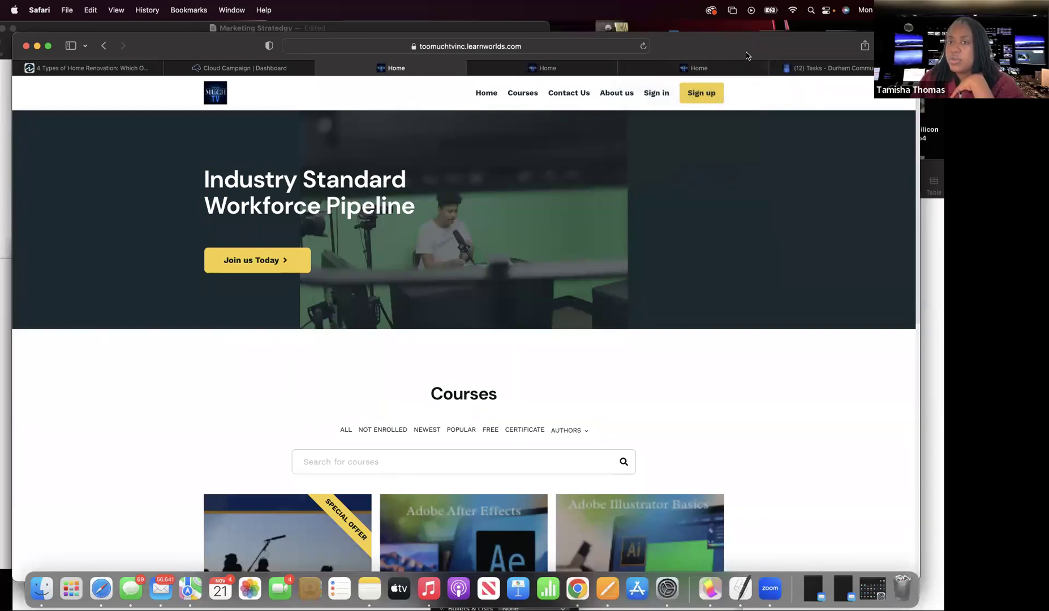
{"action": "left_click_drag", "start_coordinate": [743, 57], "coordinate": [730, 78]}
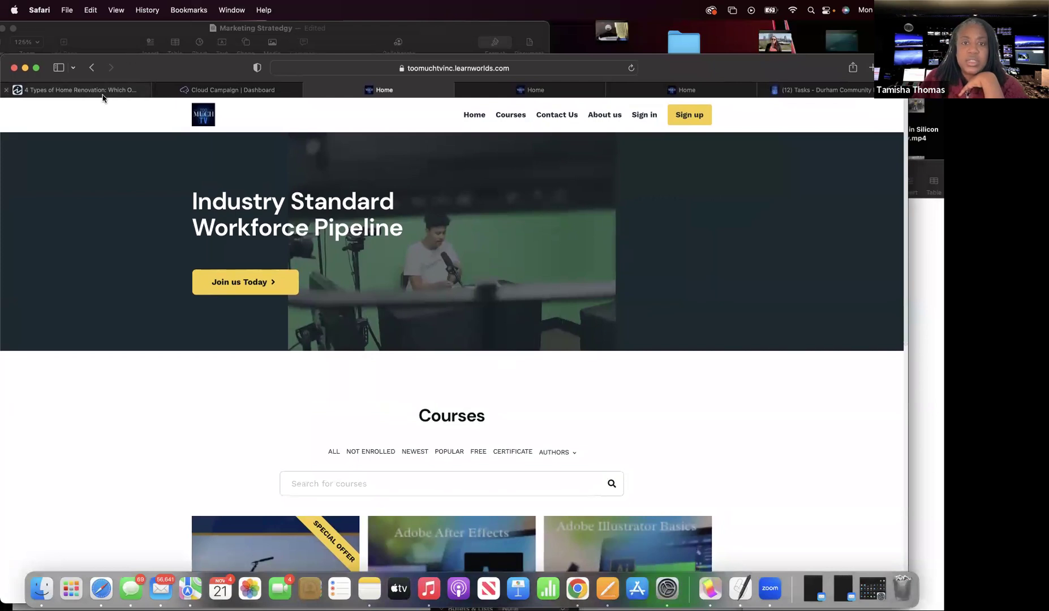
Revisit the Investopedia article's Key Takeaways with the browser window lowered, then go back to the TooMuchTV home page
{"action": "left_click", "coordinate": [104, 89]}
{"action": "left_click_drag", "start_coordinate": [682, 96], "coordinate": [682, 141]}
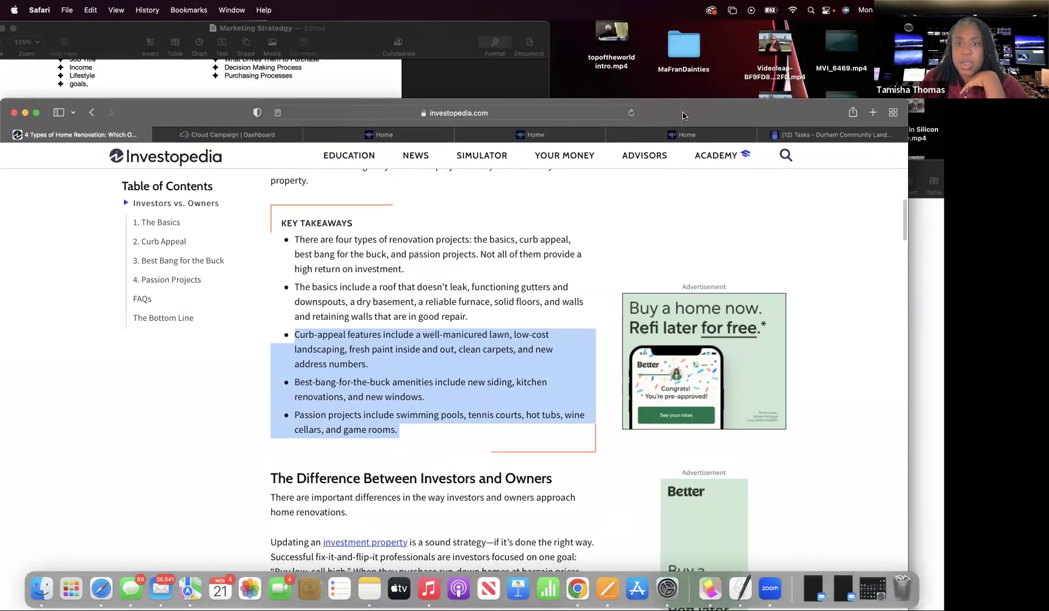
{"action": "left_click", "coordinate": [574, 140]}
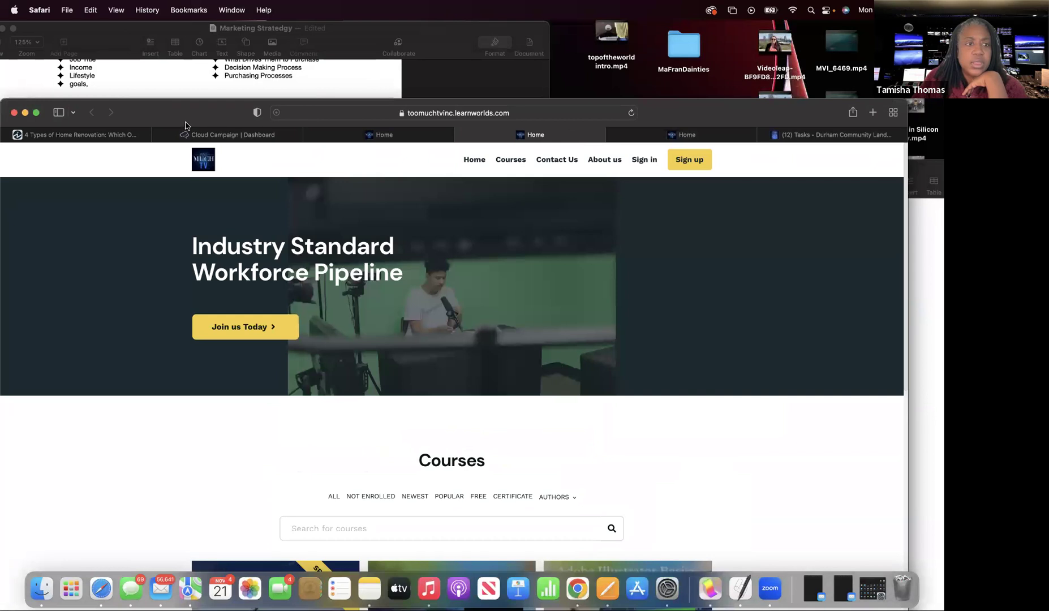
Move Safari aside, reposition the Marketing Stratedgy document in Pages, and bring Safari back in front of it
{"action": "left_click_drag", "start_coordinate": [193, 116], "coordinate": [329, 391]}
{"action": "left_click_drag", "start_coordinate": [125, 31], "coordinate": [169, 99]}
{"action": "left_click_drag", "start_coordinate": [315, 97], "coordinate": [255, 30]}
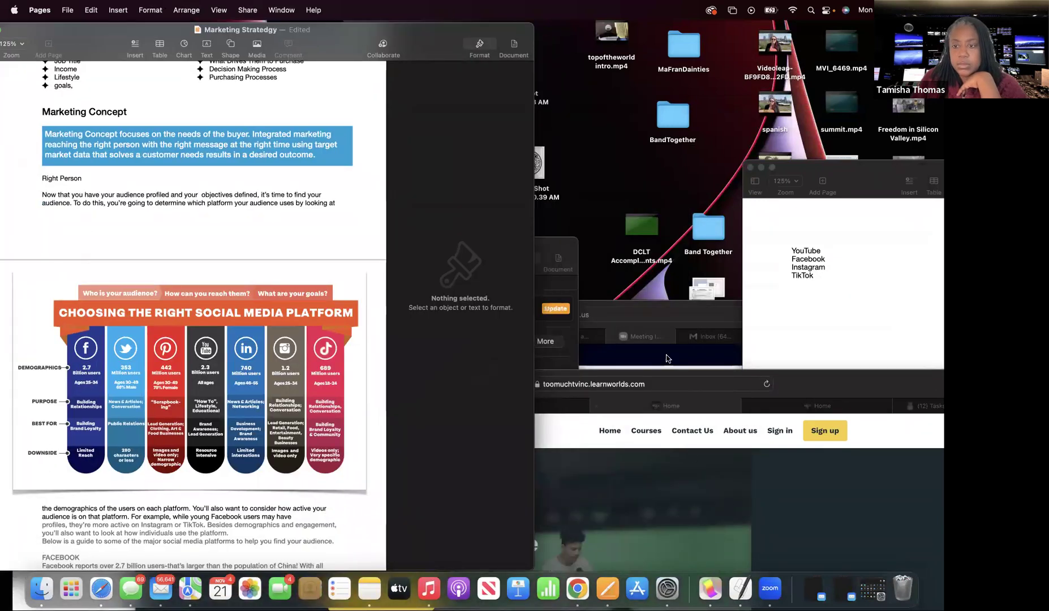
{"action": "left_click", "coordinate": [672, 384]}
{"action": "left_click_drag", "start_coordinate": [489, 377], "coordinate": [399, 102]}
Review the Investopedia article and the Cloud Campaign calendar, ending on the TooMuchTV home page
{"action": "left_click", "coordinate": [148, 130]}
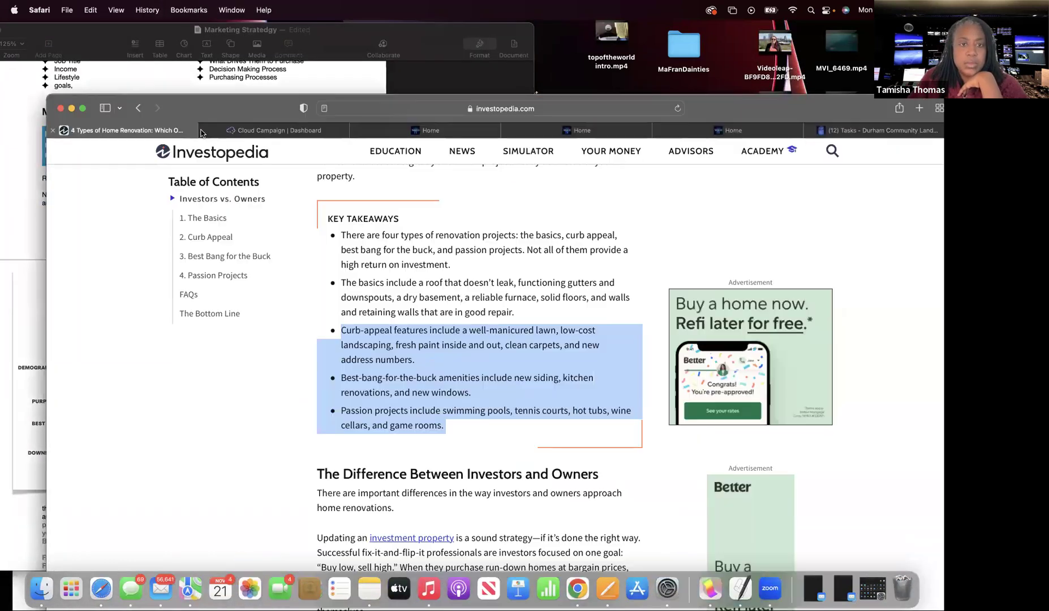
{"action": "left_click", "coordinate": [245, 130]}
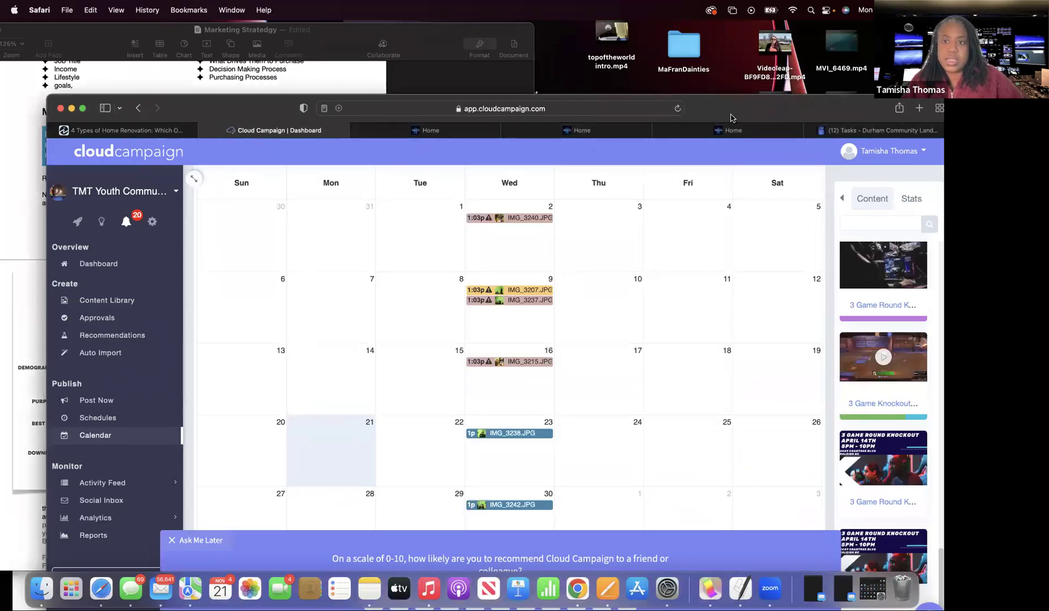
{"action": "left_click", "coordinate": [491, 130]}
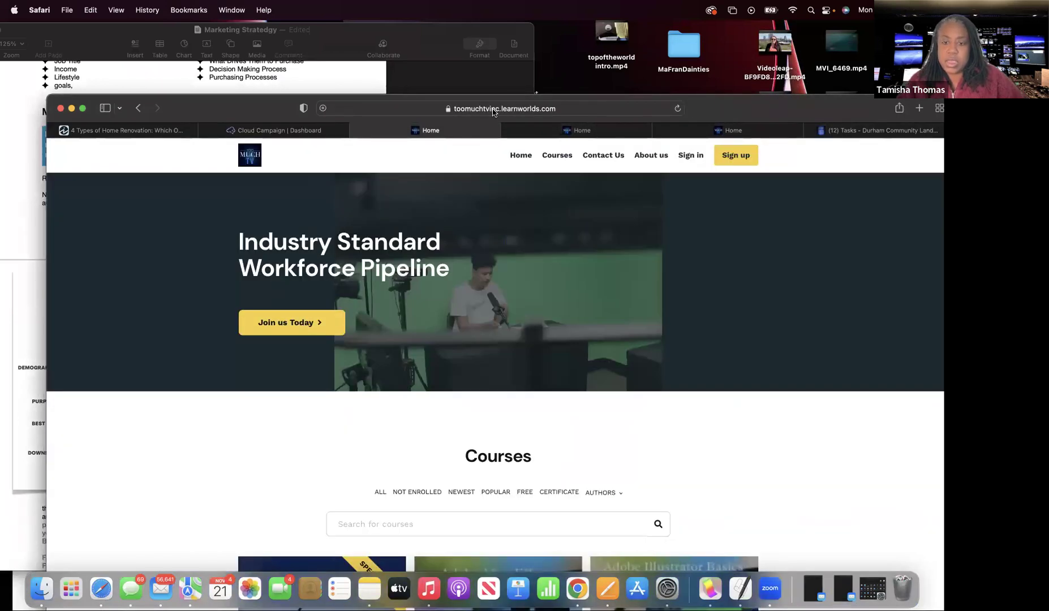
Load google.com in the current TooMuchTV home page tab
{"action": "left_click", "coordinate": [531, 109]}
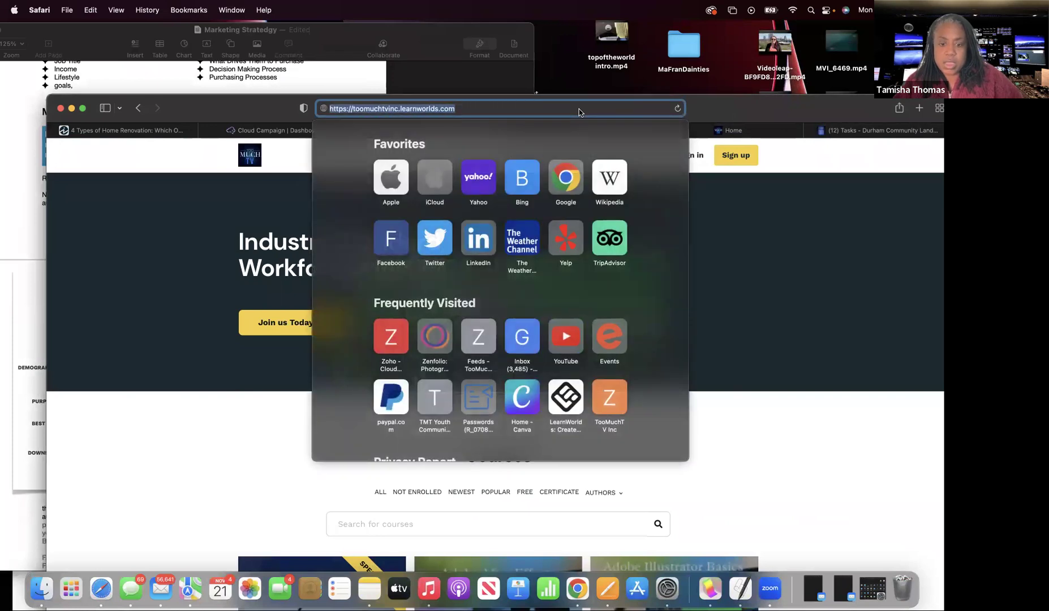
{"action": "type", "text": "v"}
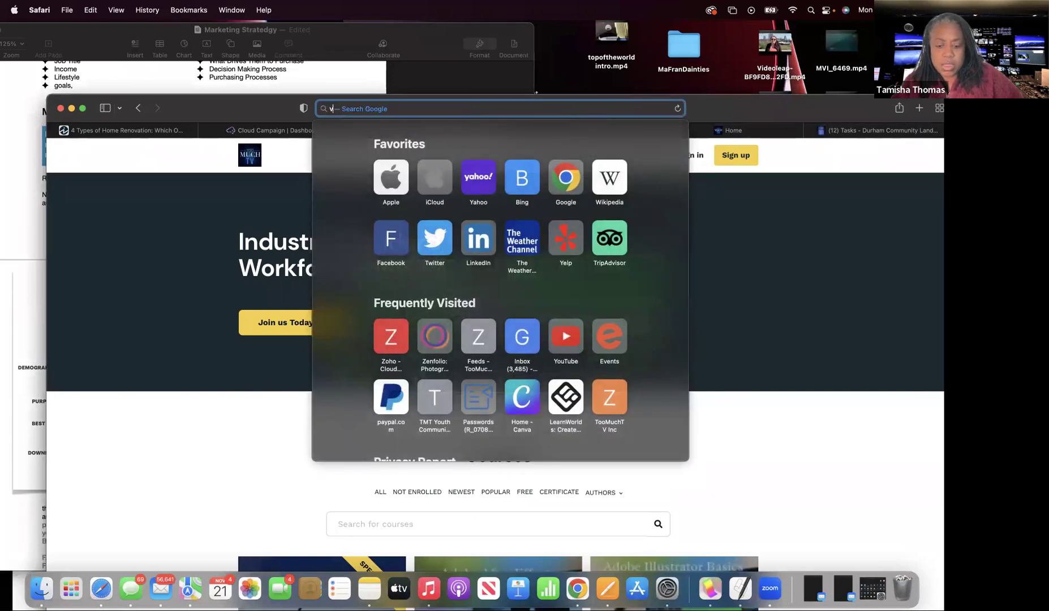
{"action": "type", "text": "you"}
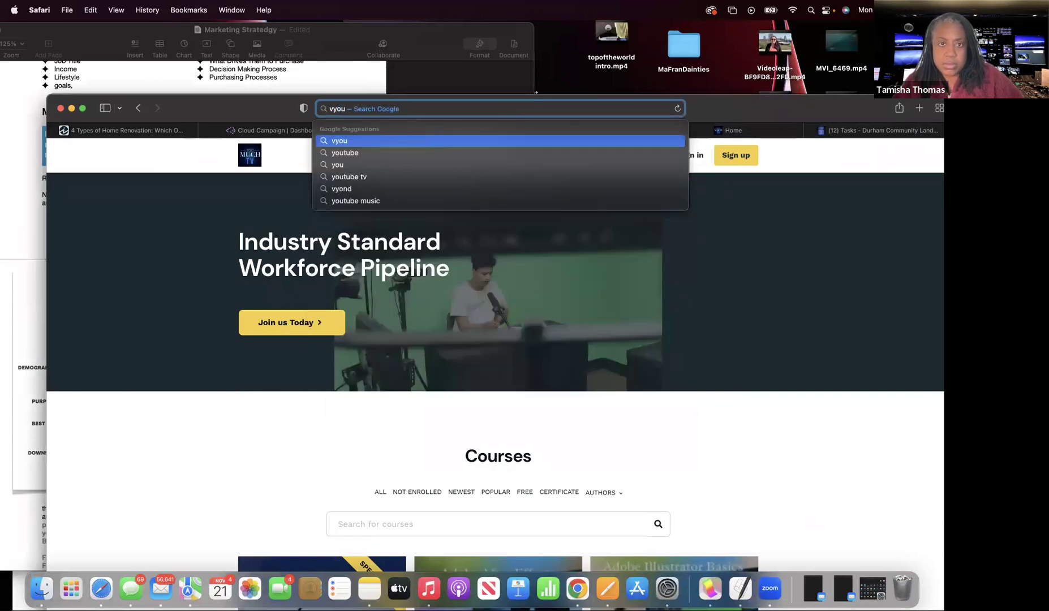
{"action": "key", "text": "BackSpace"}
{"action": "key", "text": "BackSpace"}
{"action": "key", "text": "BackSpace"}
{"action": "key", "text": "BackSpace"}
{"action": "type", "text": "goo"}
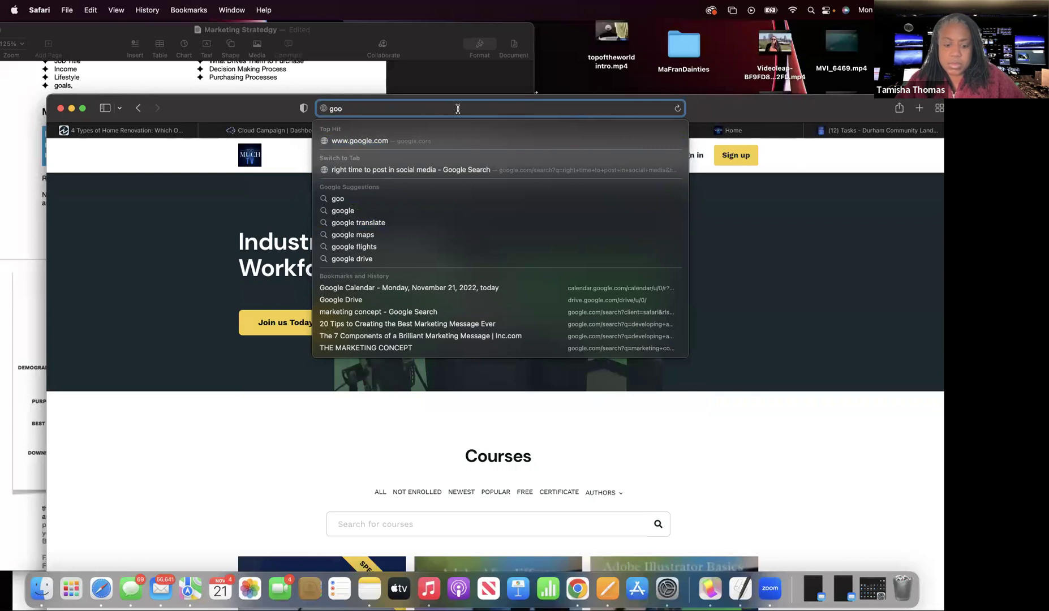
{"action": "type", "text": "gle"}
{"action": "key", "text": "Return"}
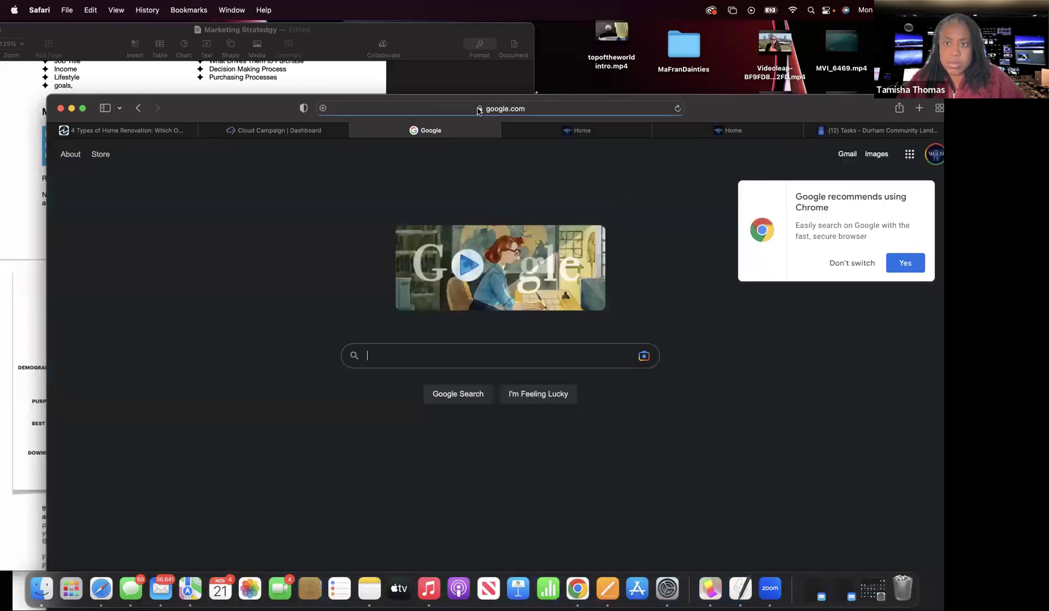
Reposition the browser window, go to Google Drive from Google's apps, and open the document 4thQuater23_ Yoni - Strategic Marketing Strategies and Content
{"action": "left_click_drag", "start_coordinate": [717, 105], "coordinate": [666, 70]}
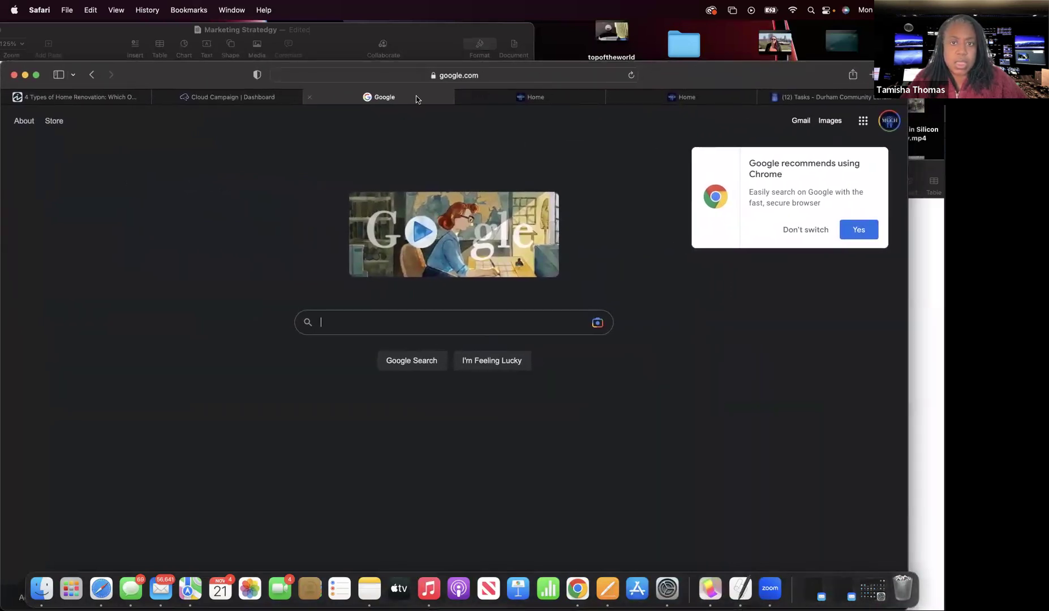
{"action": "left_click_drag", "start_coordinate": [715, 76], "coordinate": [531, 75]}
{"action": "left_click", "coordinate": [679, 120]}
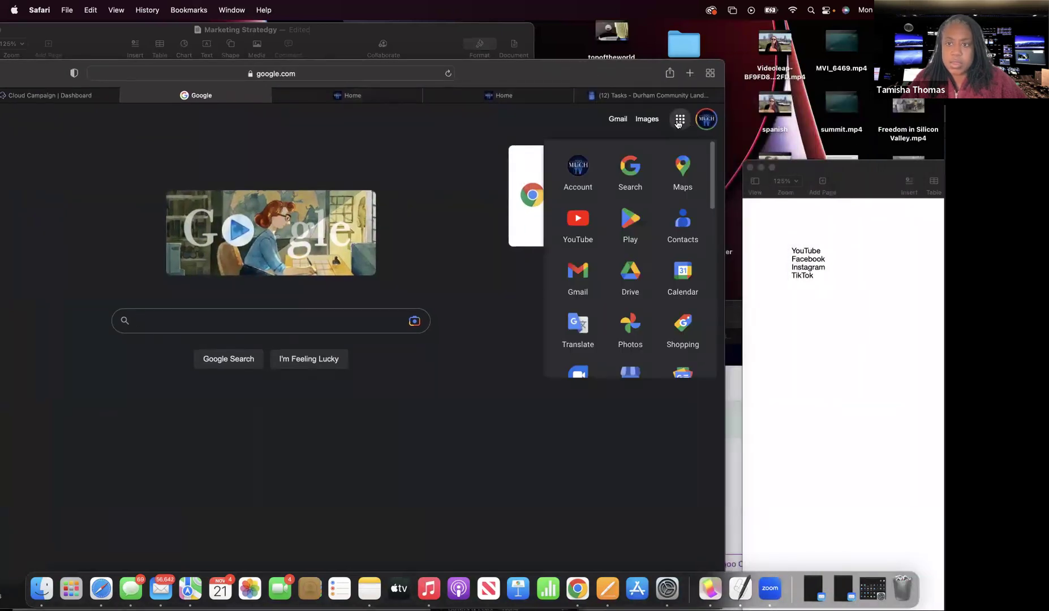
{"action": "left_click", "coordinate": [629, 274]}
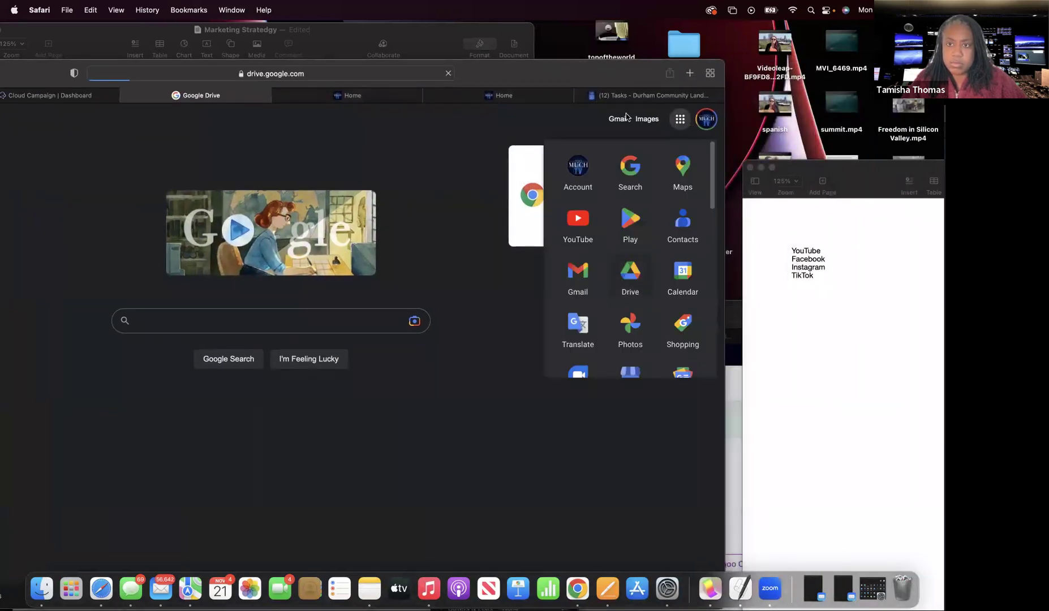
{"action": "double_click", "coordinate": [628, 74]}
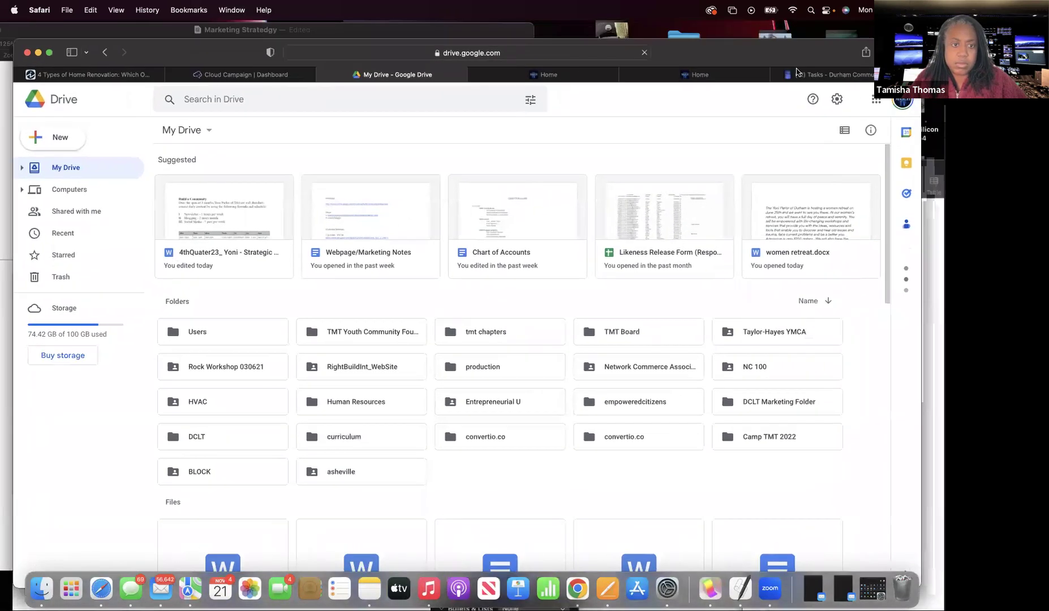
{"action": "left_click", "coordinate": [219, 214]}
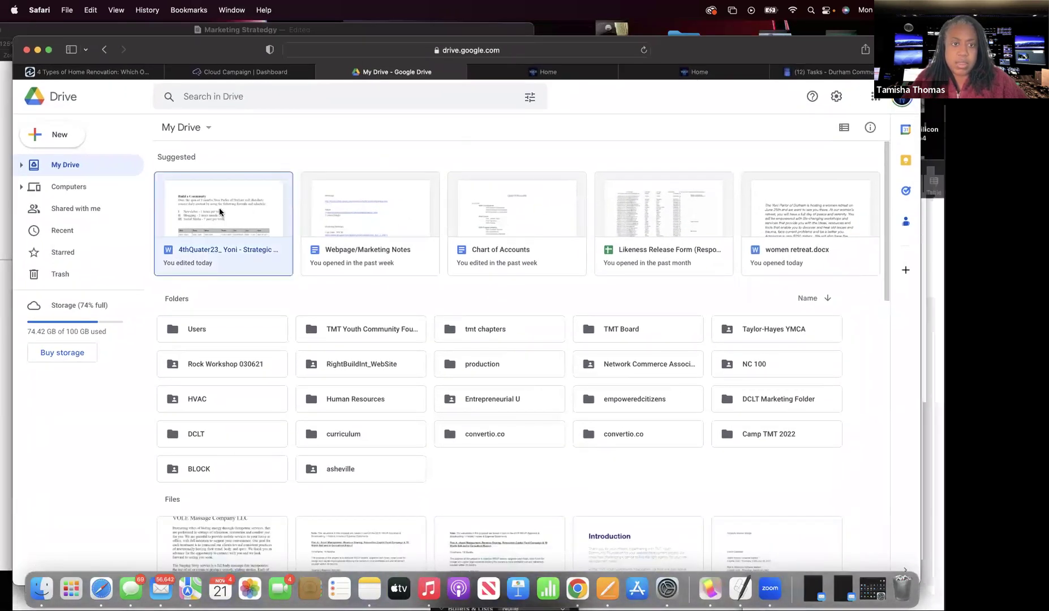
{"action": "double_click", "coordinate": [220, 212]}
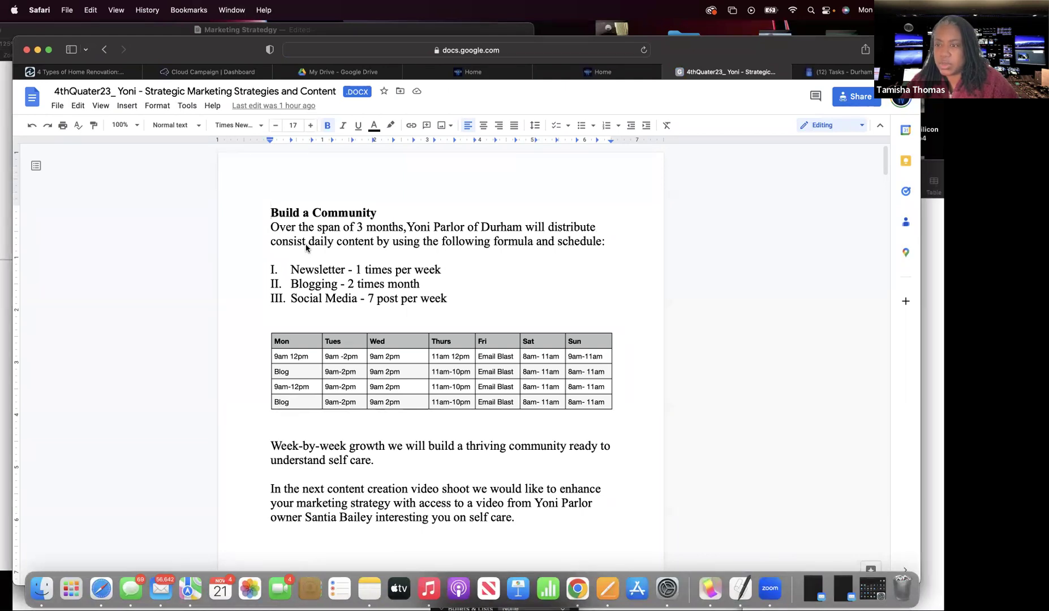
Examine the Build a Community posting schedule and the content topic outline on the following page, ending back at the document's beginning
{"action": "scroll", "coordinate": [306, 247], "scroll_direction": "down", "scroll_amount": 2}
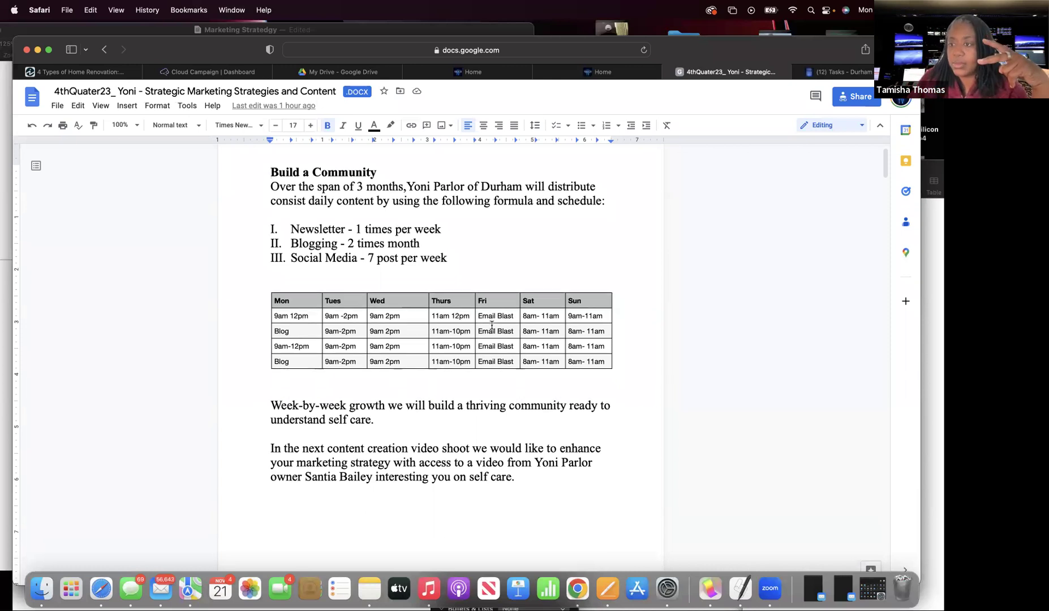
{"action": "scroll", "coordinate": [491, 326], "scroll_direction": "down", "scroll_amount": 2}
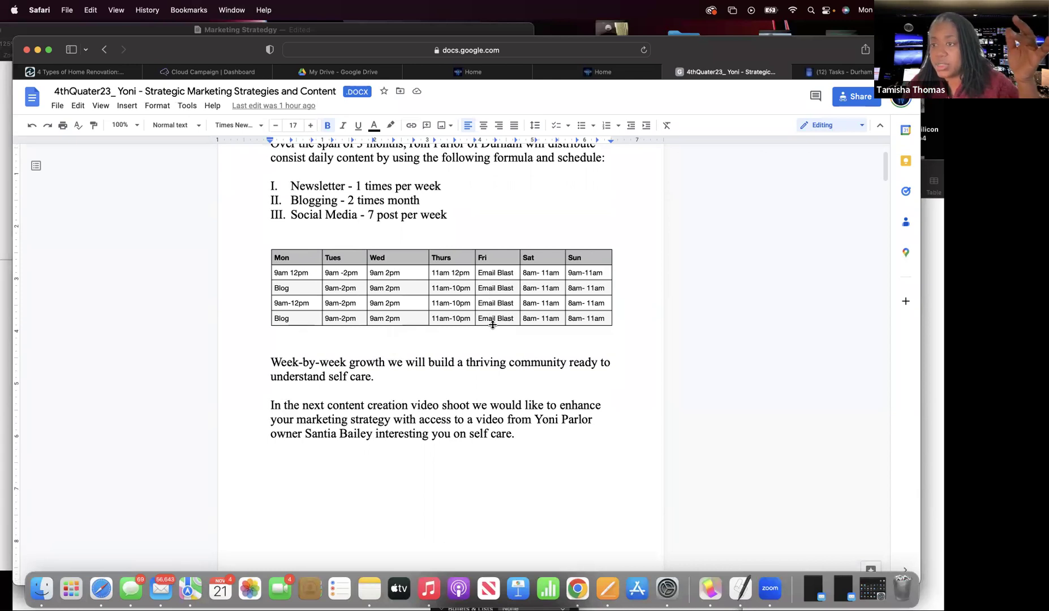
{"action": "scroll", "coordinate": [493, 324], "scroll_direction": "down", "scroll_amount": 1}
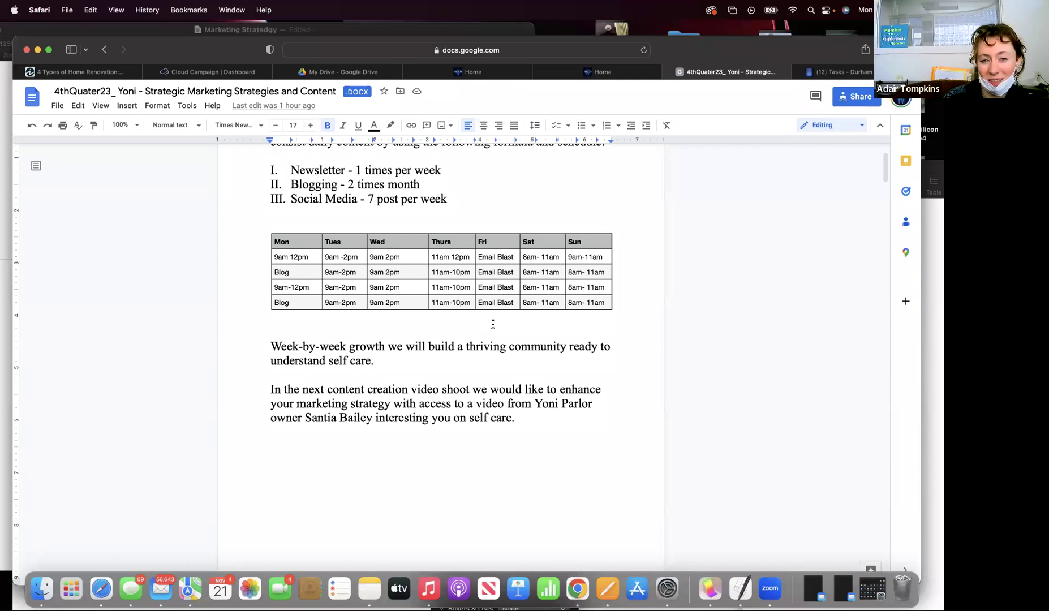
{"action": "scroll", "coordinate": [493, 323], "scroll_direction": "up", "scroll_amount": 3}
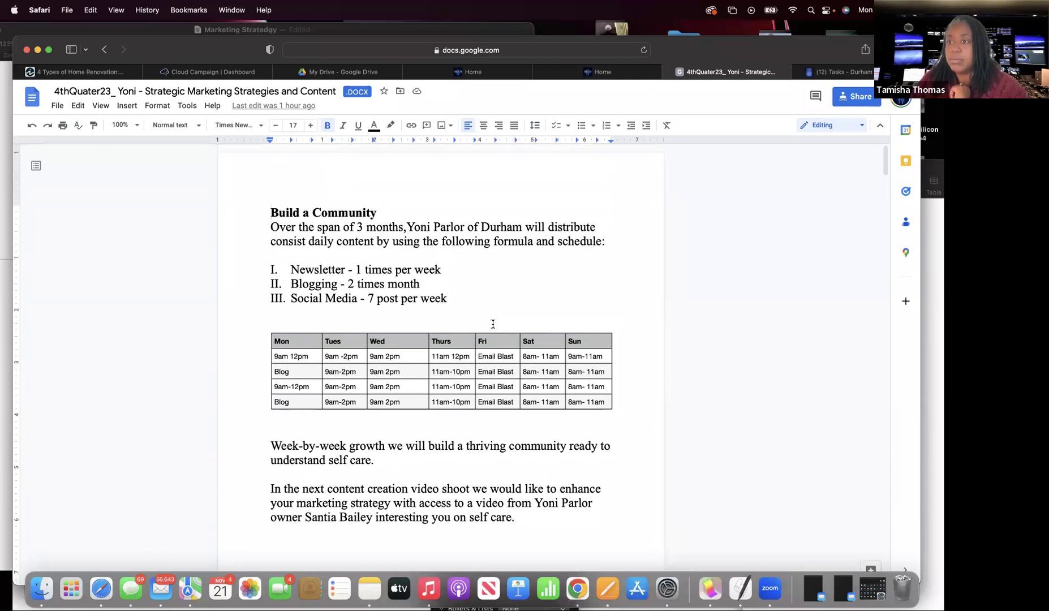
{"action": "scroll", "coordinate": [493, 324], "scroll_direction": "down", "scroll_amount": 4}
{"action": "scroll", "coordinate": [492, 323], "scroll_direction": "down", "scroll_amount": 10}
{"action": "scroll", "coordinate": [493, 324], "scroll_direction": "up", "scroll_amount": 2}
{"action": "scroll", "coordinate": [493, 323], "scroll_direction": "up", "scroll_amount": 10}
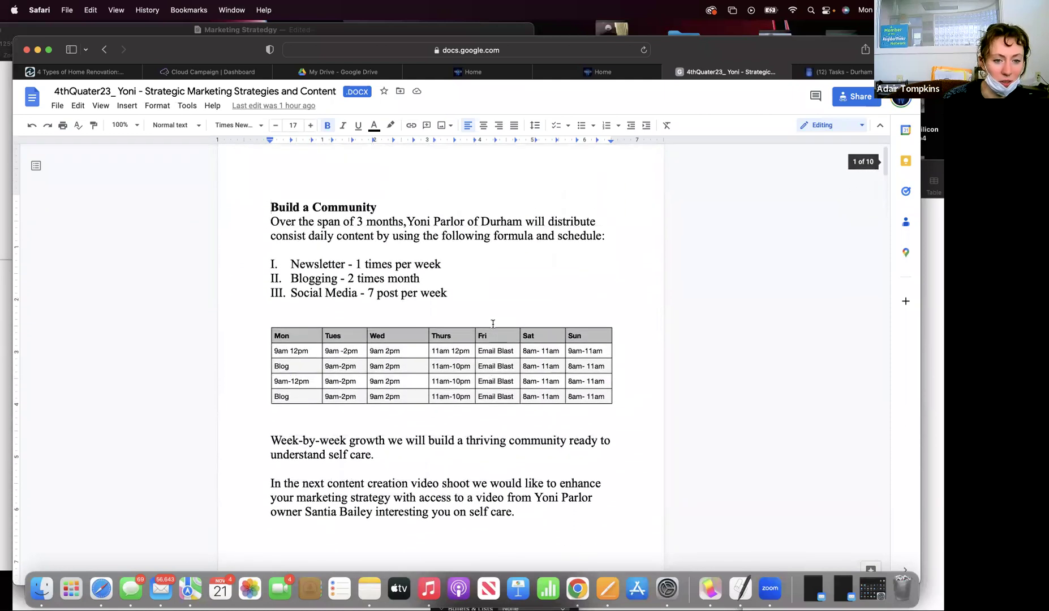
{"action": "scroll", "coordinate": [493, 324], "scroll_direction": "down", "scroll_amount": 10}
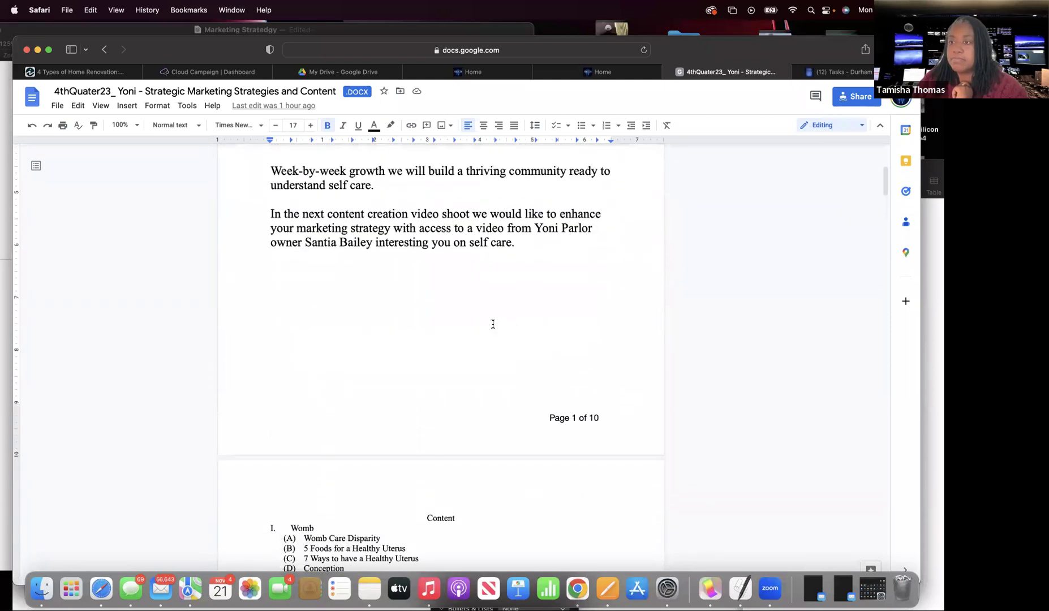
{"action": "scroll", "coordinate": [493, 323], "scroll_direction": "down", "scroll_amount": 5}
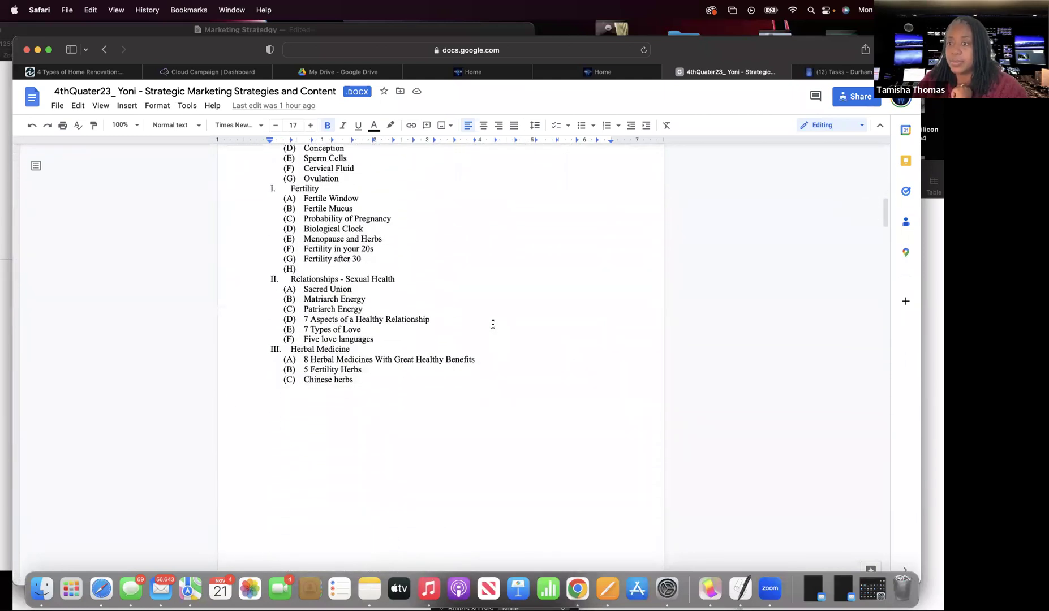
{"action": "scroll", "coordinate": [493, 324], "scroll_direction": "up", "scroll_amount": 15}
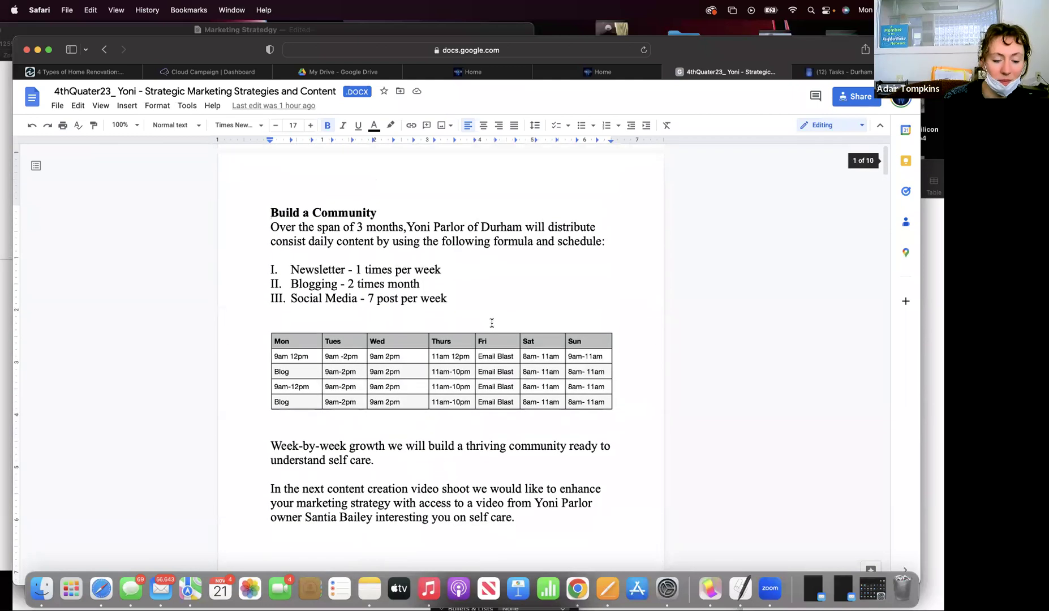
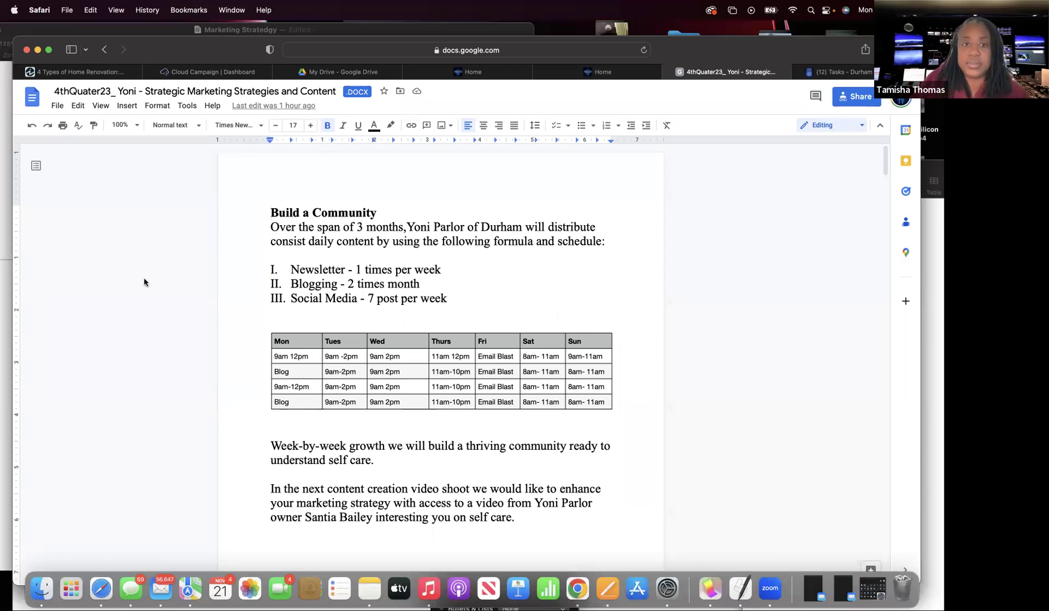
{"action": "left_click_drag", "start_coordinate": [341, 57], "coordinate": [342, 161]}
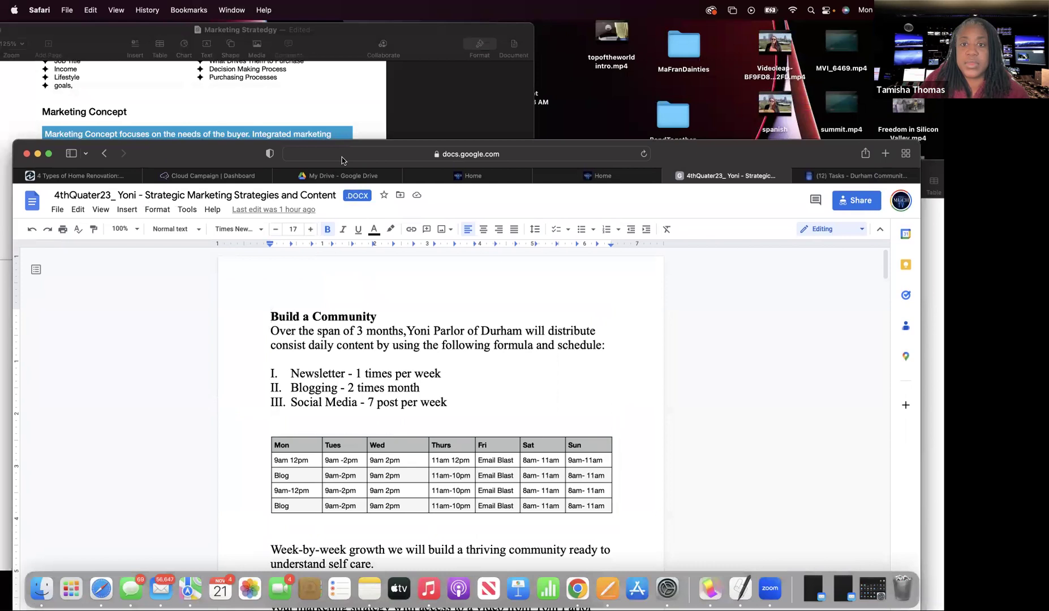
{"action": "left_click", "coordinate": [371, 152]}
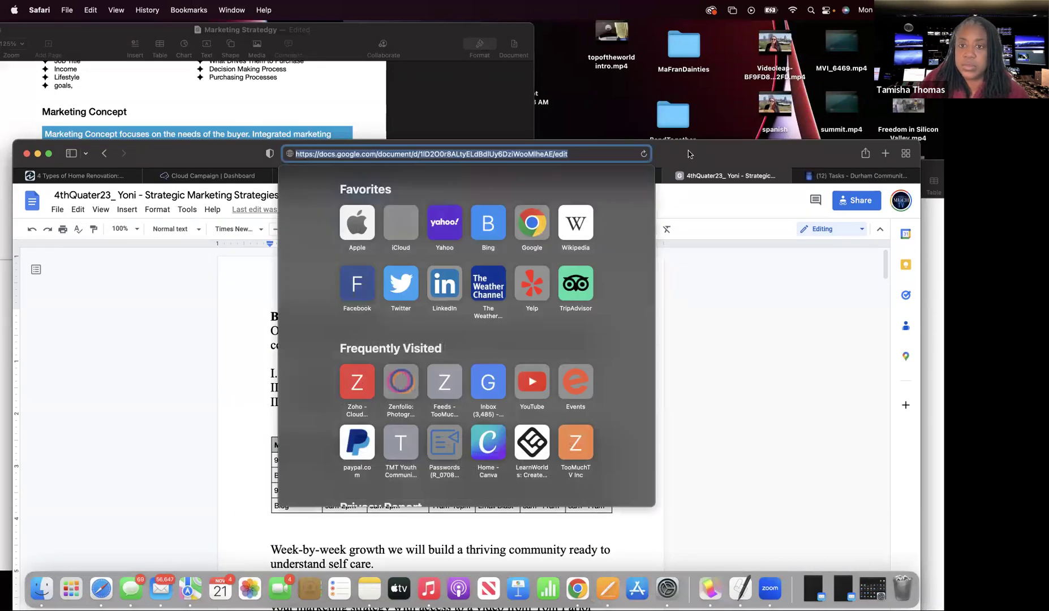
{"action": "left_click_drag", "start_coordinate": [688, 151], "coordinate": [634, 133]}
{"action": "key", "text": "Right"}
{"action": "key", "text": "BackSpace"}
{"action": "key", "text": "BackSpace"}
{"action": "key", "text": "BackSpace"}
{"action": "key", "text": "BackSpace"}
{"action": "key", "text": "BackSpace"}
{"action": "key", "text": "BackSpace"}
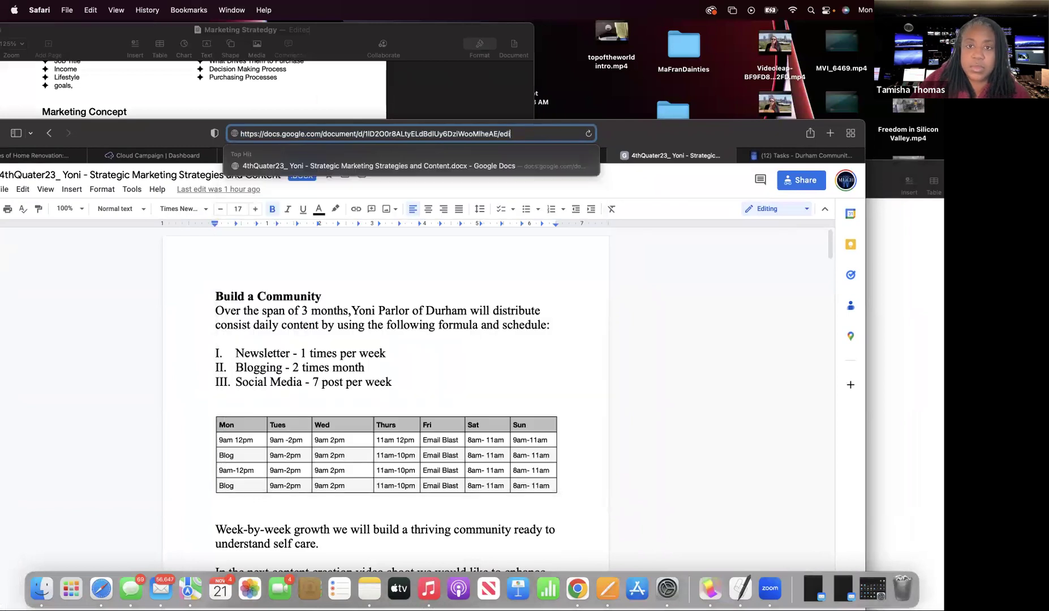
{"action": "key", "text": "BackSpace"}
{"action": "key", "text": "BackSpace"}
{"action": "key", "text": "BackSpace"}
{"action": "key", "text": "BackSpace"}
{"action": "key", "text": "BackSpace"}
{"action": "key", "text": "BackSpace"}
{"action": "key", "text": "BackSpace"}
{"action": "key", "text": "BackSpace"}
{"action": "key", "text": "BackSpace"}
{"action": "key", "text": "BackSpace"}
{"action": "key", "text": "BackSpace"}
{"action": "key", "text": "BackSpace"}
{"action": "key", "text": "BackSpace"}
{"action": "key", "text": "BackSpace"}
{"action": "key", "text": "BackSpace"}
{"action": "key", "text": "BackSpace"}
{"action": "key", "text": "BackSpace"}
{"action": "key", "text": "BackSpace"}
{"action": "key", "text": "BackSpace"}
{"action": "key", "text": "BackSpace"}
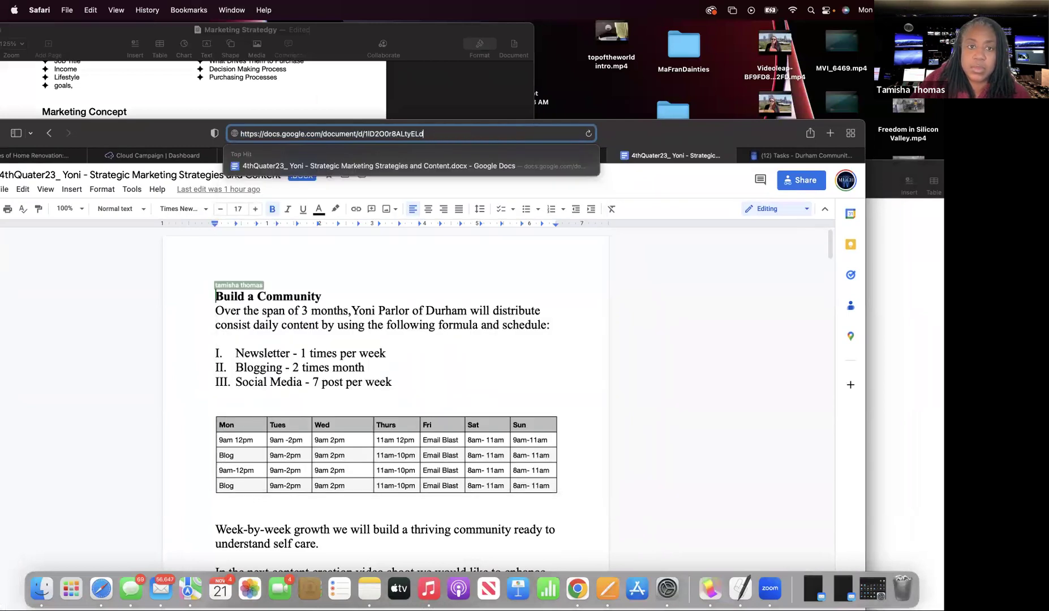
{"action": "key", "text": "BackSpace"}
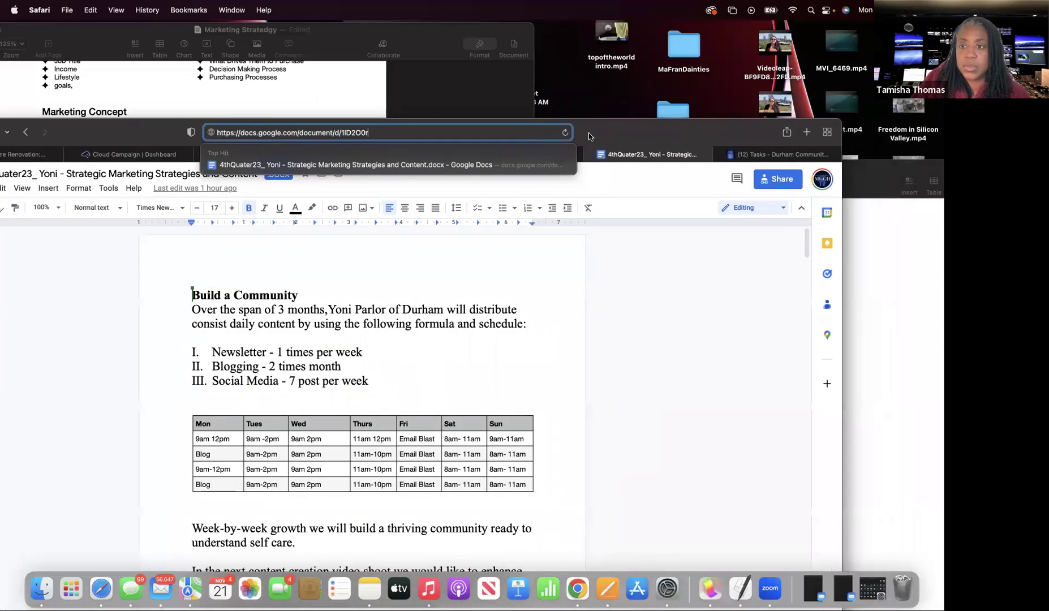
{"action": "left_click_drag", "start_coordinate": [807, 162], "coordinate": [706, 156]}
{"action": "left_click", "coordinate": [705, 151]}
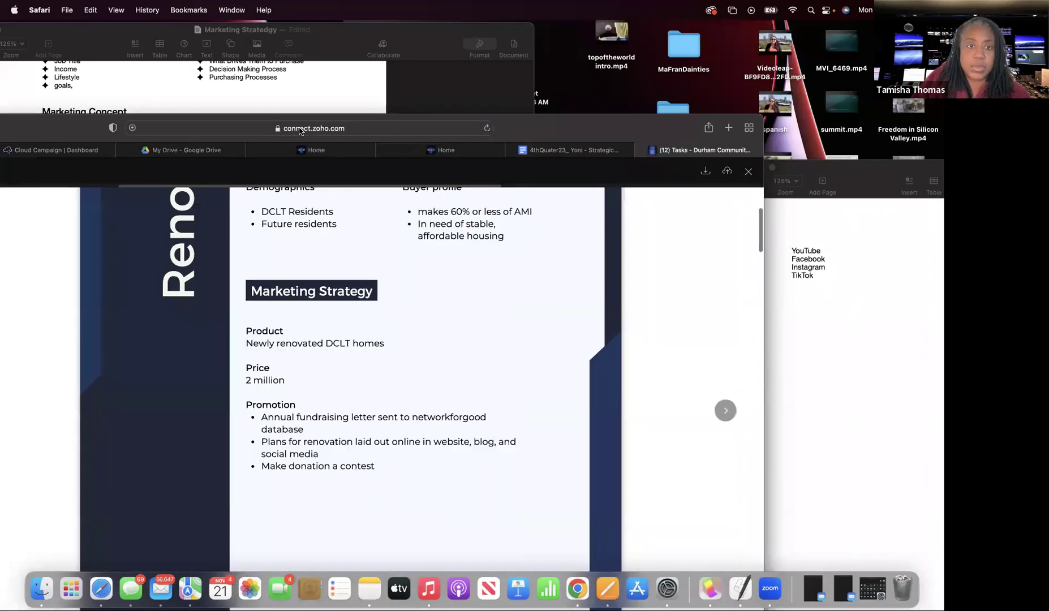
Load toomuchtvinc.zenfolio.com in the tab that shows Google Drive
{"action": "left_click", "coordinate": [172, 149]}
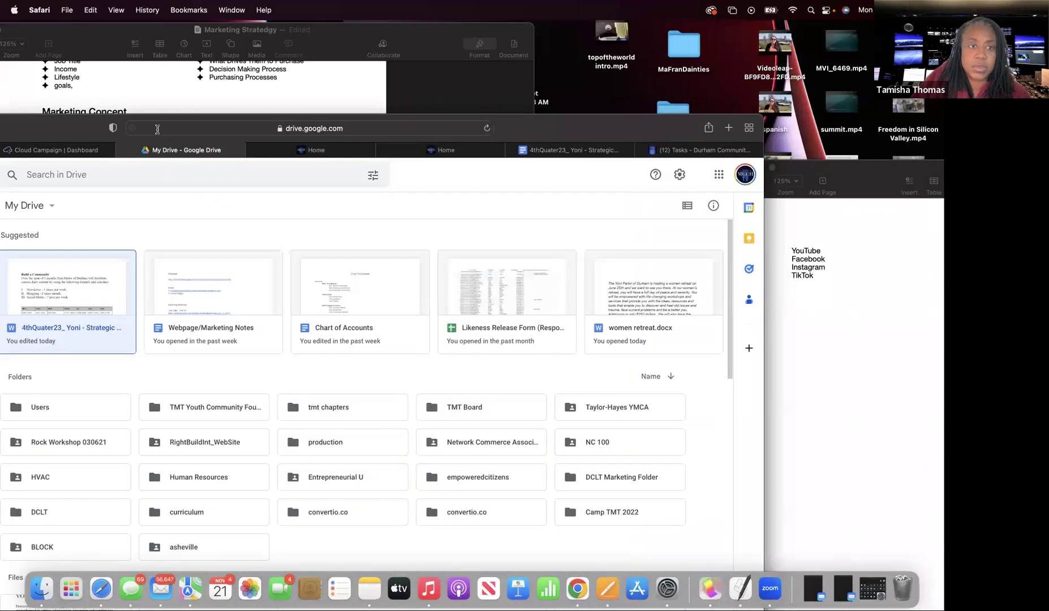
{"action": "left_click", "coordinate": [158, 131]}
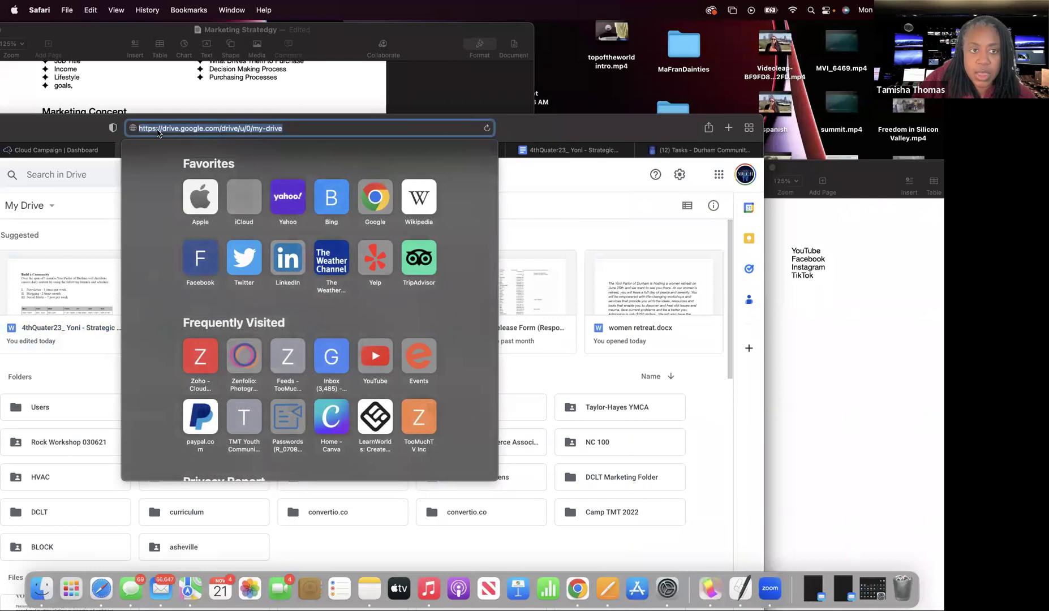
{"action": "type", "text": "too"}
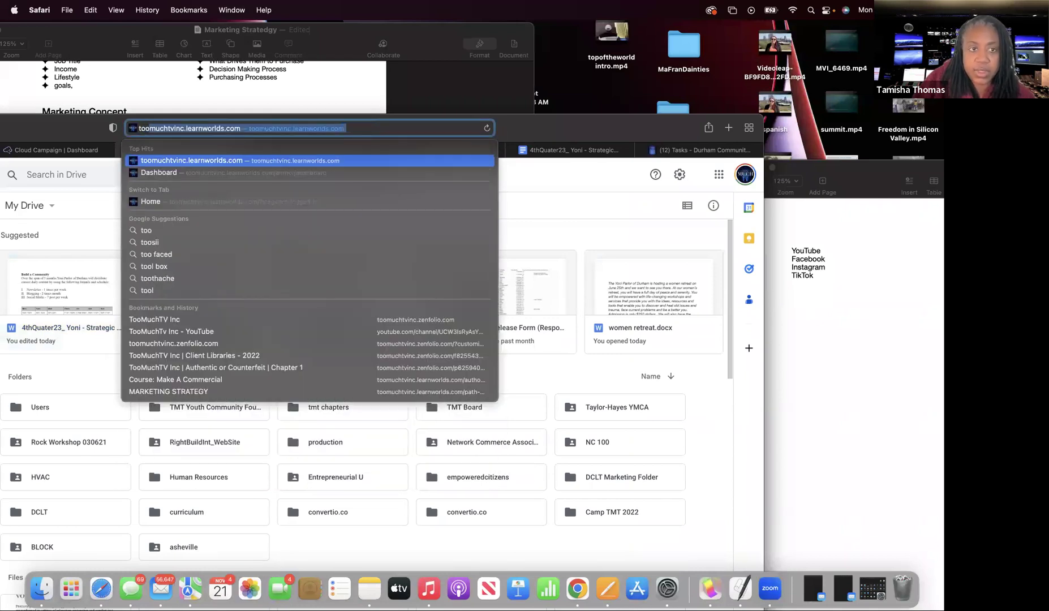
{"action": "key", "text": "BackSpace"}
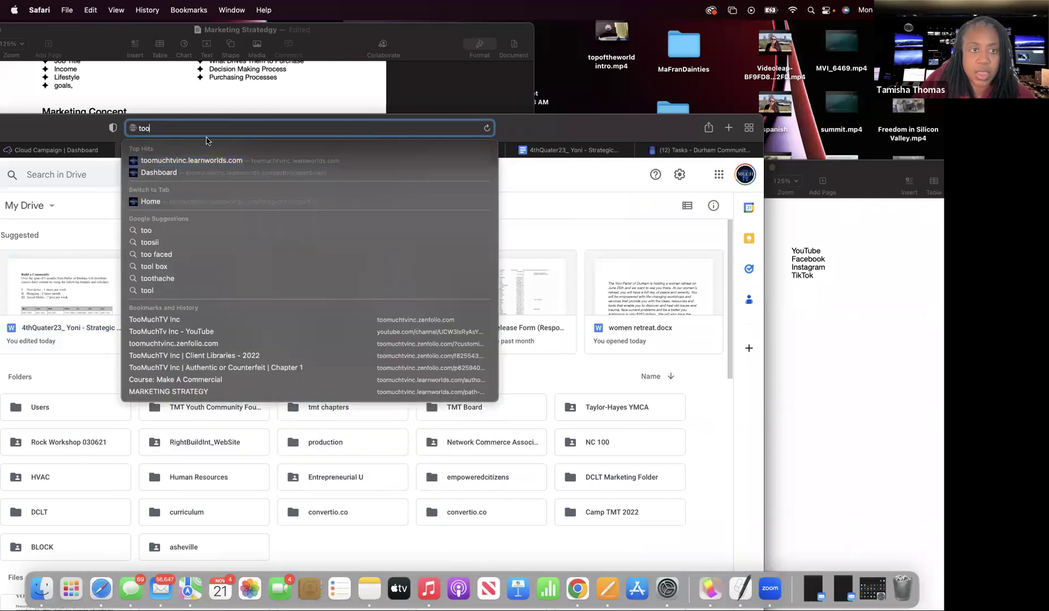
{"action": "type", "text": "muchrtv"}
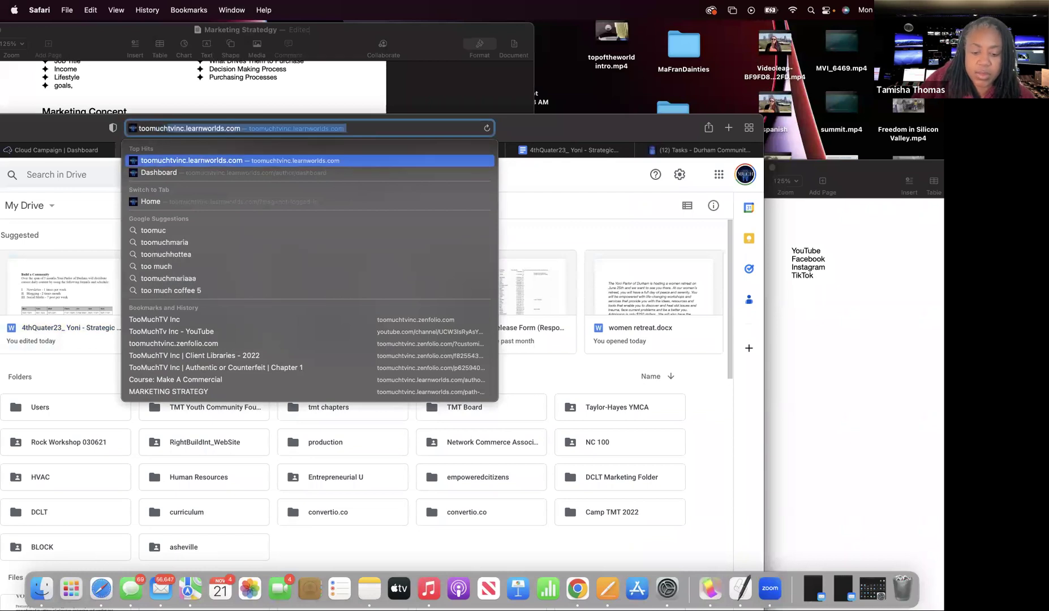
{"action": "key", "text": "BackSpace"}
{"action": "key", "text": "BackSpace"}
{"action": "key", "text": "BackSpace"}
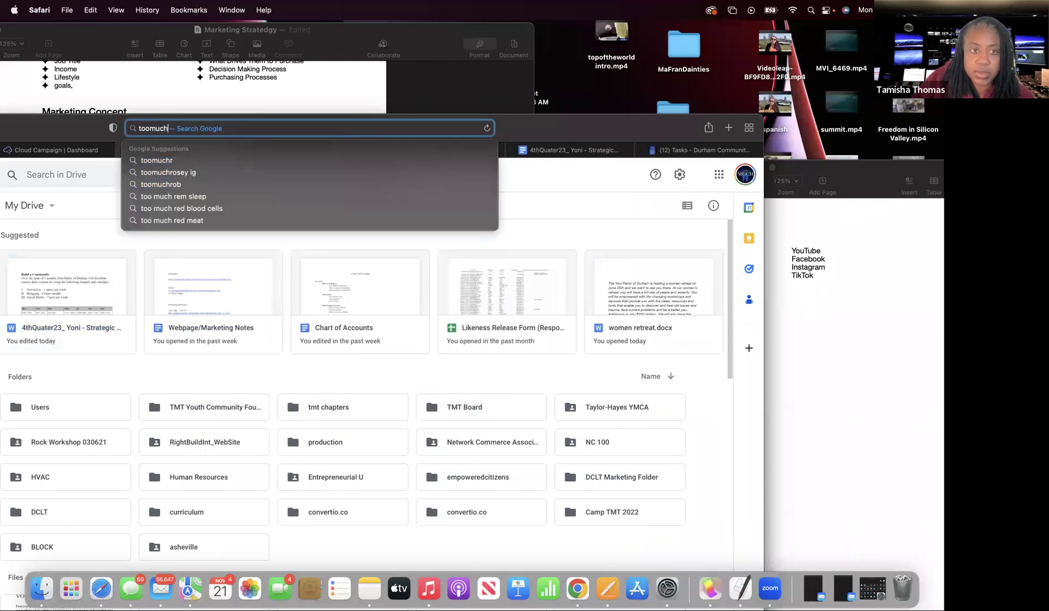
{"action": "type", "text": "tvin"}
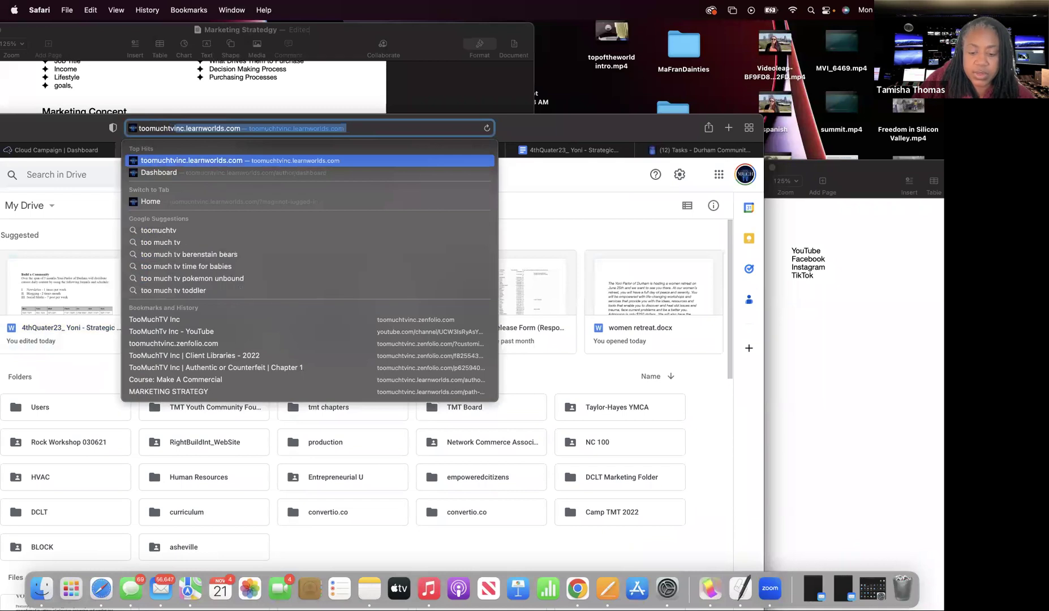
{"action": "type", "text": "c"}
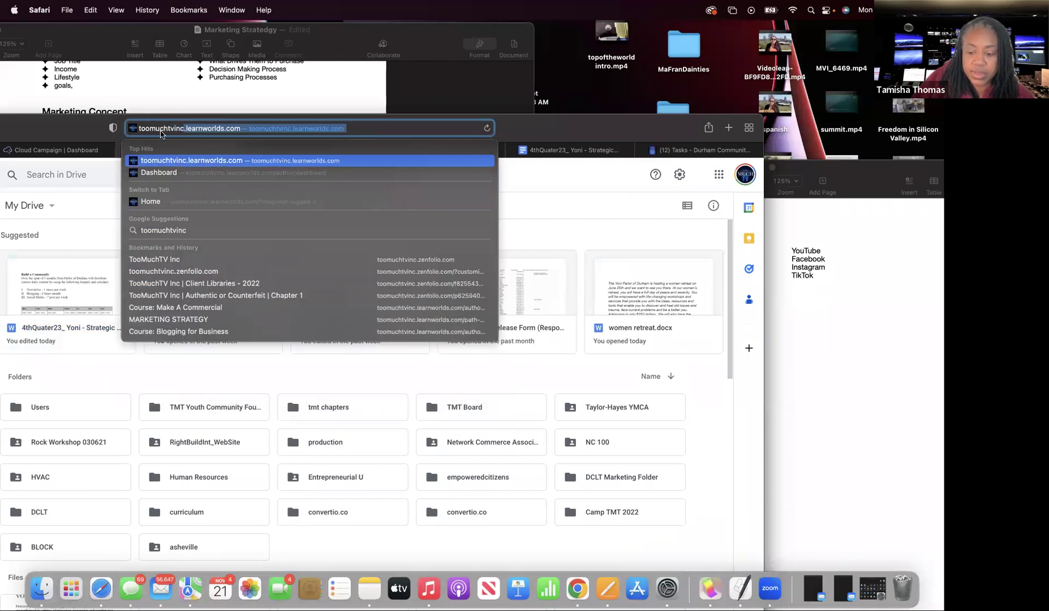
{"action": "type", "text": ".zen"}
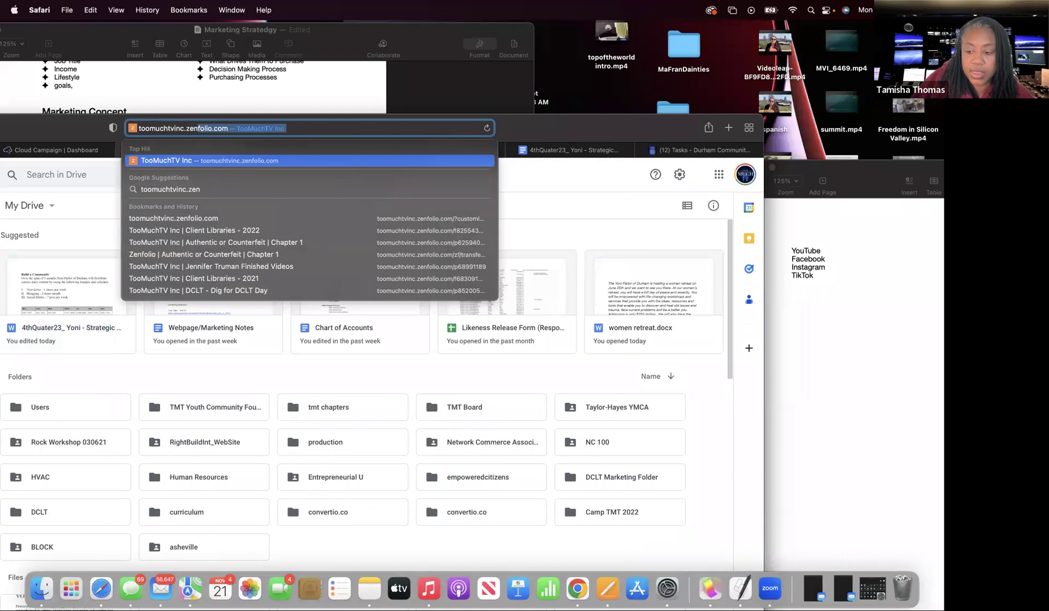
{"action": "key", "text": "Return"}
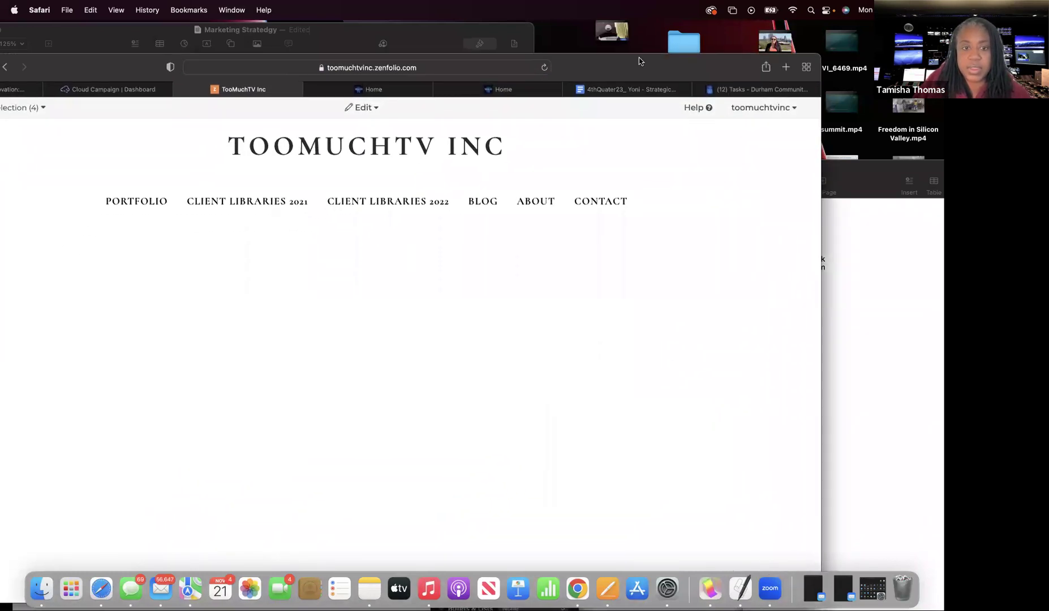
Go to Client Libraries 2021, reposition the browser window, and open the DCLT | Design Meeting gallery
{"action": "left_click", "coordinate": [276, 200]}
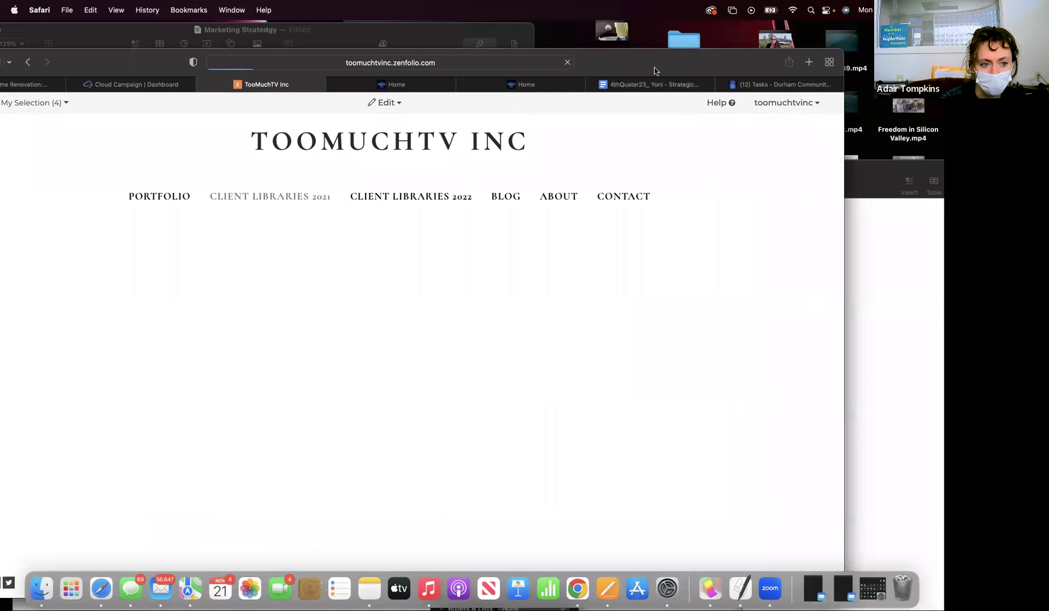
{"action": "left_click_drag", "start_coordinate": [657, 69], "coordinate": [688, 5]}
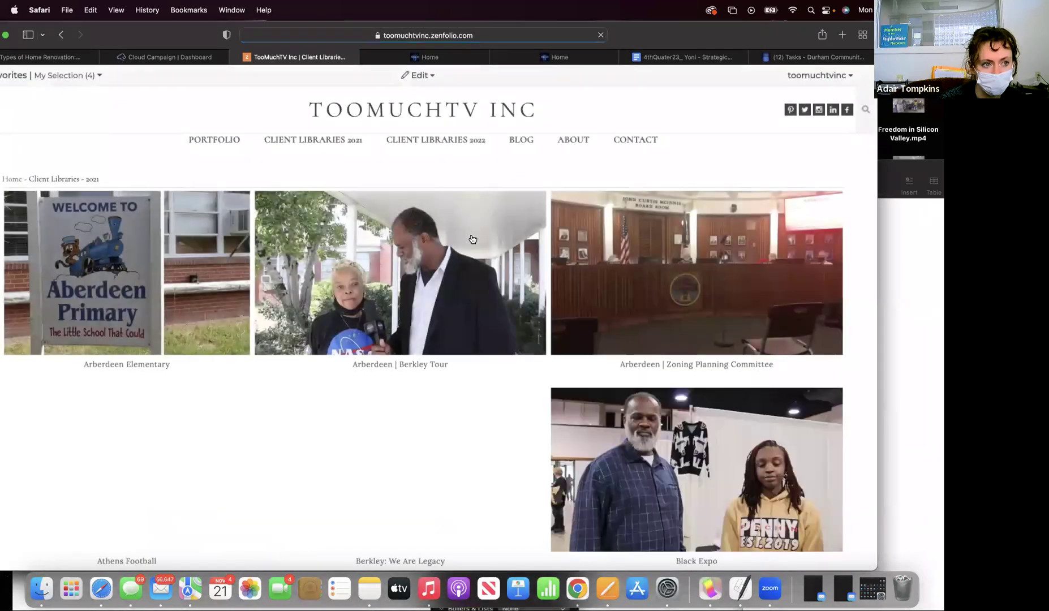
{"action": "scroll", "coordinate": [390, 355], "scroll_direction": "down", "scroll_amount": 2}
{"action": "scroll", "coordinate": [391, 355], "scroll_direction": "down", "scroll_amount": 10}
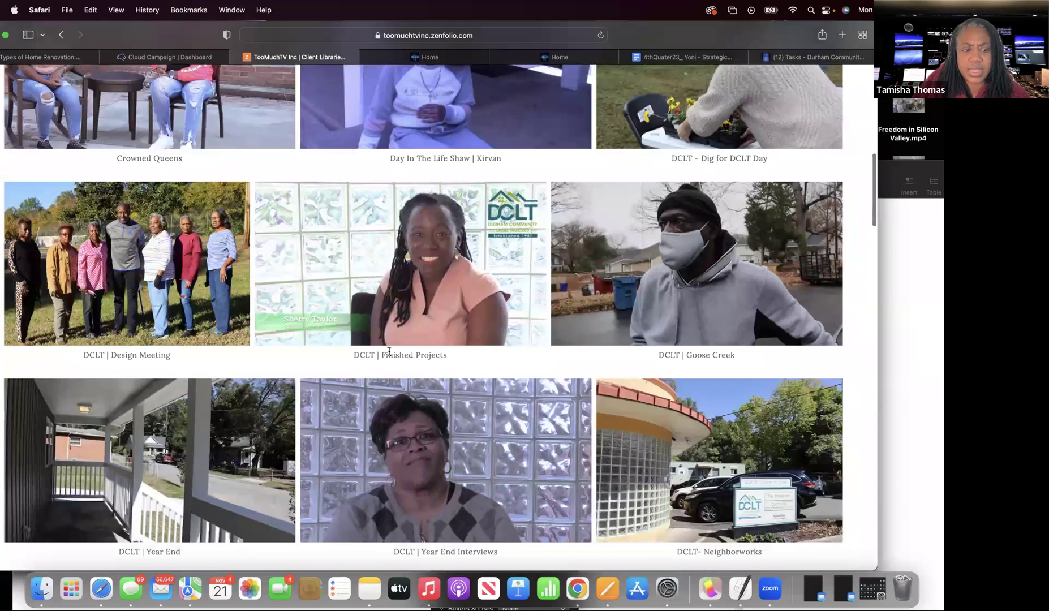
{"action": "left_click", "coordinate": [130, 323]}
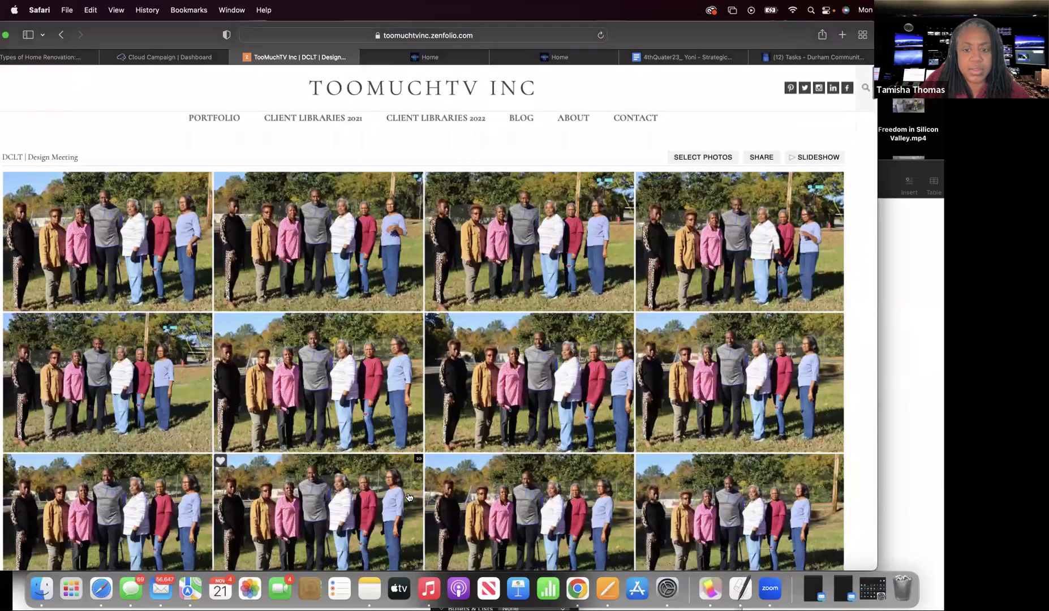
Find the gallery video of the bearded man in the gray vest, play its opening seconds, pause it, and lower the browser window
{"action": "left_click", "coordinate": [408, 405]}
{"action": "scroll", "coordinate": [408, 405], "scroll_direction": "down", "scroll_amount": 15}
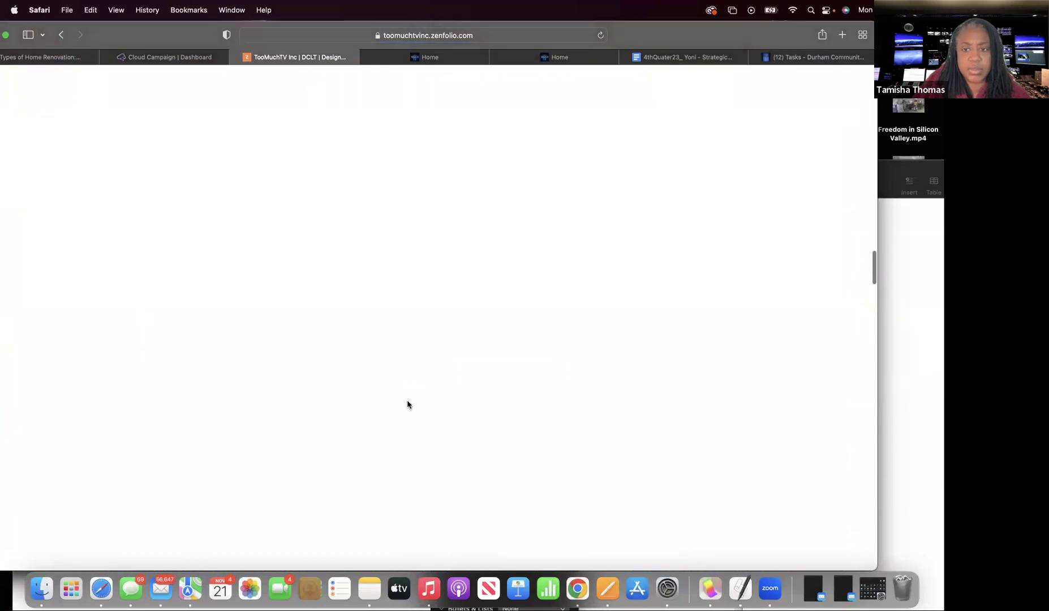
{"action": "scroll", "coordinate": [408, 405], "scroll_direction": "up", "scroll_amount": 8}
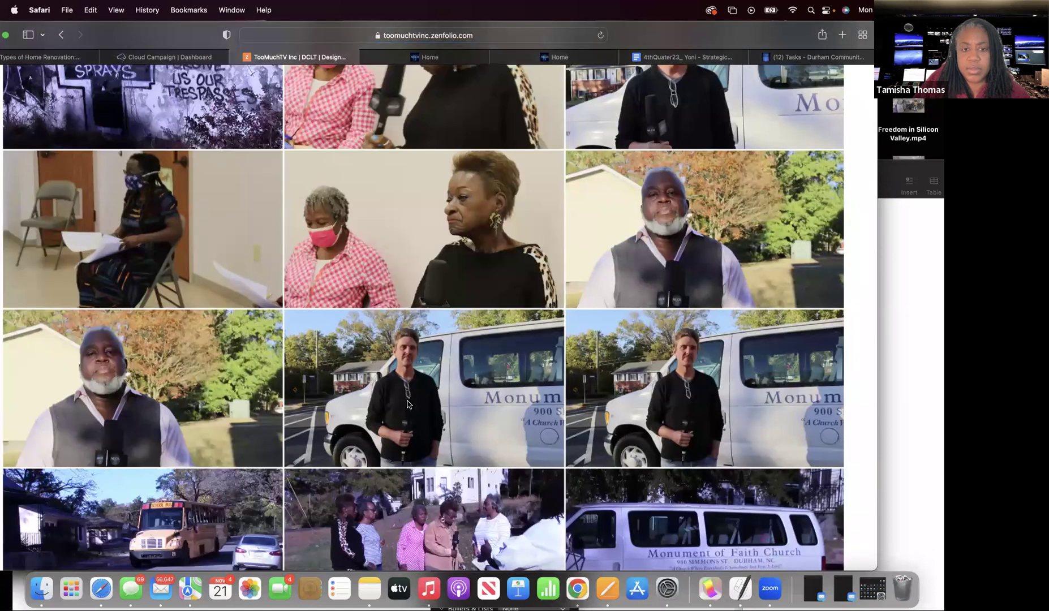
{"action": "scroll", "coordinate": [166, 310], "scroll_direction": "down", "scroll_amount": 3}
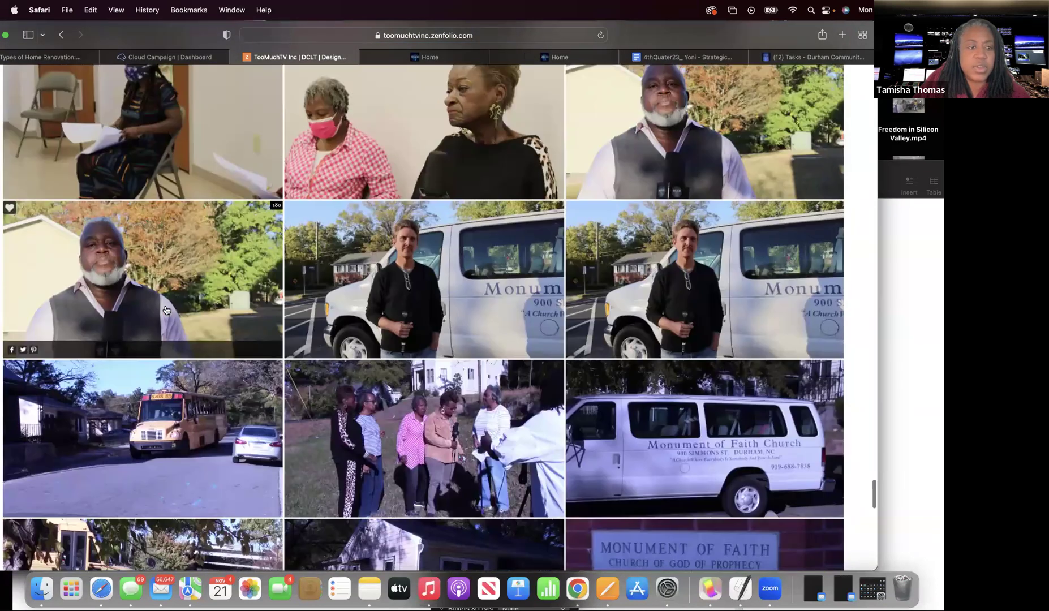
{"action": "left_click", "coordinate": [164, 304]}
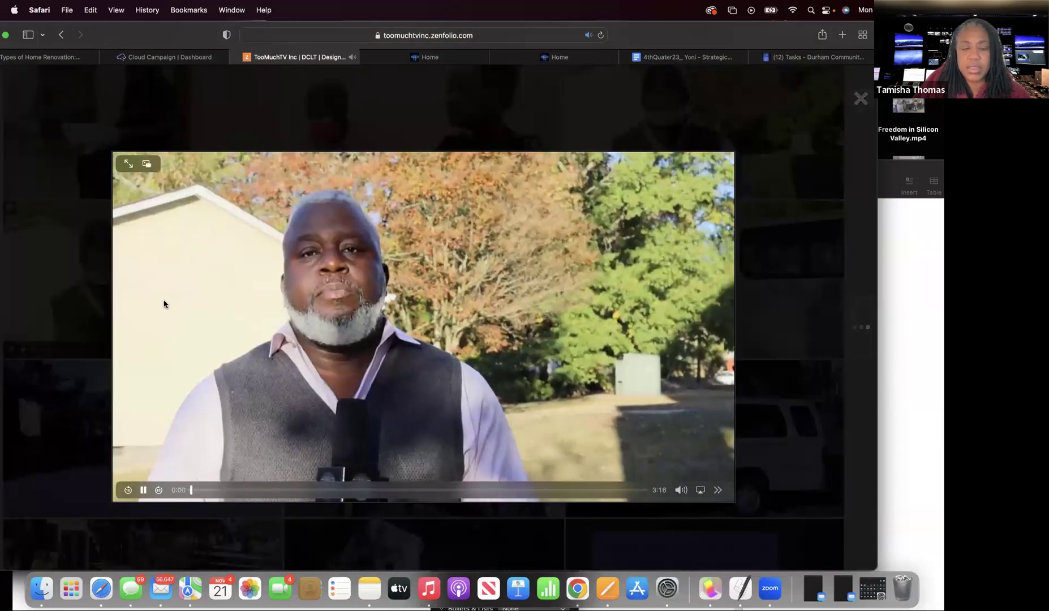
{"action": "key", "text": "space"}
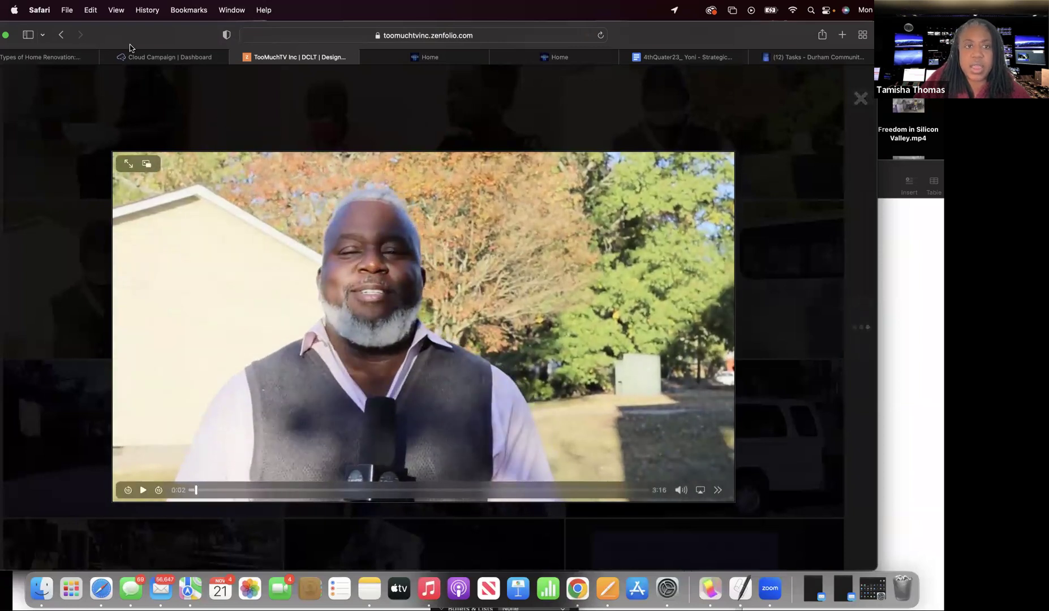
{"action": "scroll", "coordinate": [345, 212], "scroll_direction": "up", "scroll_amount": 2}
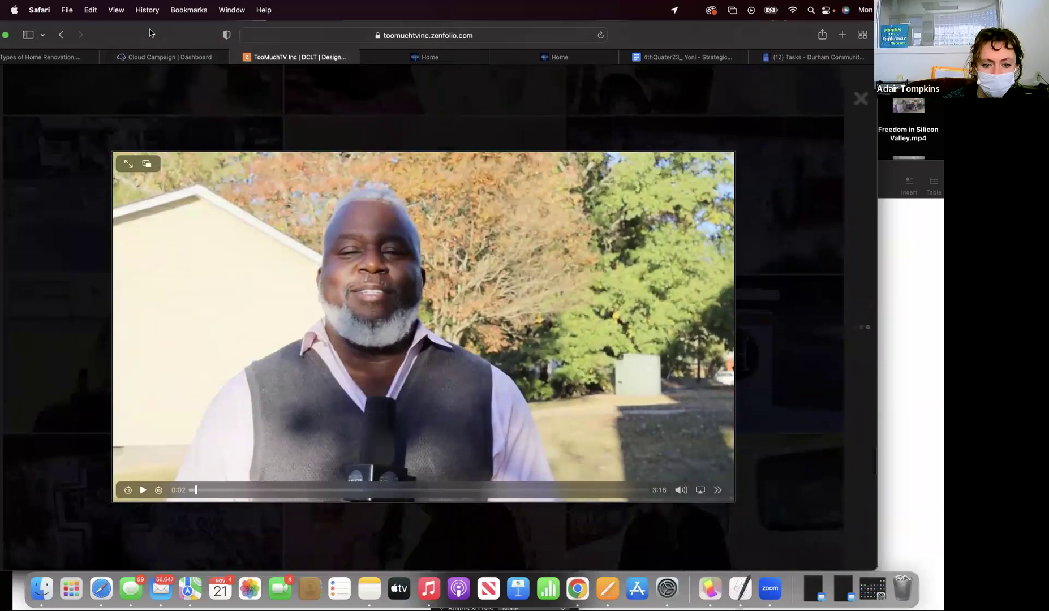
{"action": "left_click_drag", "start_coordinate": [150, 27], "coordinate": [147, 77]}
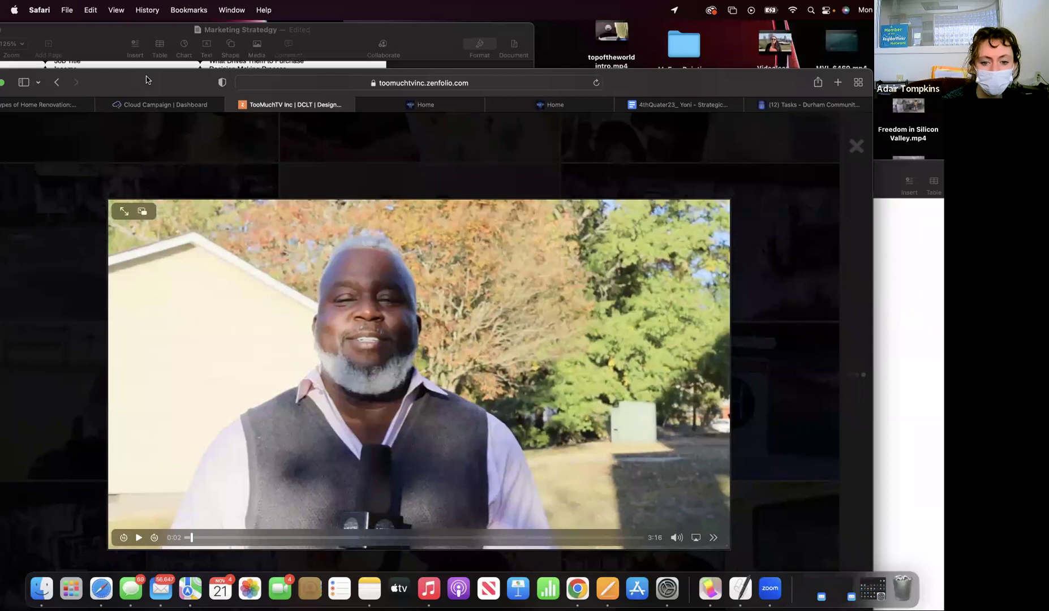